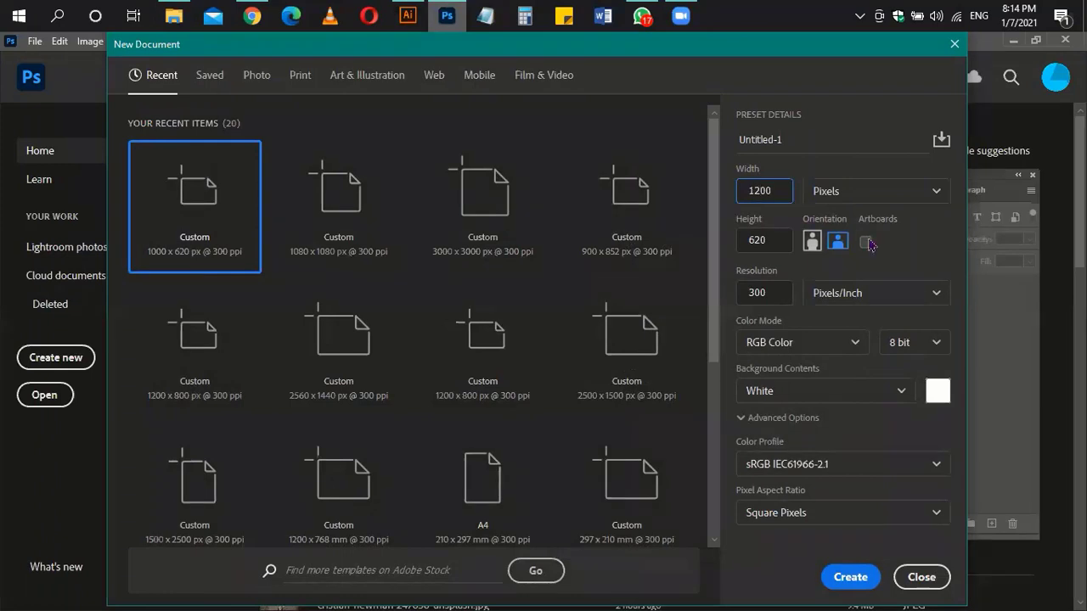
Step: Create a white 1200 × 628 px document at 300 ppi
click(764, 240)
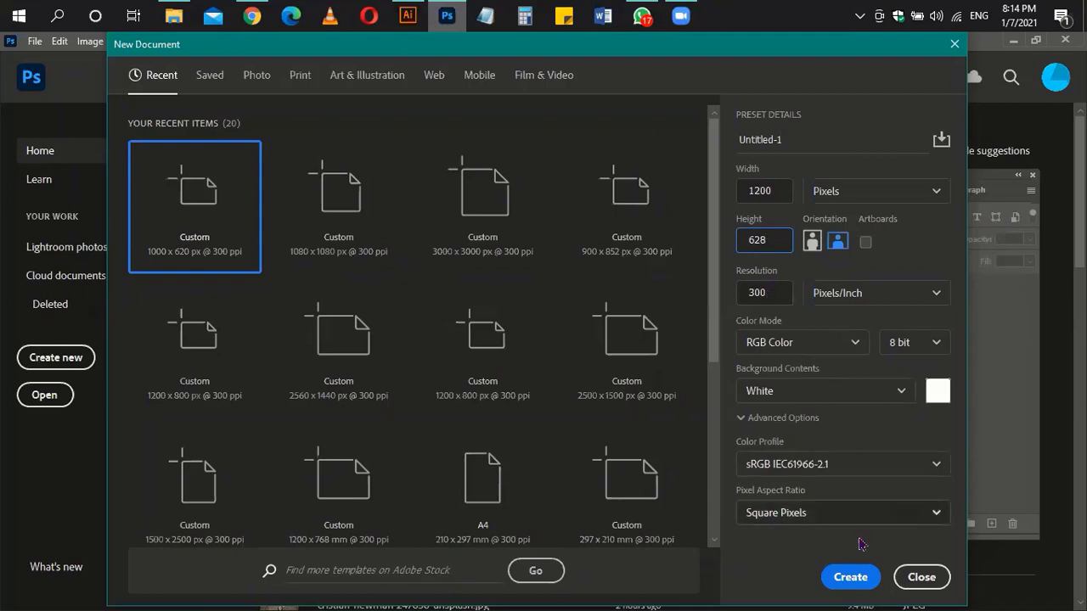
click(847, 577)
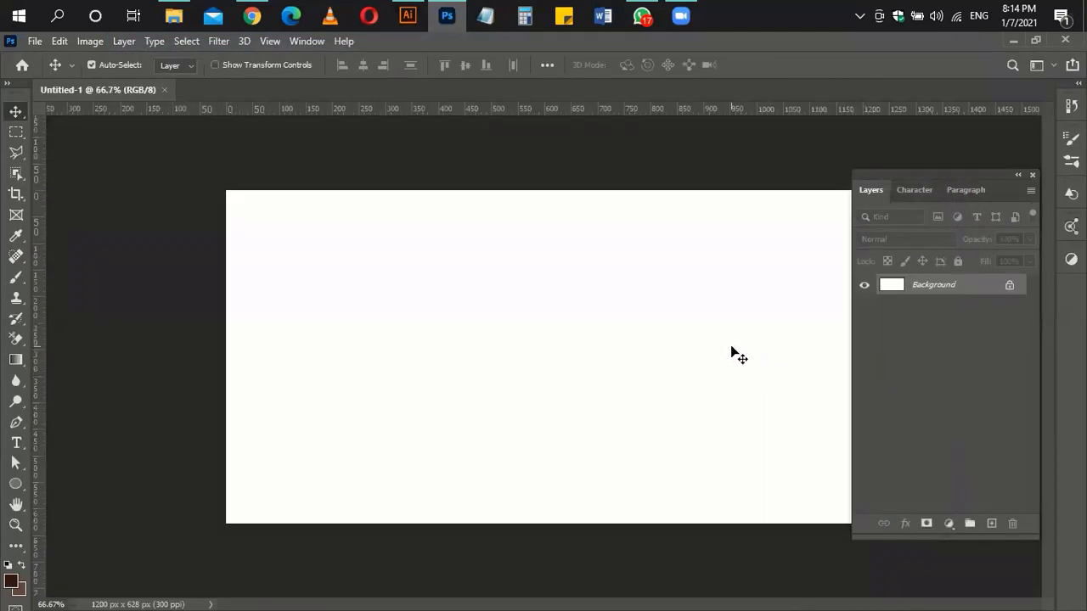
mouse_move(711, 365)
mouse_down()
mouse_move(665, 366)
mouse_move(701, 366)
mouse_up()
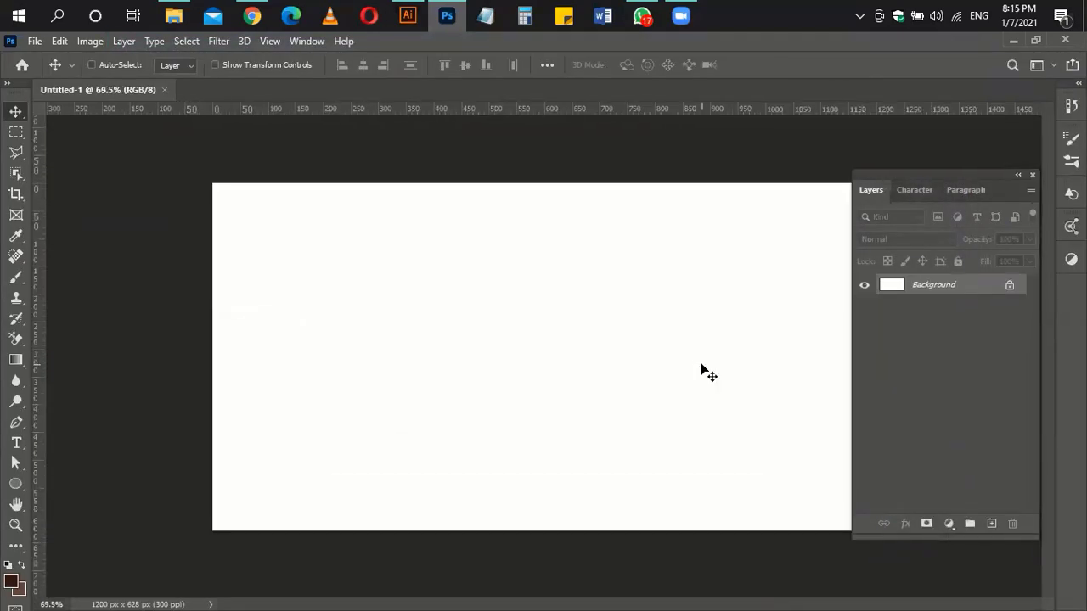
drag(910, 180, 990, 180)
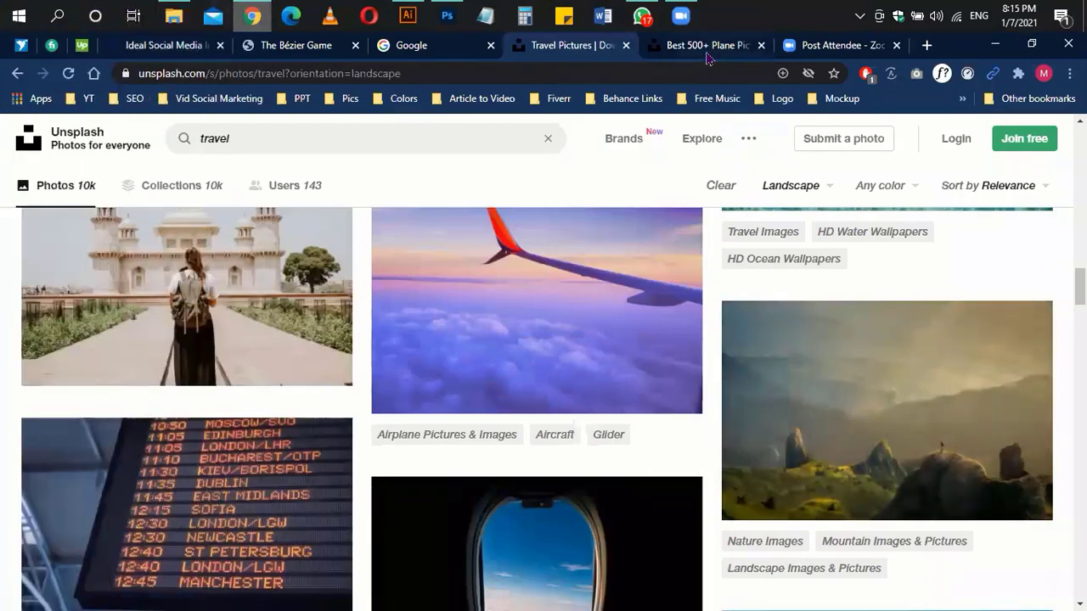
Step: Browse the plane photo results and look over the airplane takeoff photo
click(706, 51)
scroll(625, 458, up, 5)
scroll(625, 457, down, 2)
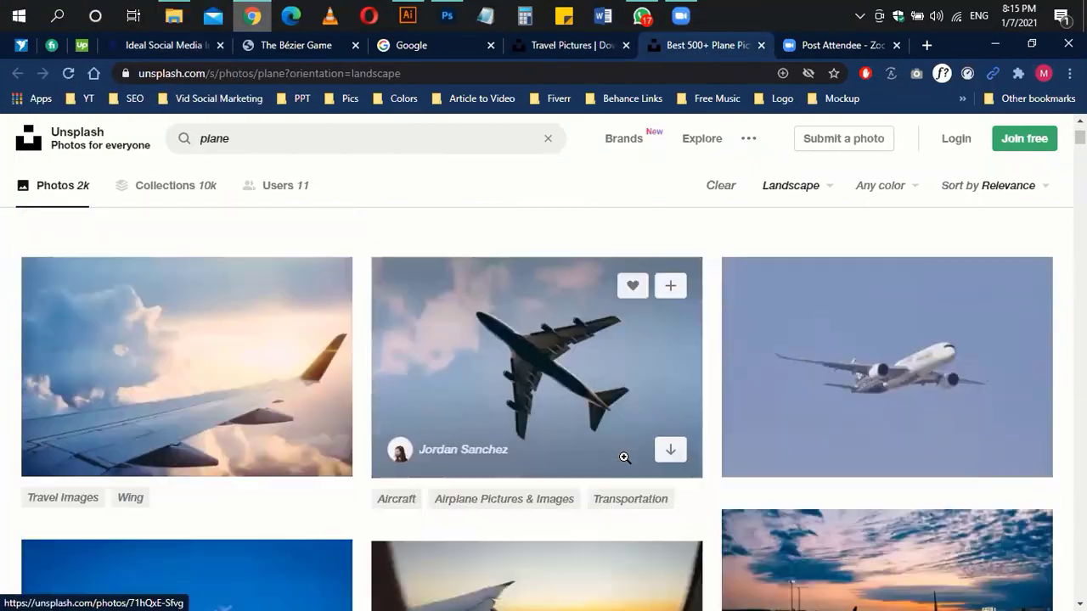
scroll(623, 458, down, 15)
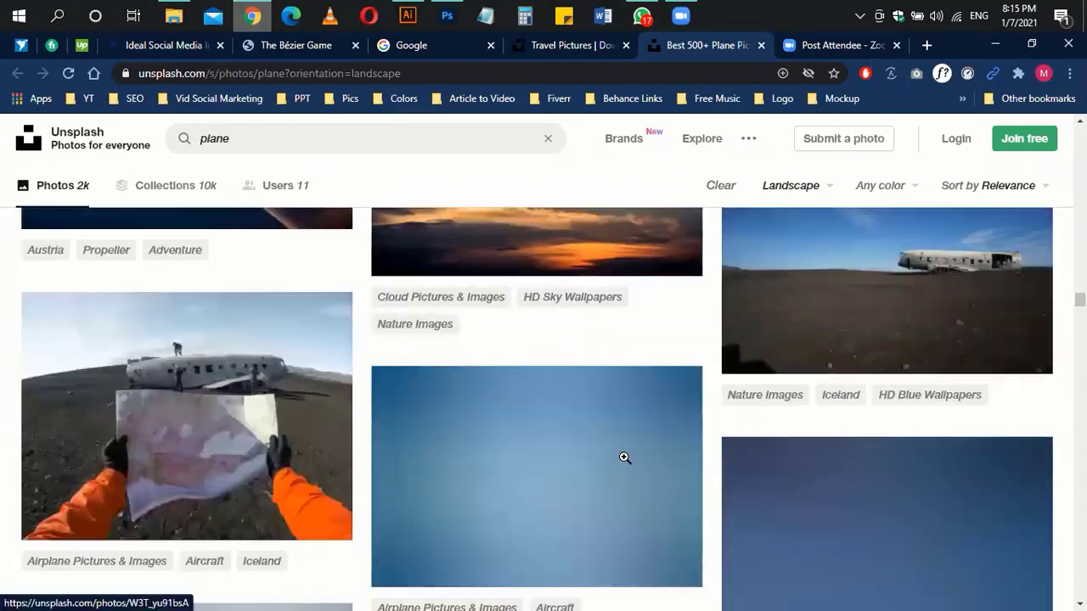
scroll(623, 457, down, 15)
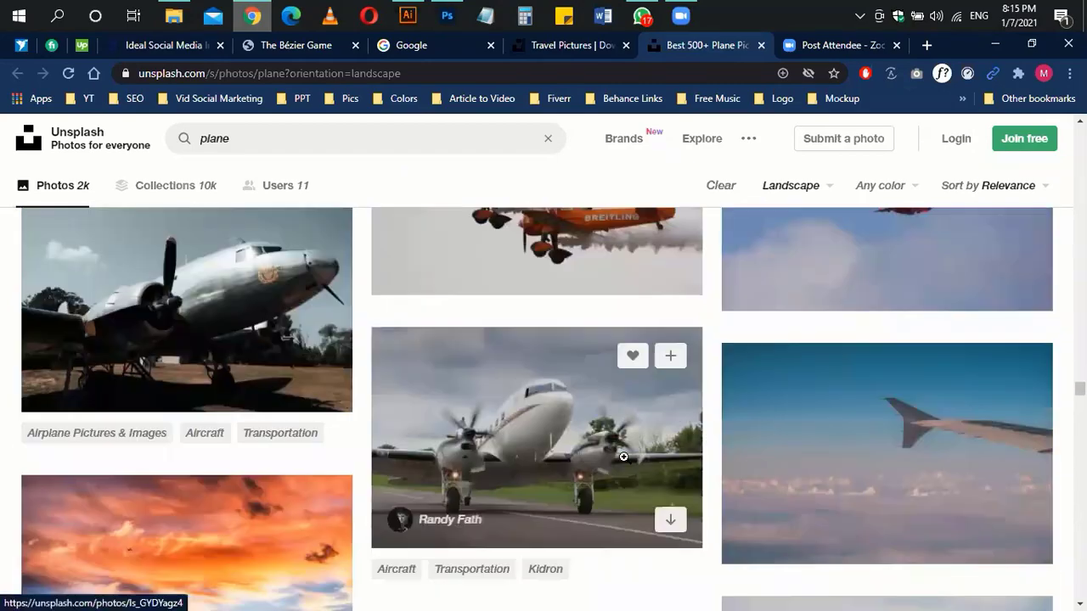
scroll(623, 457, down, 15)
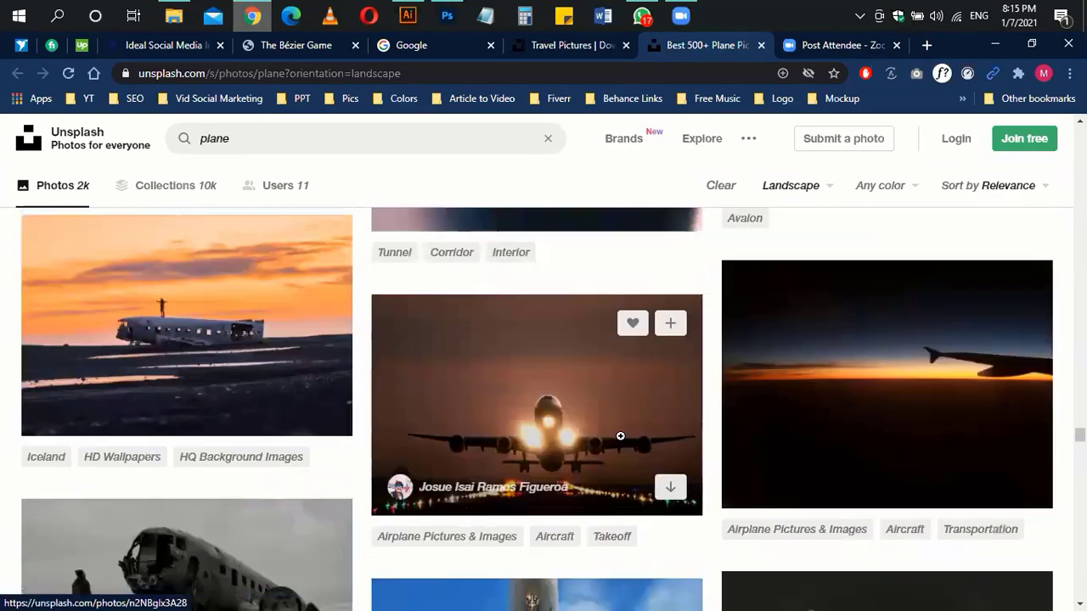
click(620, 438)
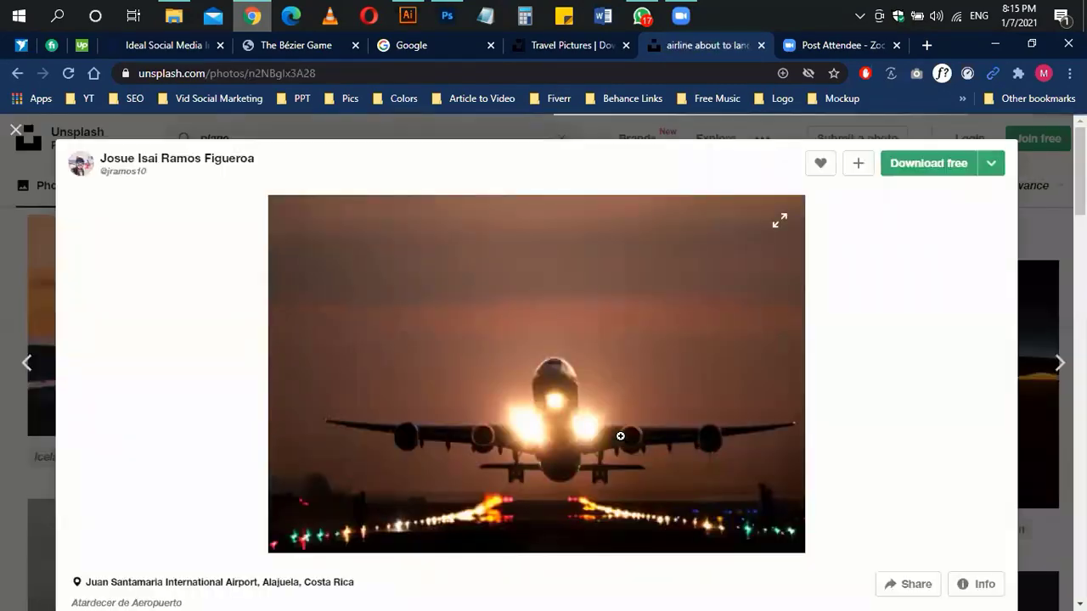
scroll(621, 436, down, 5)
scroll(620, 436, down, 6)
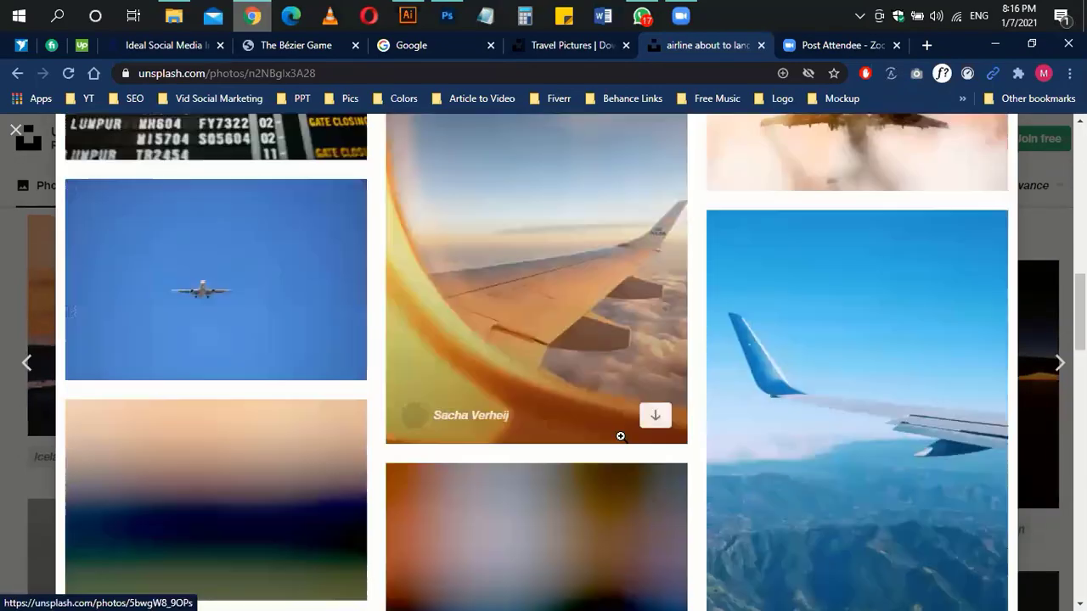
scroll(620, 436, down, 15)
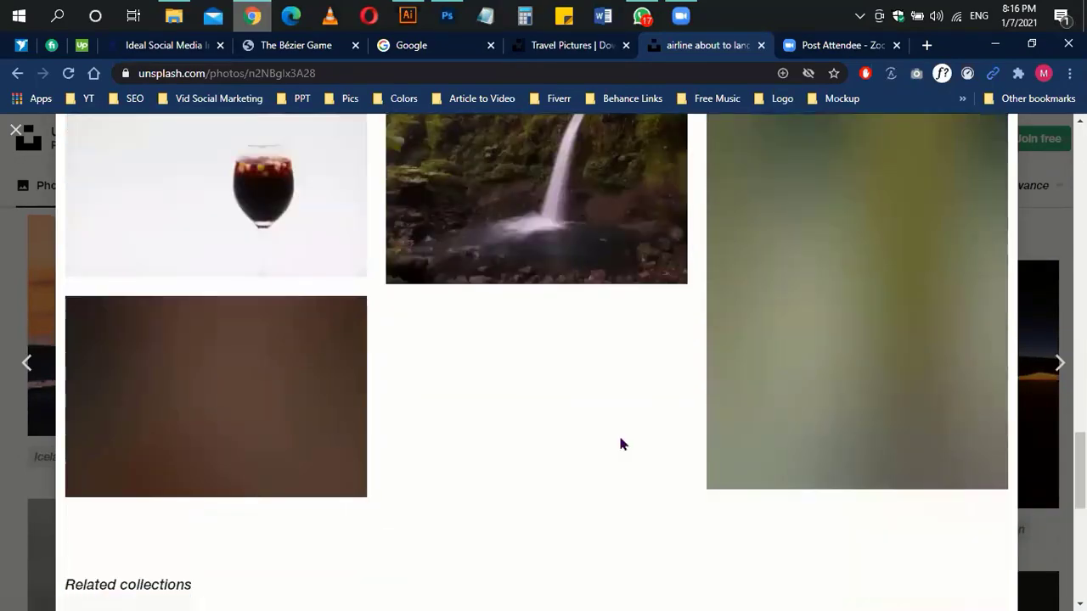
scroll(620, 438, up, 15)
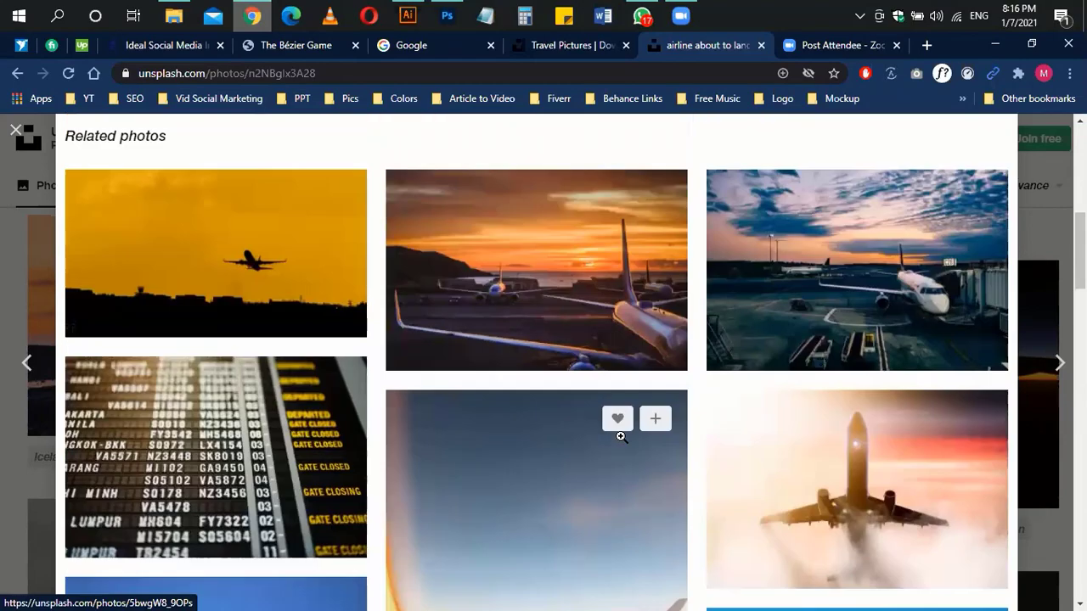
Step: Open the Gran Canaria Airport sunset photo and download it at Original Size
click(594, 284)
scroll(598, 286, down, 8)
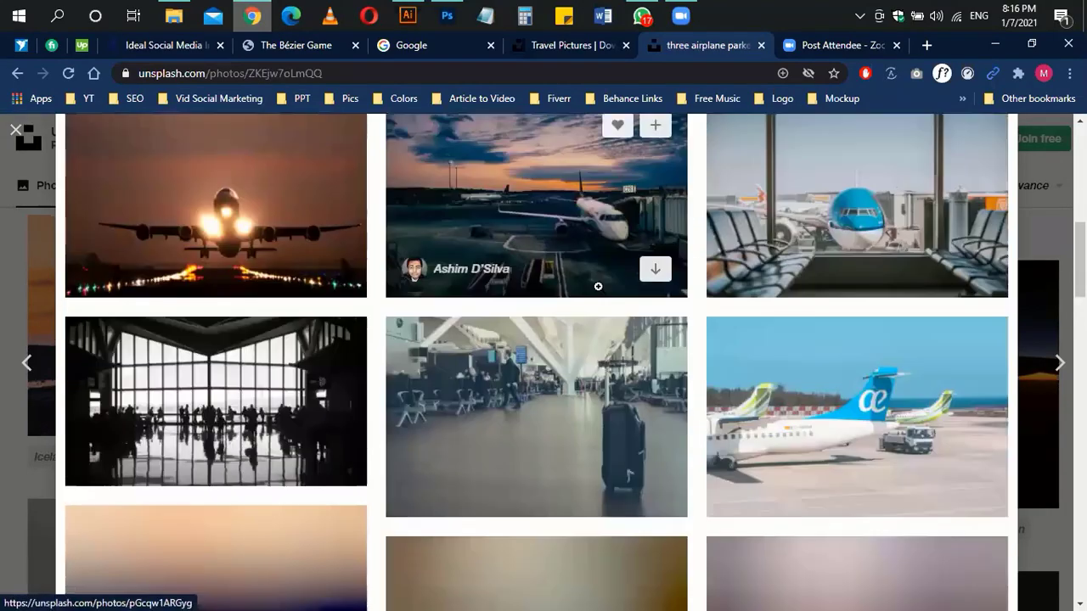
scroll(598, 286, up, 8)
scroll(711, 289, down, 10)
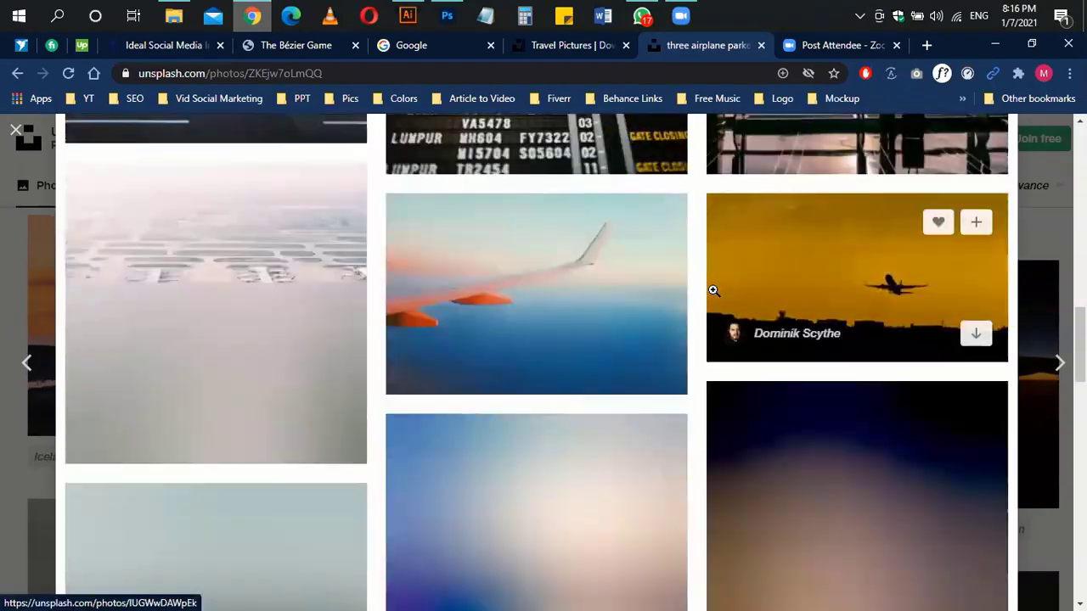
scroll(703, 448, down, 5)
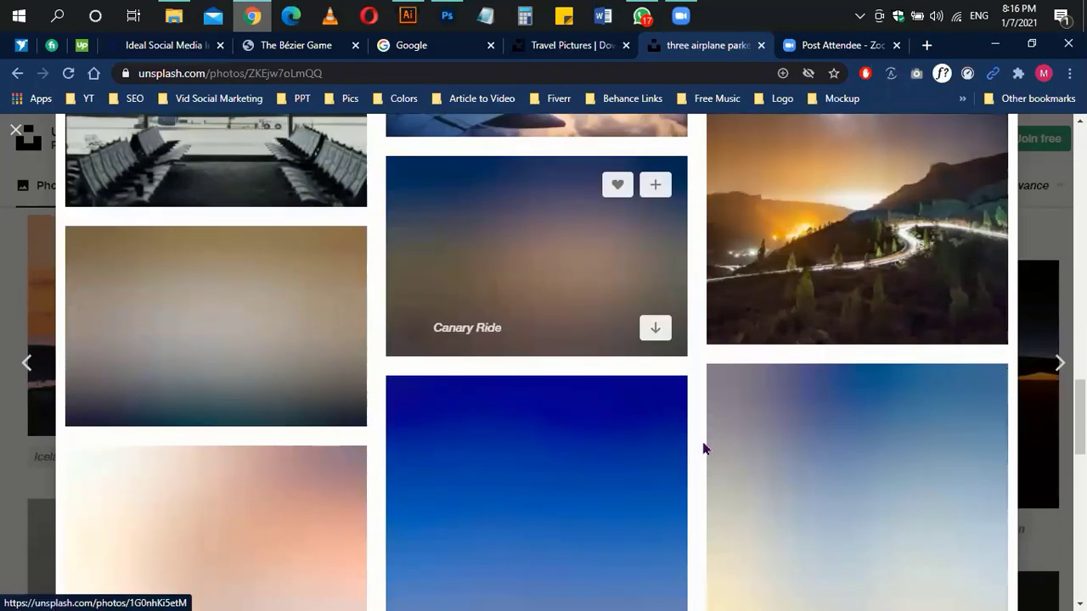
scroll(702, 448, down, 3)
scroll(701, 438, up, 15)
click(990, 163)
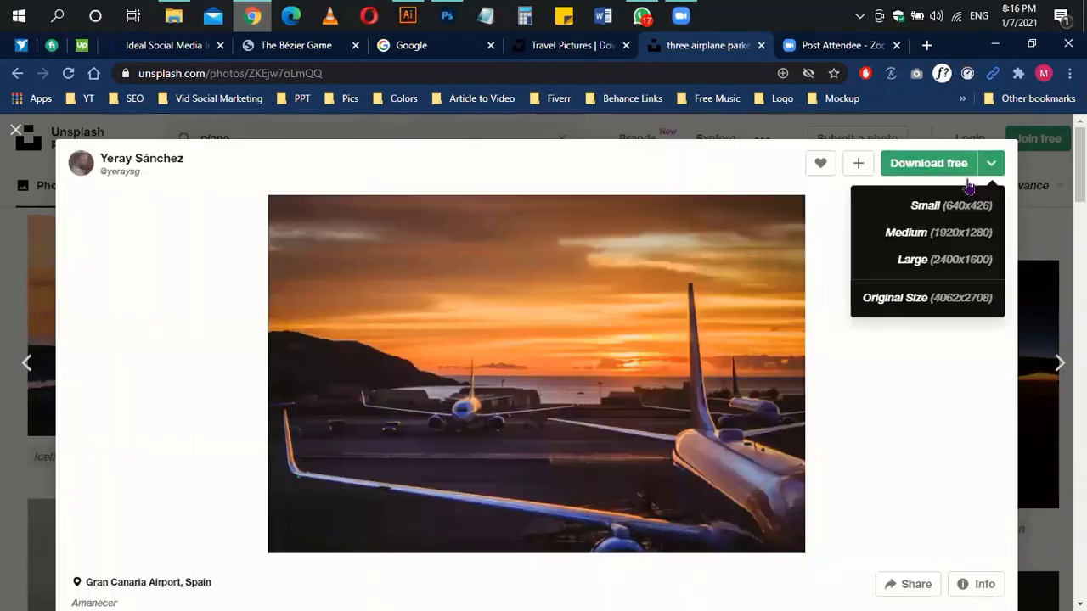
click(878, 297)
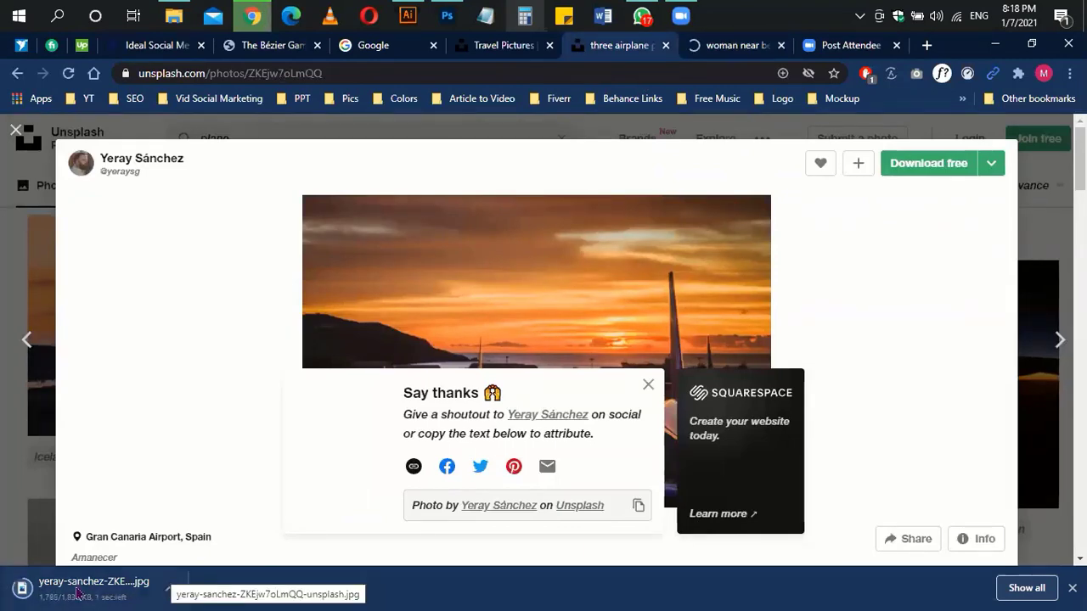
Step: Download the other saved photo at Large size, then go back to Photoshop
click(737, 45)
click(1046, 187)
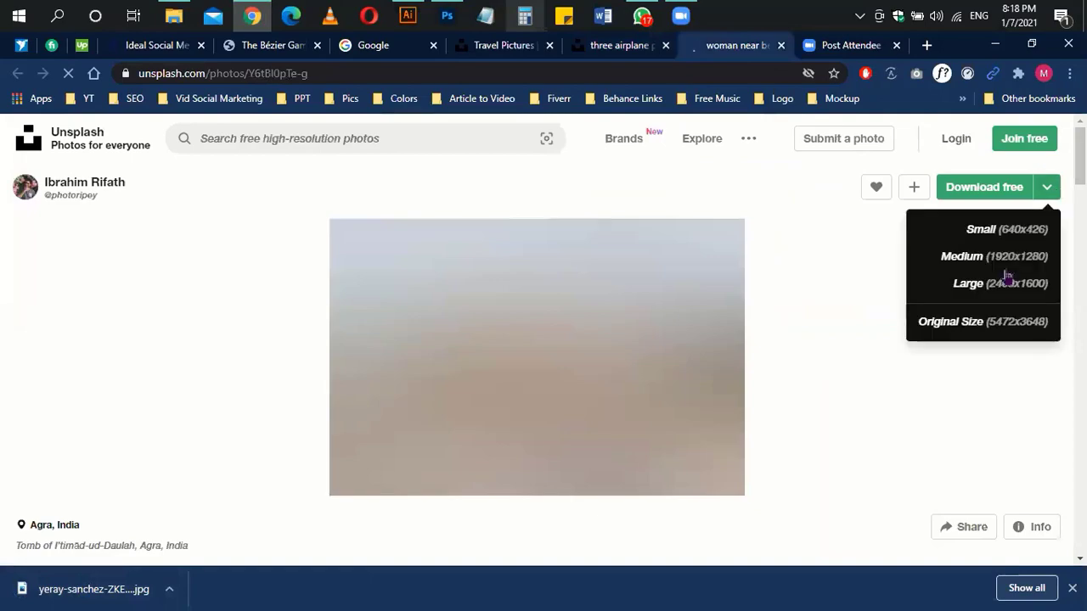
click(1005, 283)
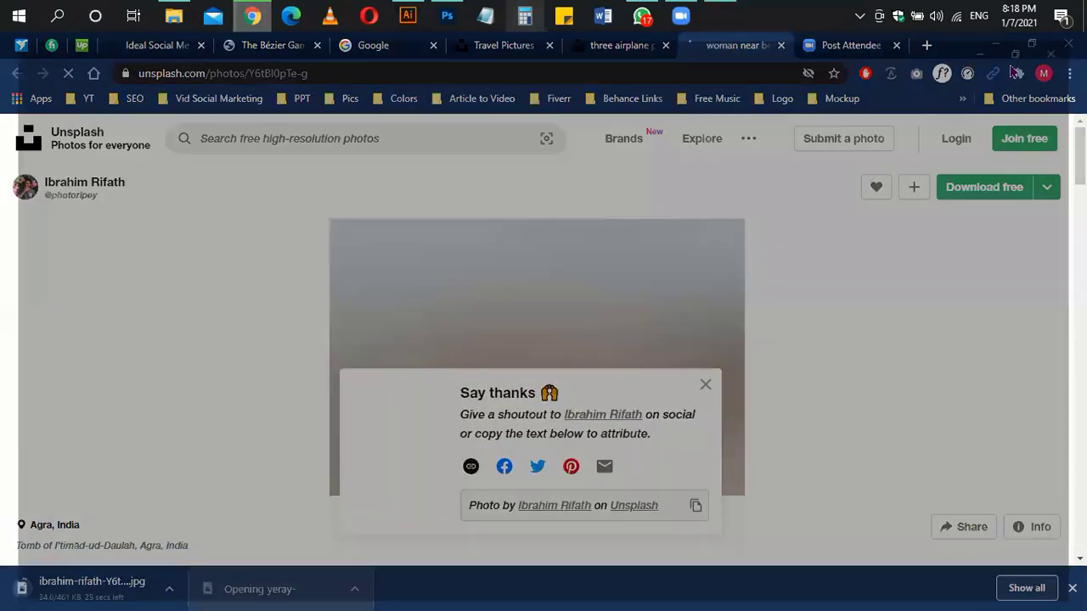
click(446, 15)
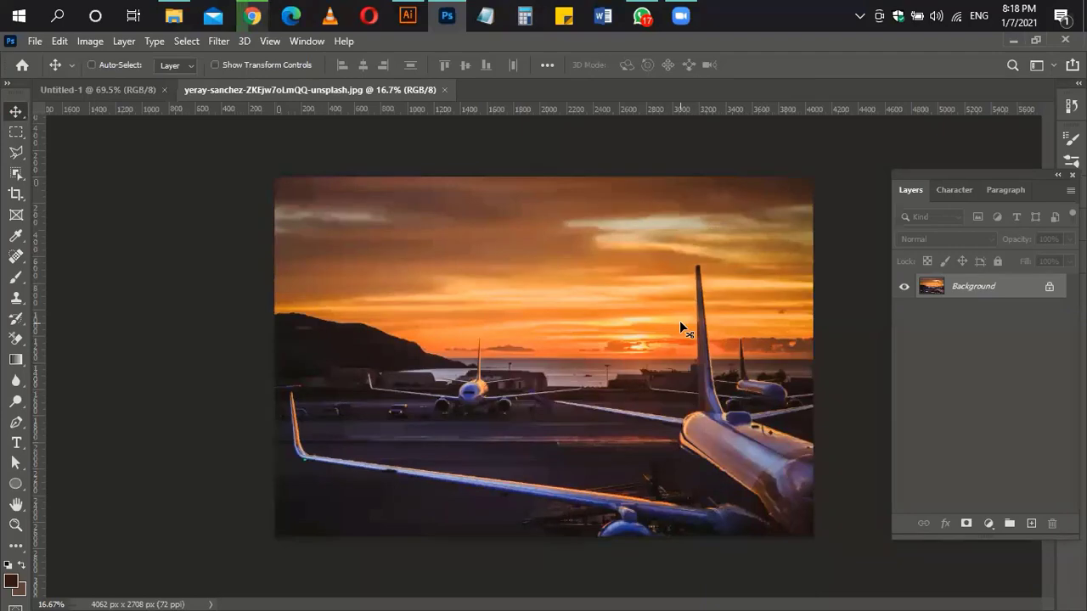
Step: Paste the whole sunset photo into the banner and scale it to cover the canvas
key(ctrl+a)
click(136, 91)
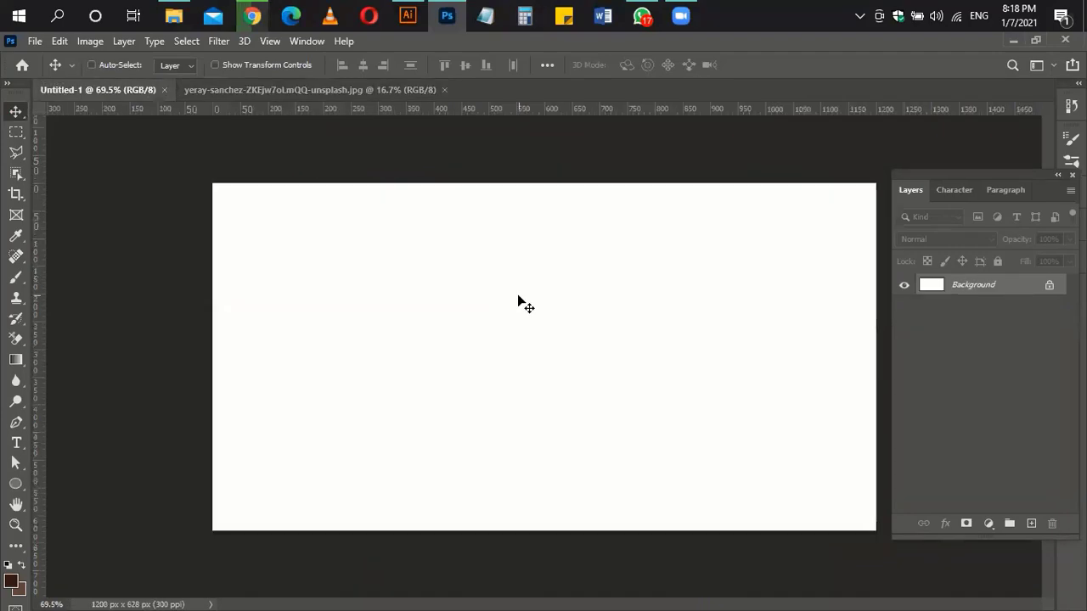
key(ctrl+v)
scroll(502, 364, down, 5)
key(ctrl+t)
drag(813, 541, 615, 290)
drag(796, 145, 881, 121)
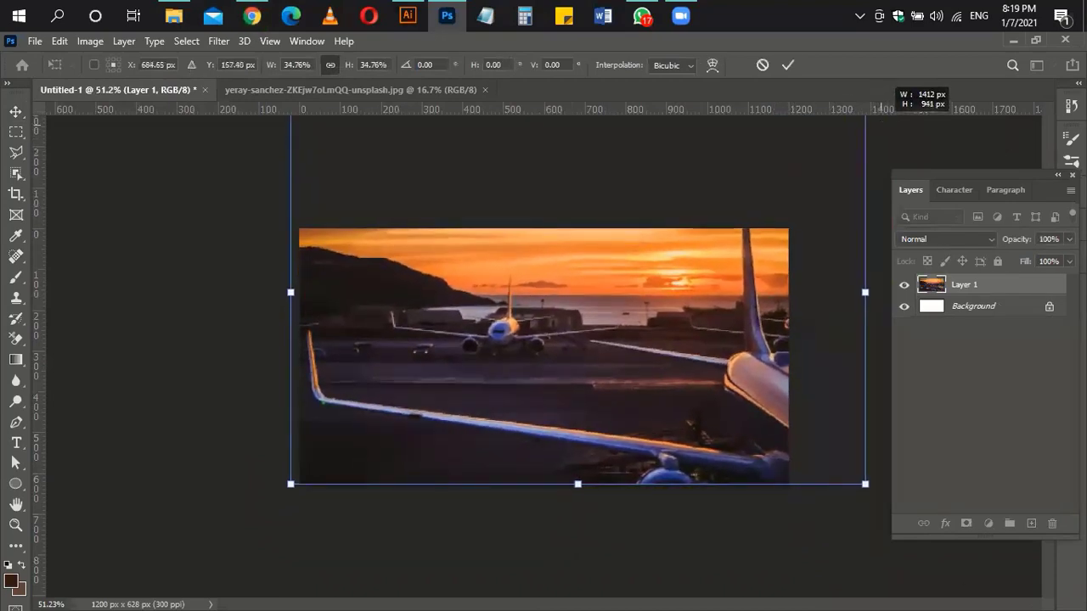
key(shift+Down)
key(shift+Down)
key(shift+Down)
key(shift+Down)
key(shift+Down)
key(shift+Down)
key(shift+Down)
key(shift+Down)
key(shift+Up)
key(shift+Up)
key(shift+Up)
key(shift+Up)
key(shift+Up)
key(shift+Up)
key(Return)
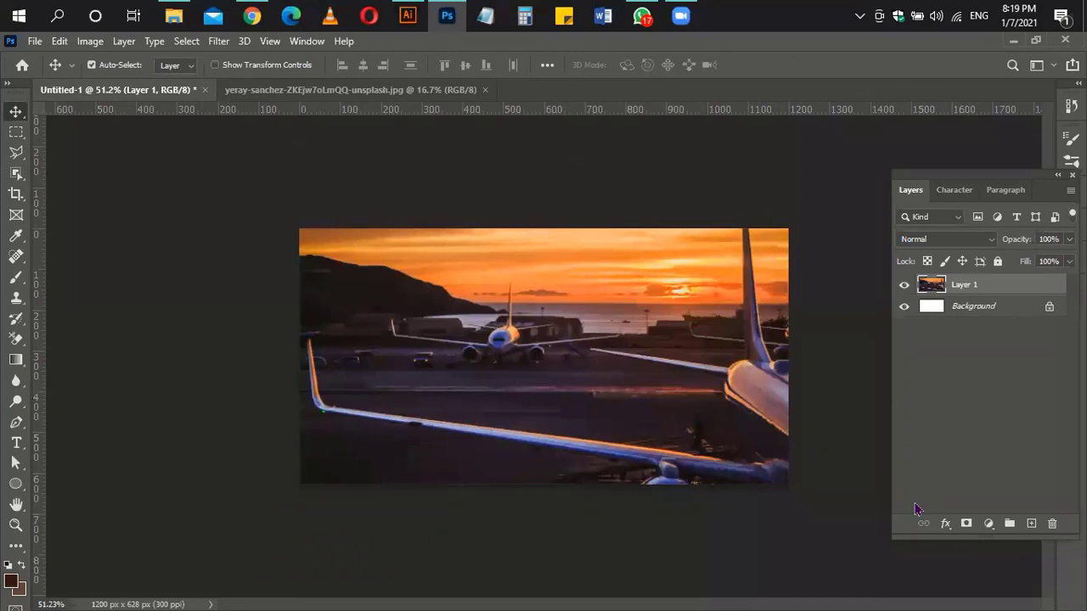
Step: Add a Solid Color fill layer in dark navy #060316 above the photo
click(988, 524)
click(989, 243)
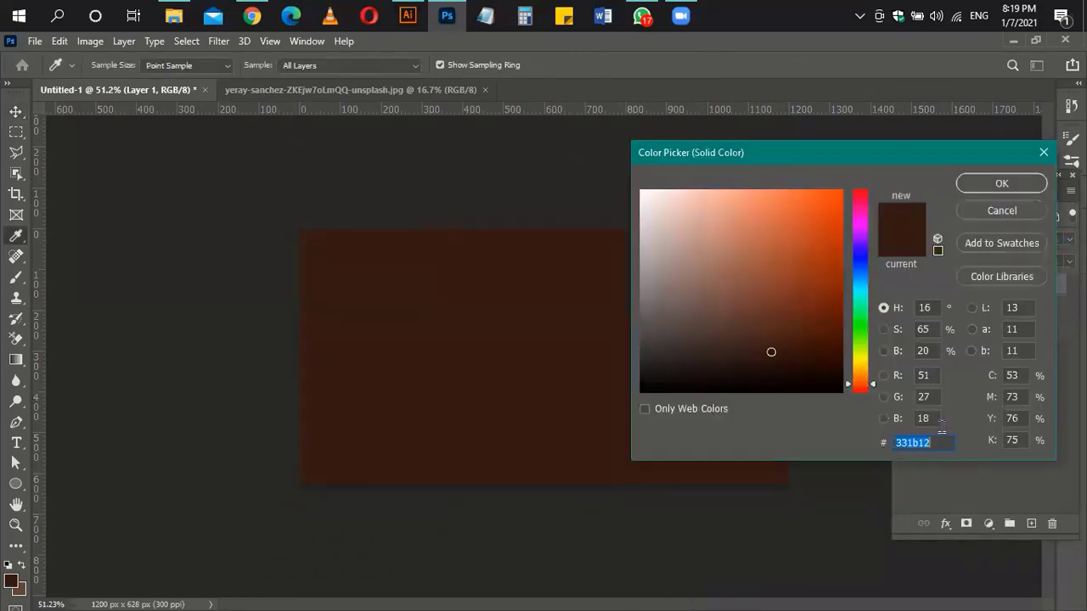
click(859, 252)
click(836, 302)
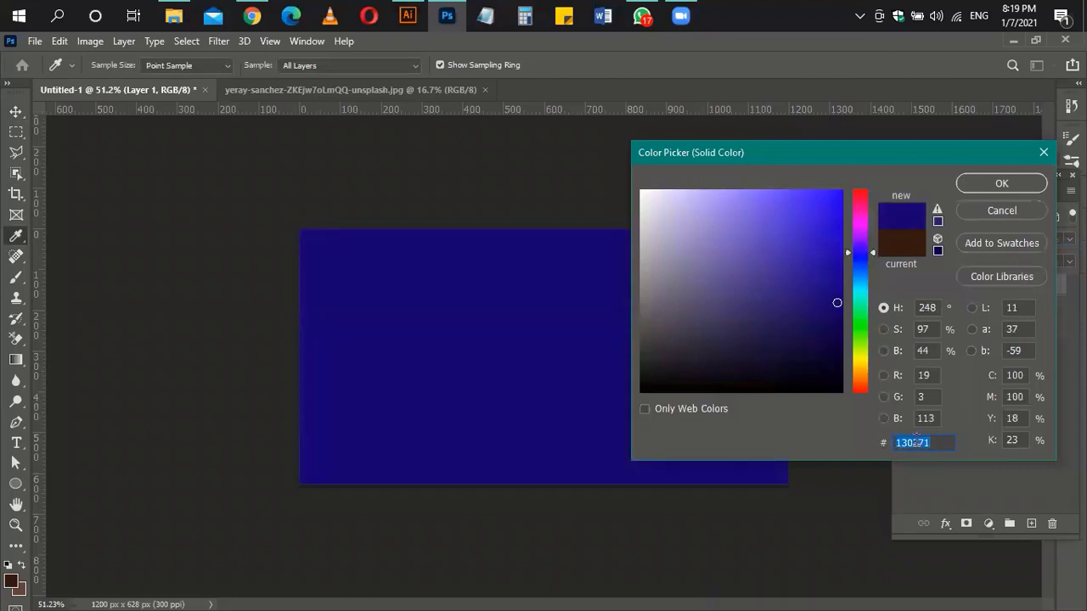
text(060316)
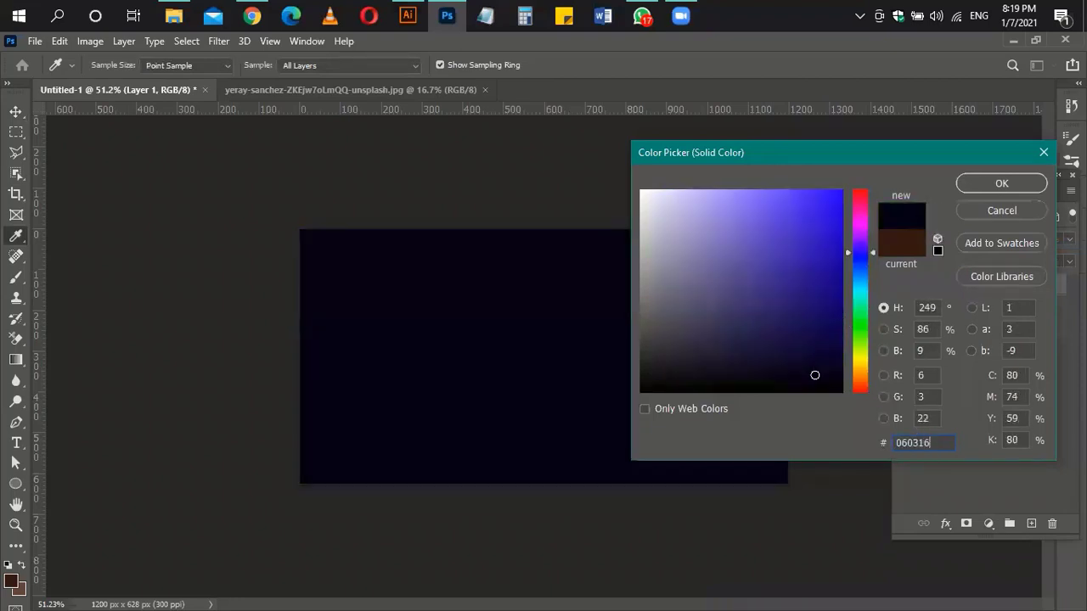
click(1012, 183)
Step: Lower the navy fill layer's opacity to about 65%
click(1049, 240)
text(80)
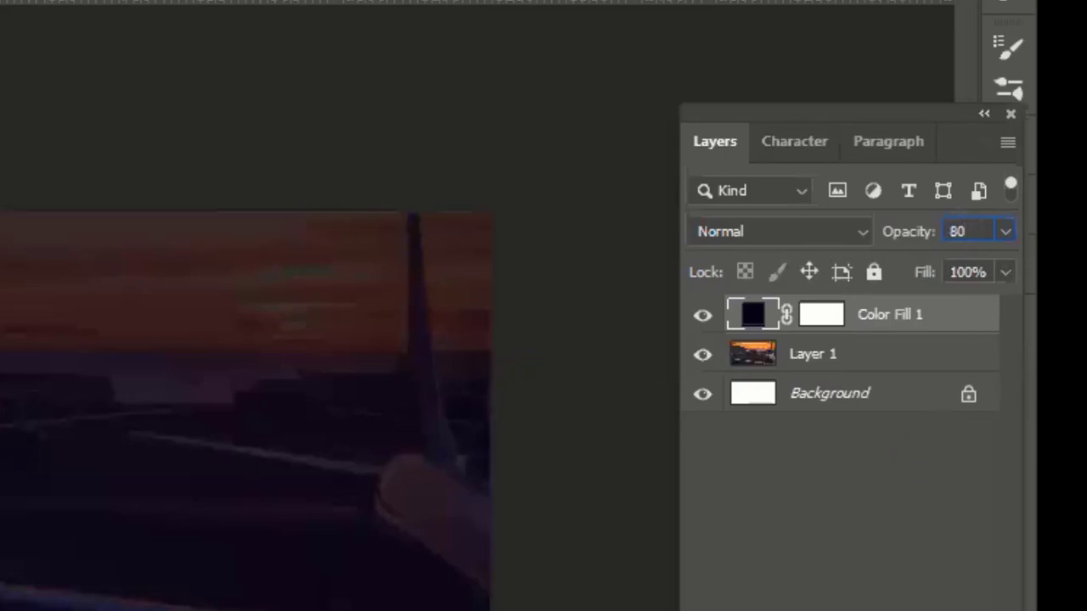
key(shift+Down)
key(Down)
key(Down)
key(Down)
key(Down)
key(Down)
key(Down)
key(Down)
key(Down)
key(Down)
key(Down)
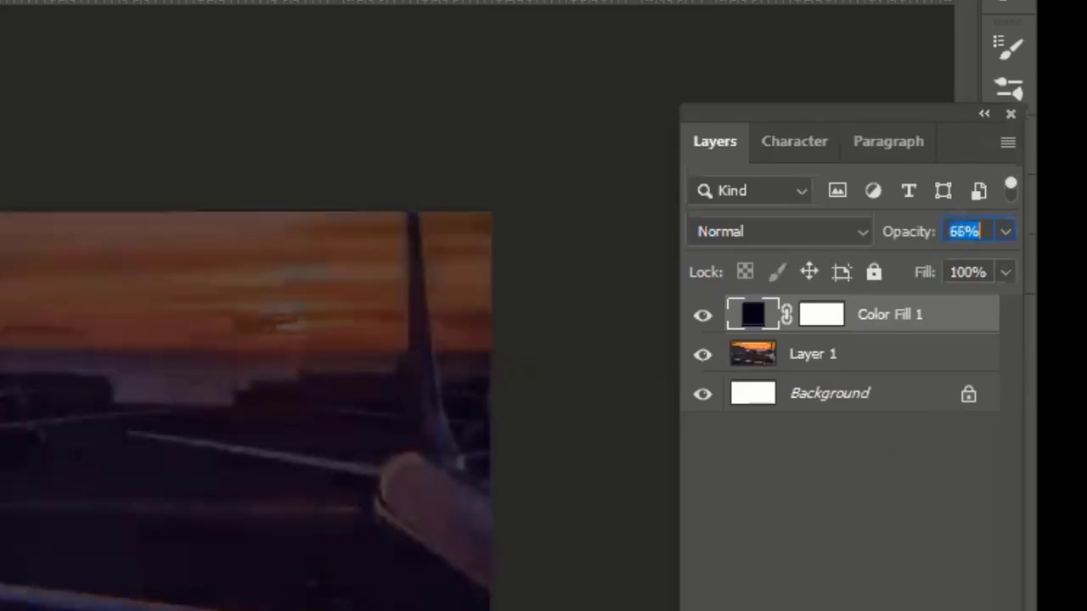
key(Return)
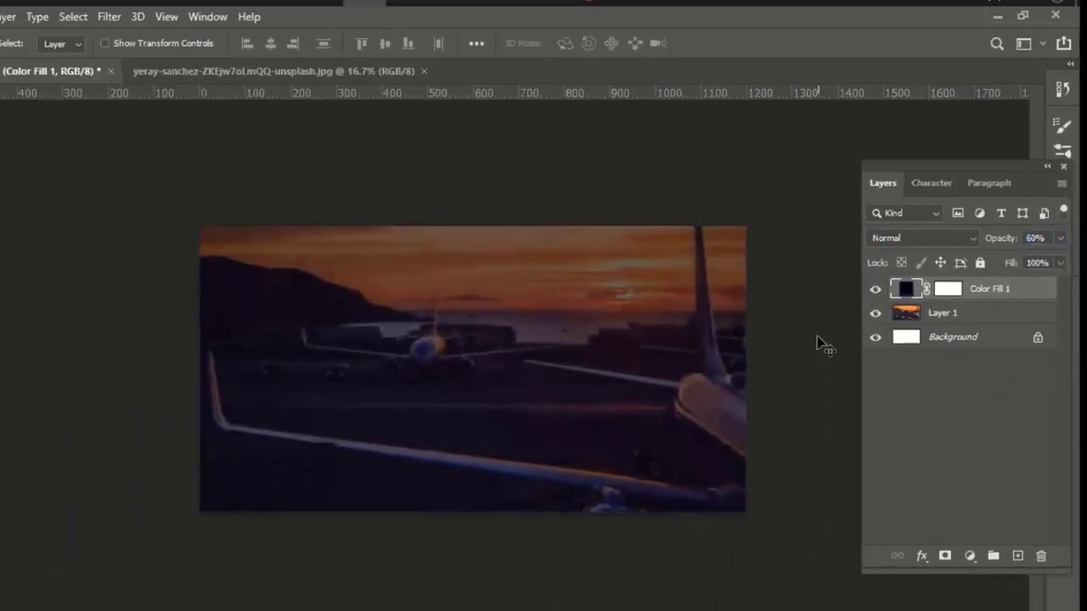
click(816, 343)
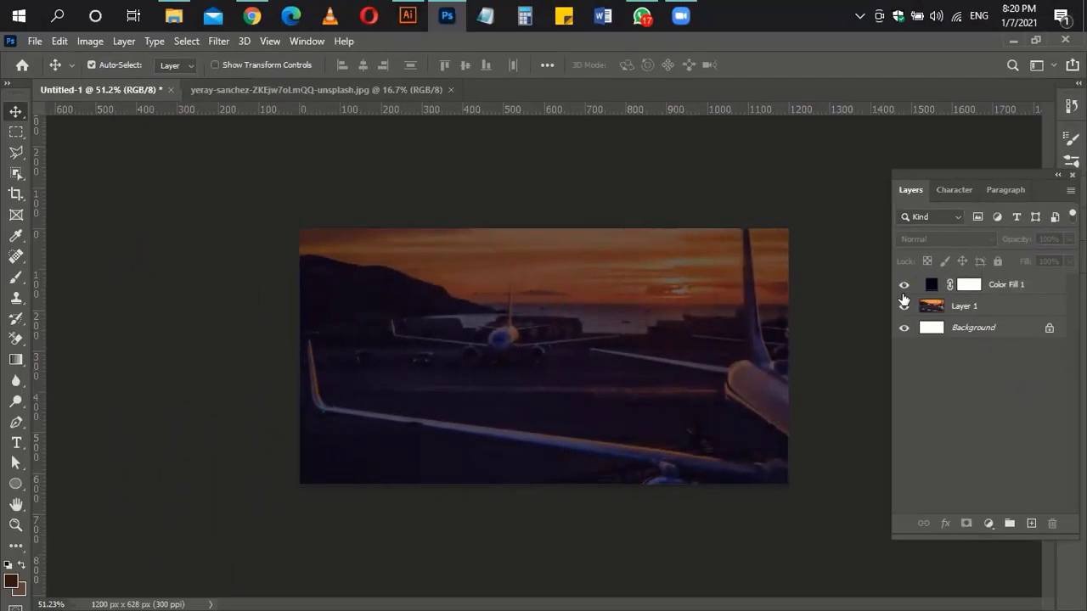
drag(449, 330, 458, 328)
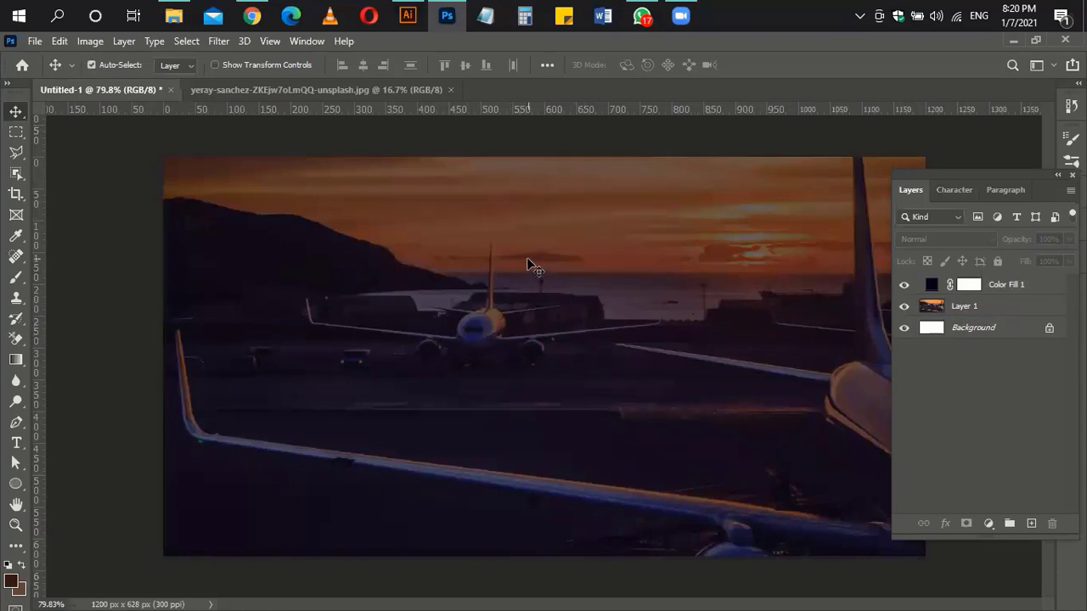
drag(547, 284, 516, 281)
Step: Draw a large 840 px circle with the Ellipse Tool over the banner's left side
right_click(24, 492)
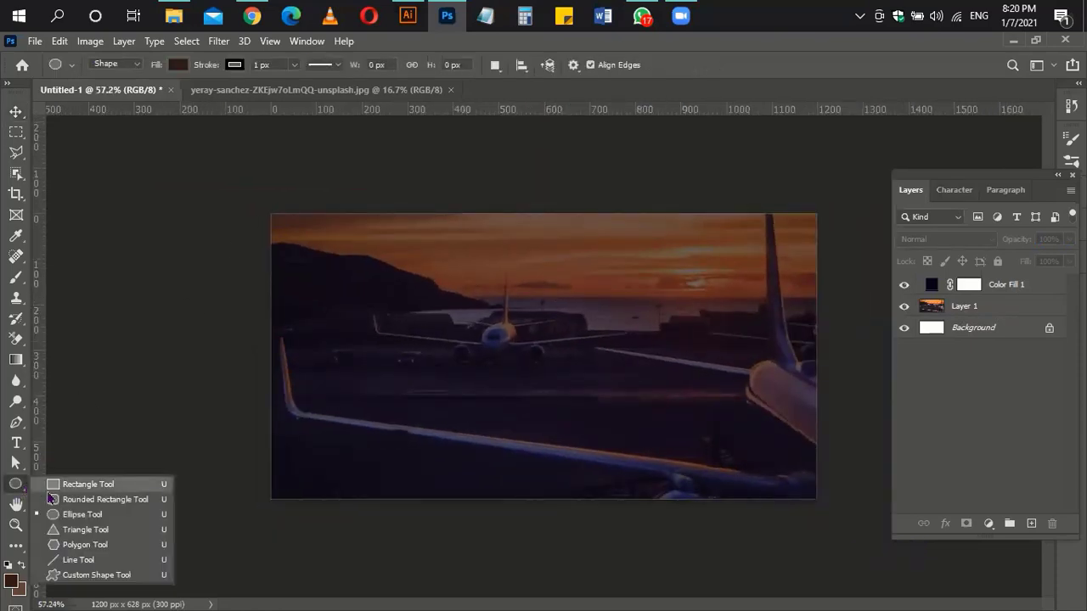
click(195, 510)
drag(180, 154, 545, 538)
Step: Fill Ellipse 1 with orange #f0a600, then duplicate the circle layer
click(804, 296)
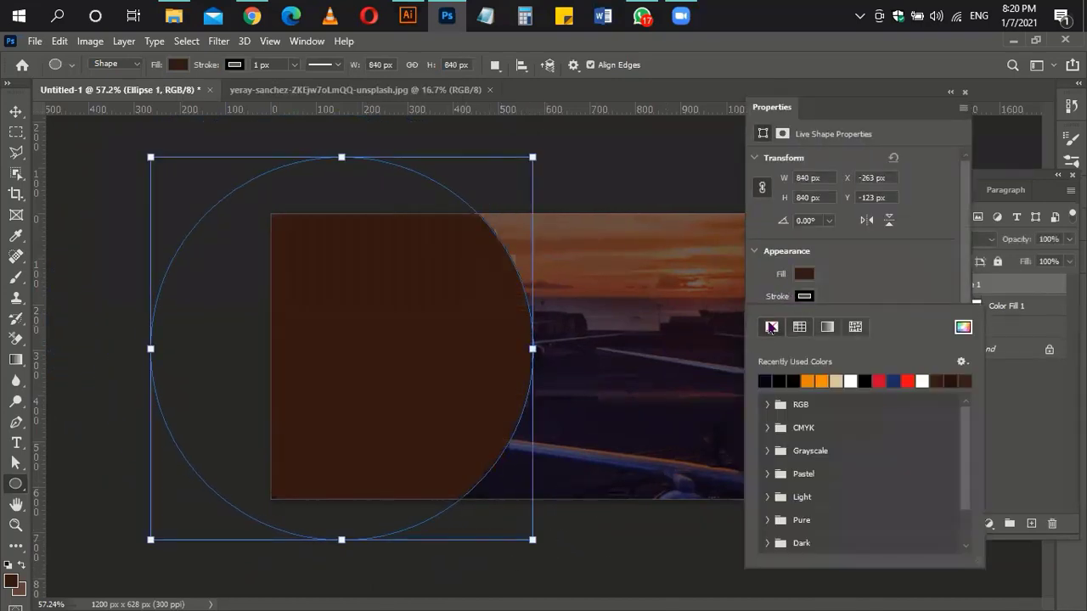
click(803, 274)
click(965, 303)
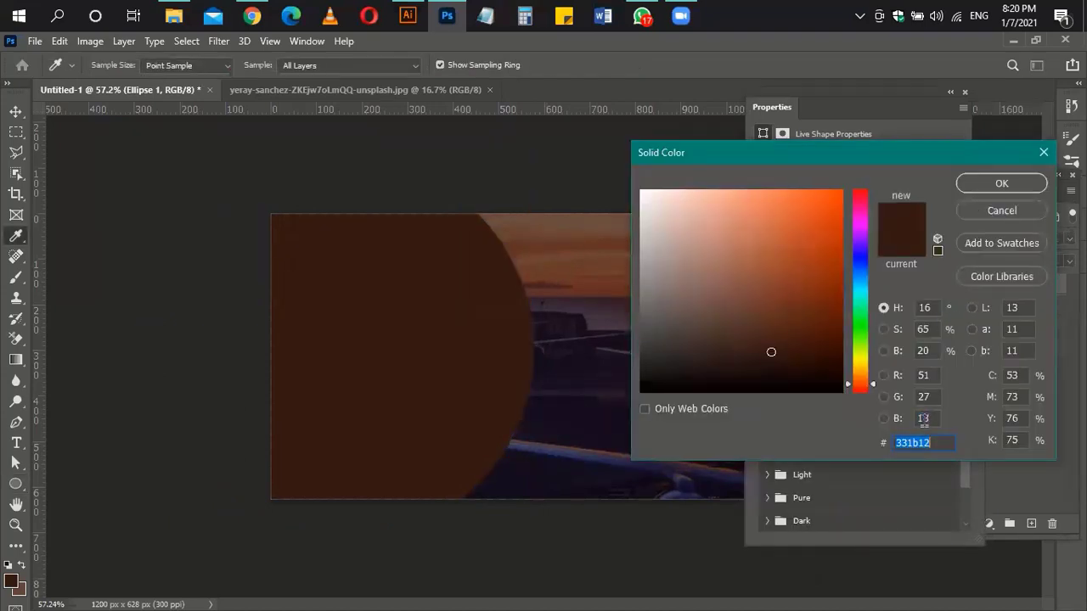
text(f0a69)
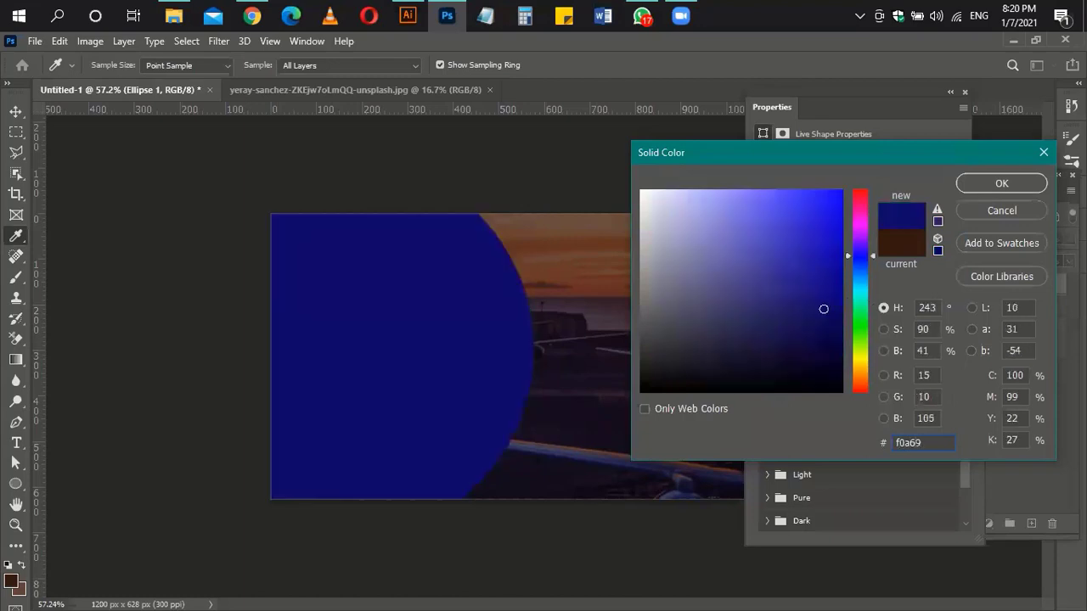
key(BackSpace)
text(00)
key(Return)
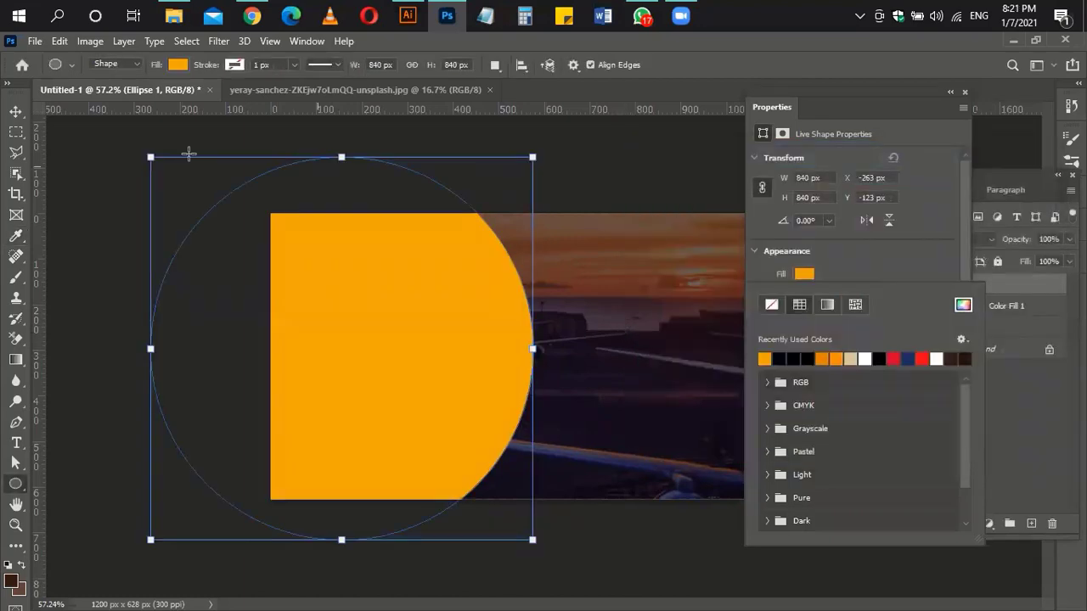
click(15, 113)
click(964, 91)
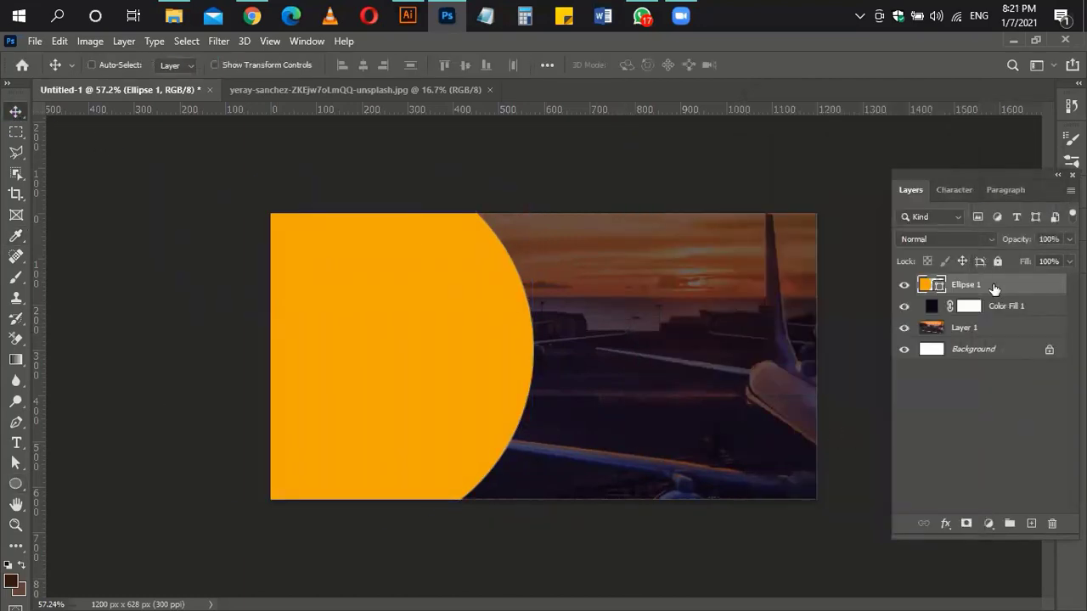
key(ctrl+j)
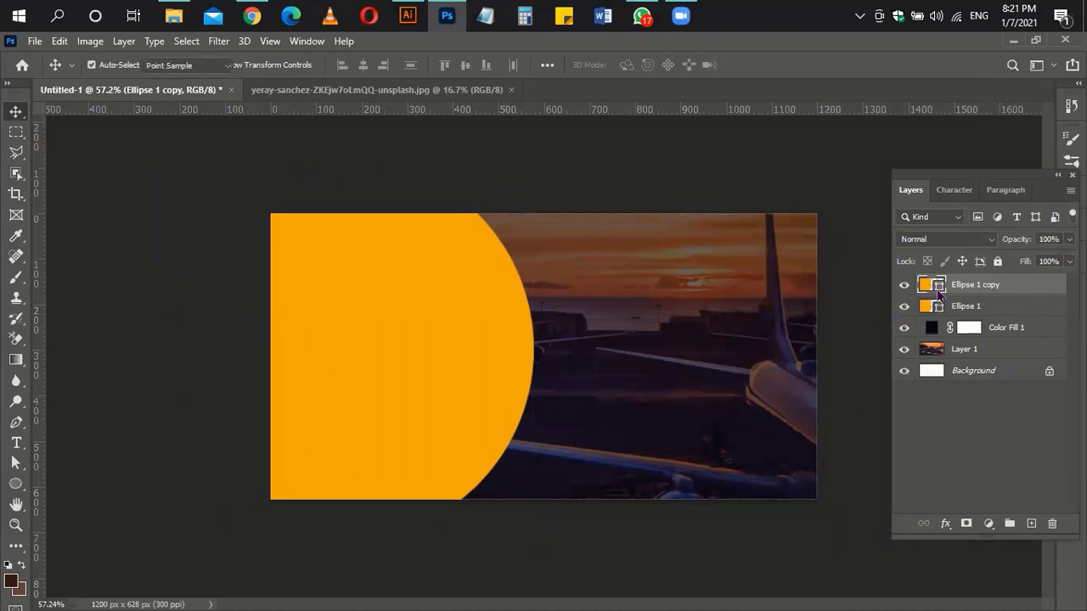
Step: Recolour the circle copy white and shift its edges so a thin orange rim shows
double_click(932, 284)
click(965, 183)
key(shift+Left)
key(shift+Left)
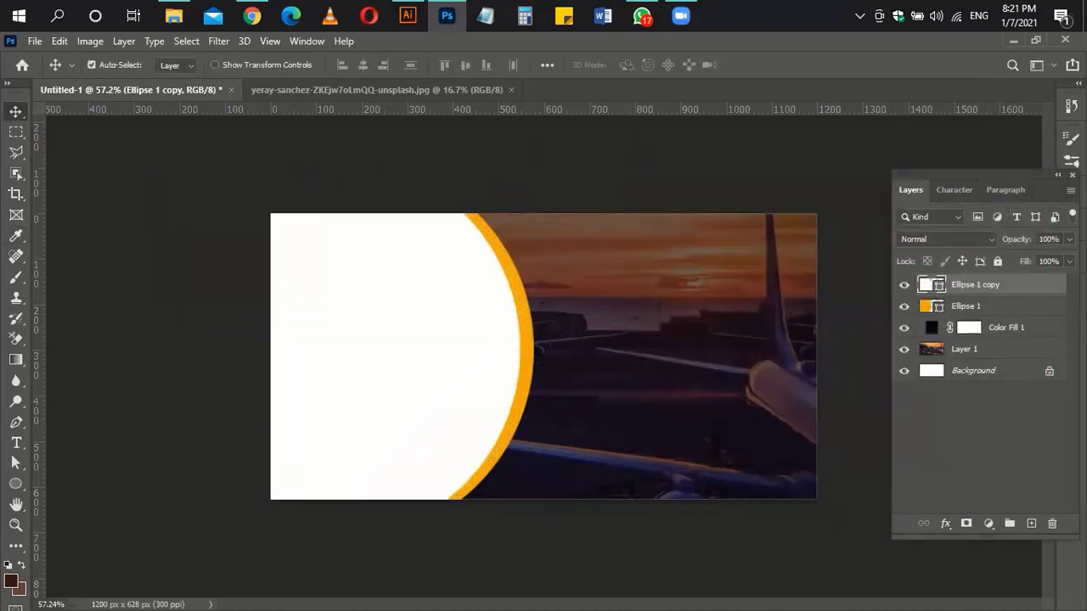
click(15, 462)
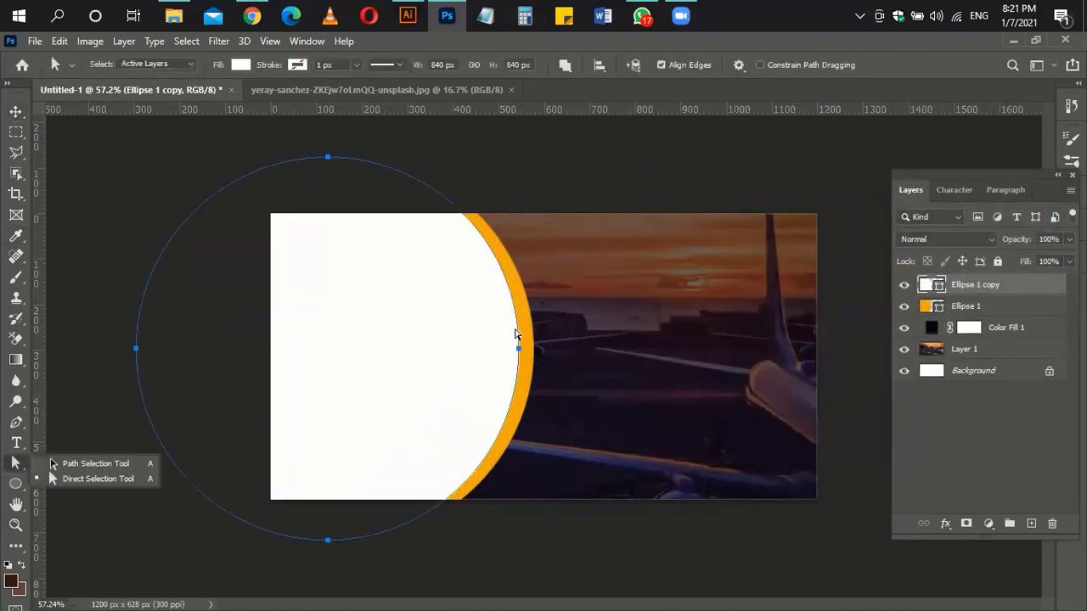
click(519, 350)
key(Right)
click(512, 270)
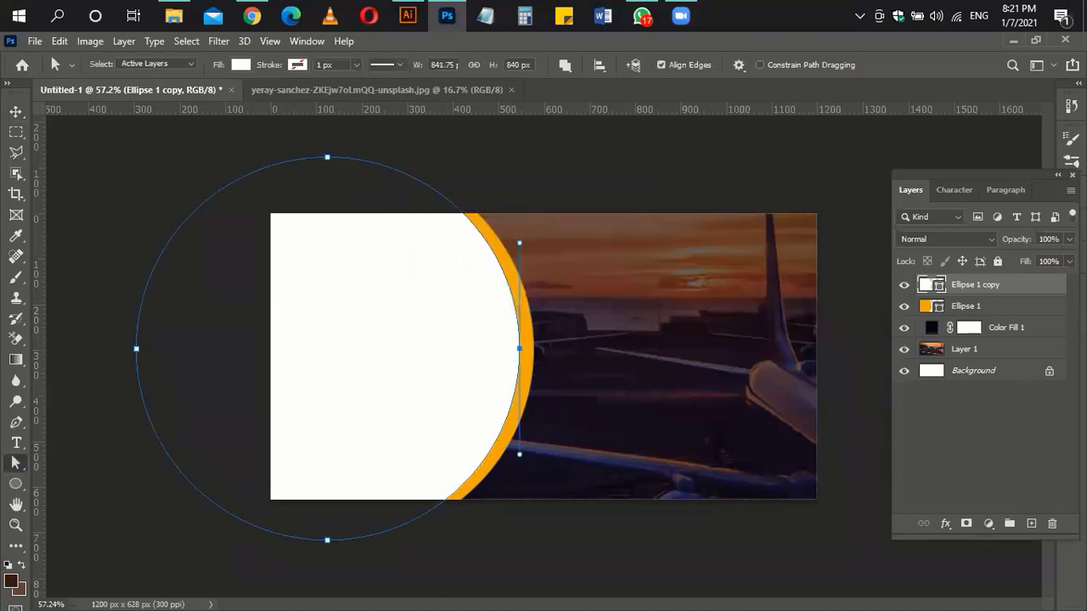
key(Right)
key(Right)
key(Right)
key(Right)
key(Right)
key(Right)
key(Right)
key(Right)
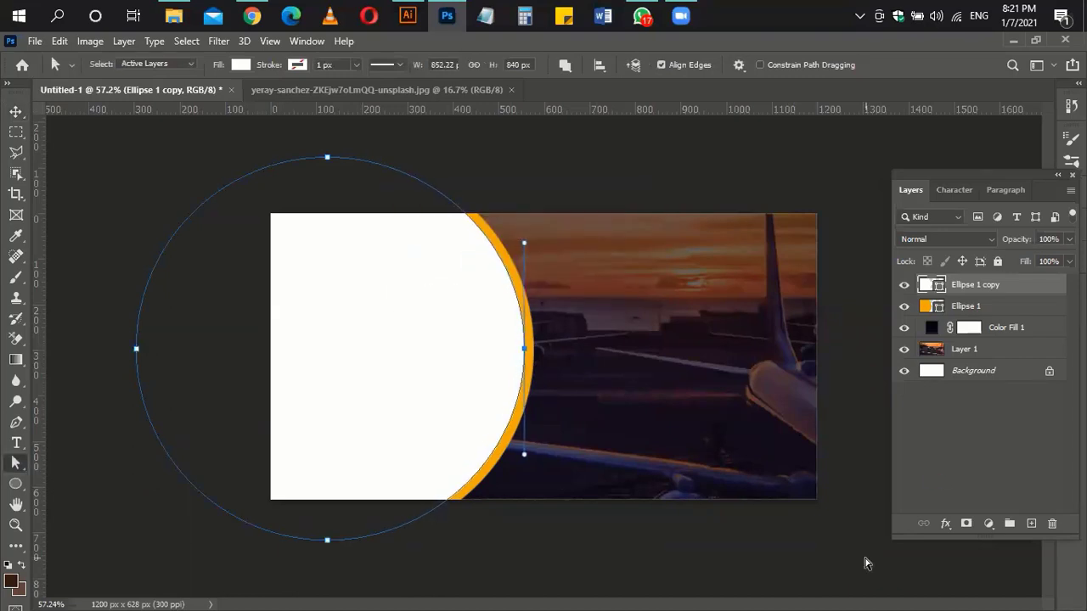
click(16, 112)
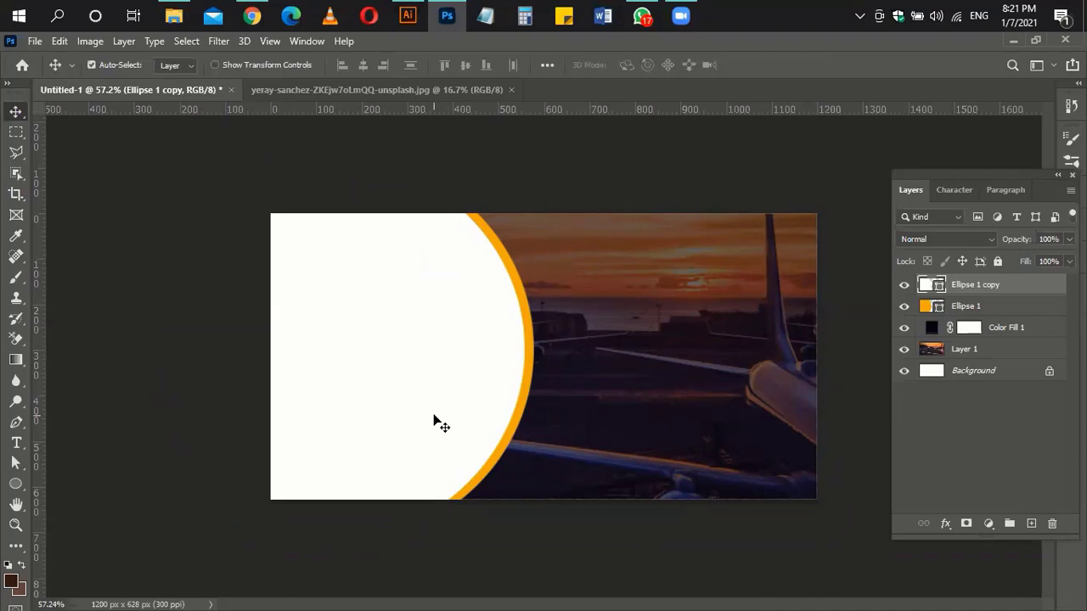
Step: Open the downloaded Agra backpacker photo and paste it into the banner
click(252, 15)
drag(107, 585, 764, 85)
key(ctrl+a)
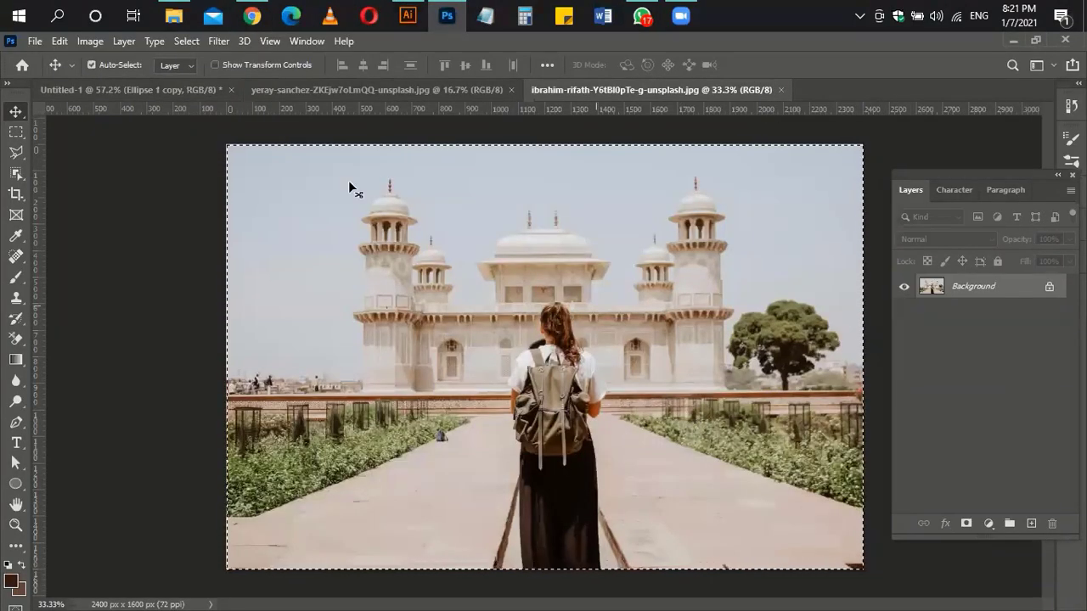
key(ctrl+c)
click(176, 93)
key(ctrl+v)
Step: Scale the Agra photo to about 41.54% and clip it inside the white circle
key(ctrl+t)
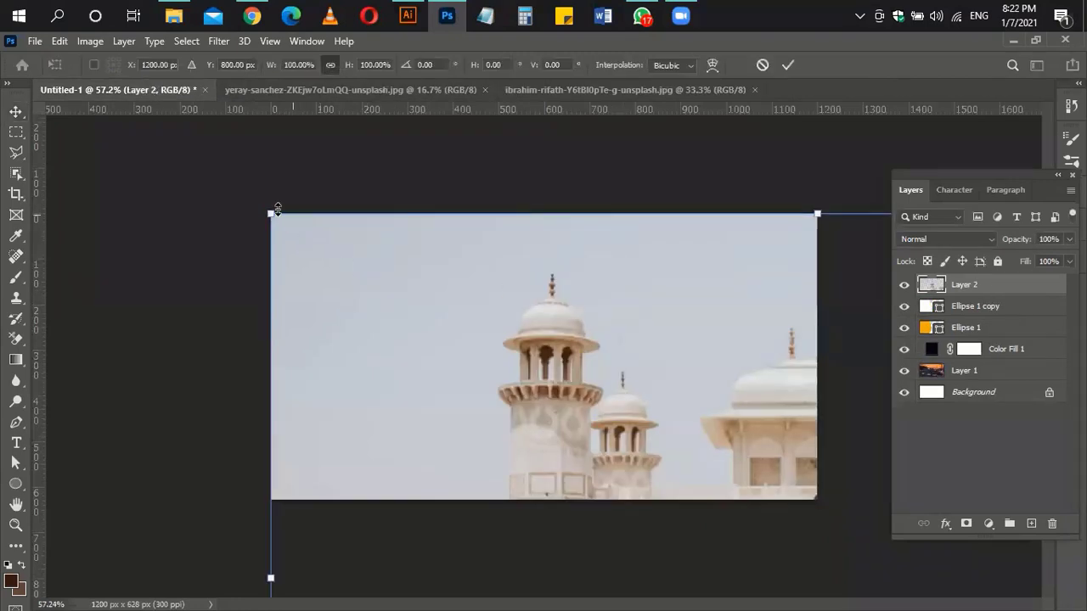
drag(268, 210, 670, 424)
drag(724, 475, 249, 192)
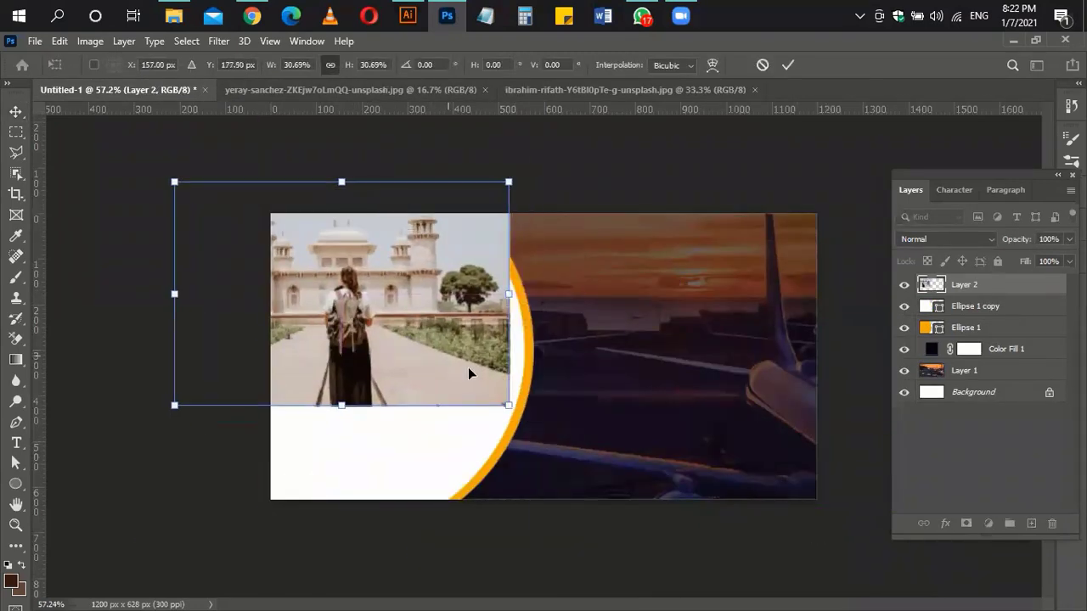
drag(510, 405, 683, 501)
drag(616, 458, 516, 435)
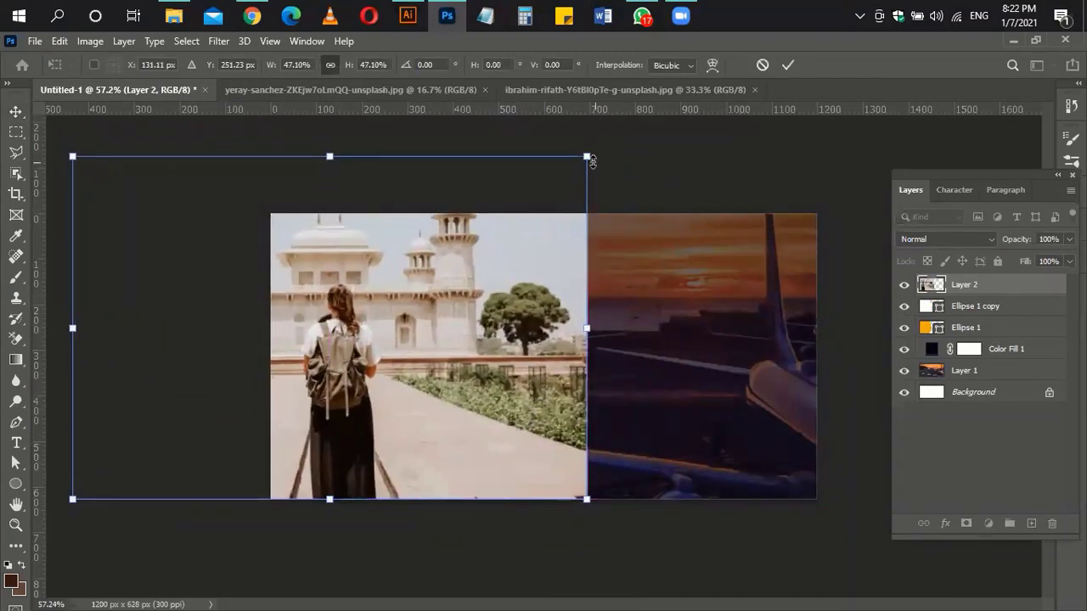
drag(592, 160, 570, 203)
drag(531, 337, 543, 337)
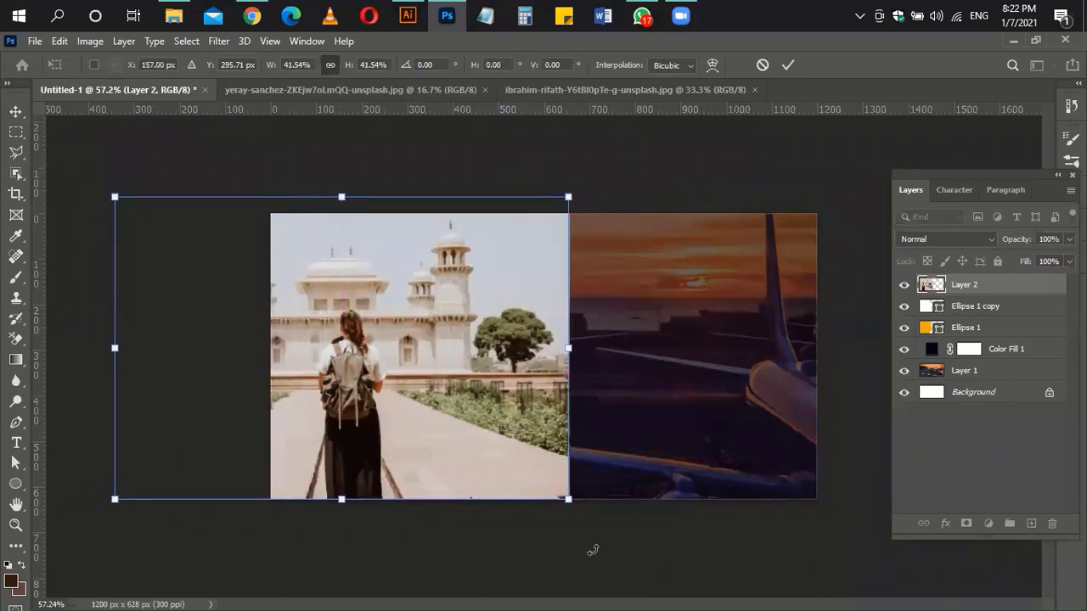
key(Return)
key(ctrl+alt+g)
drag(406, 321, 427, 321)
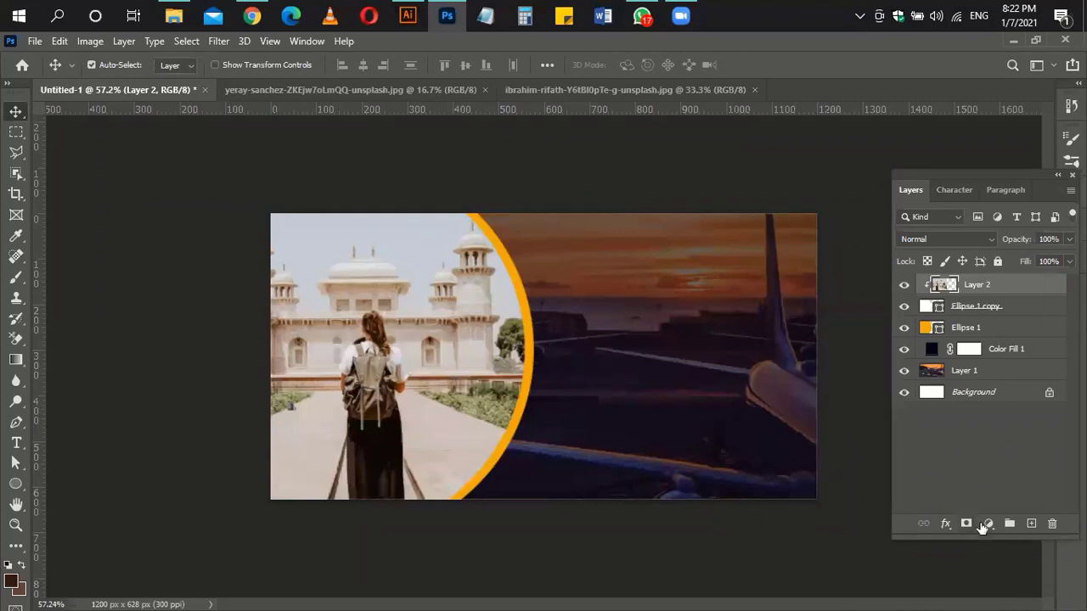
Step: Add a Curves adjustment that darkens midtones and lowers green for a magenta tint
click(985, 524)
click(976, 323)
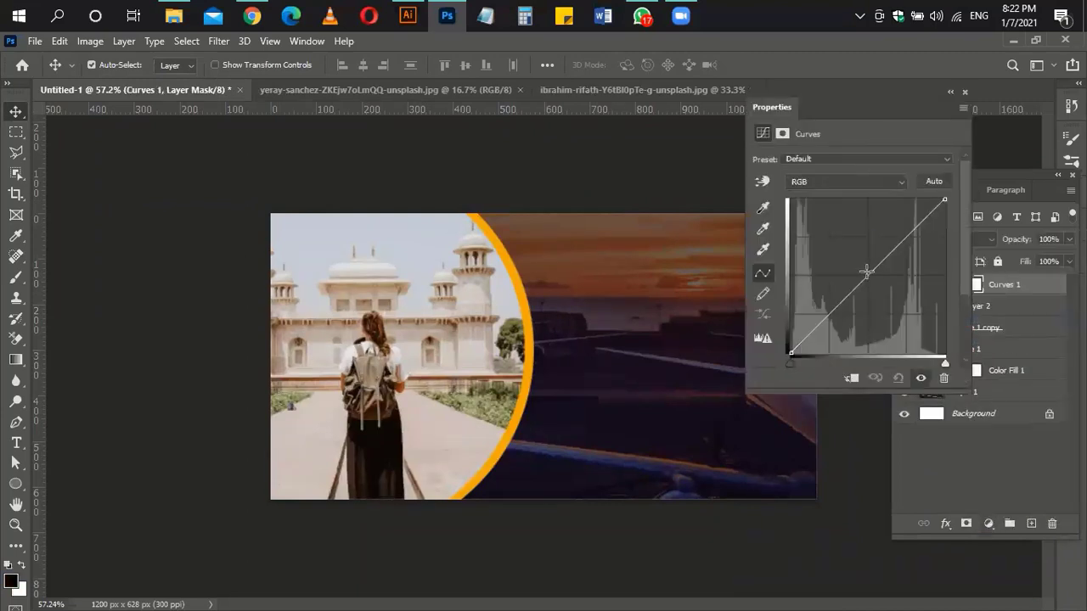
drag(866, 272, 876, 280)
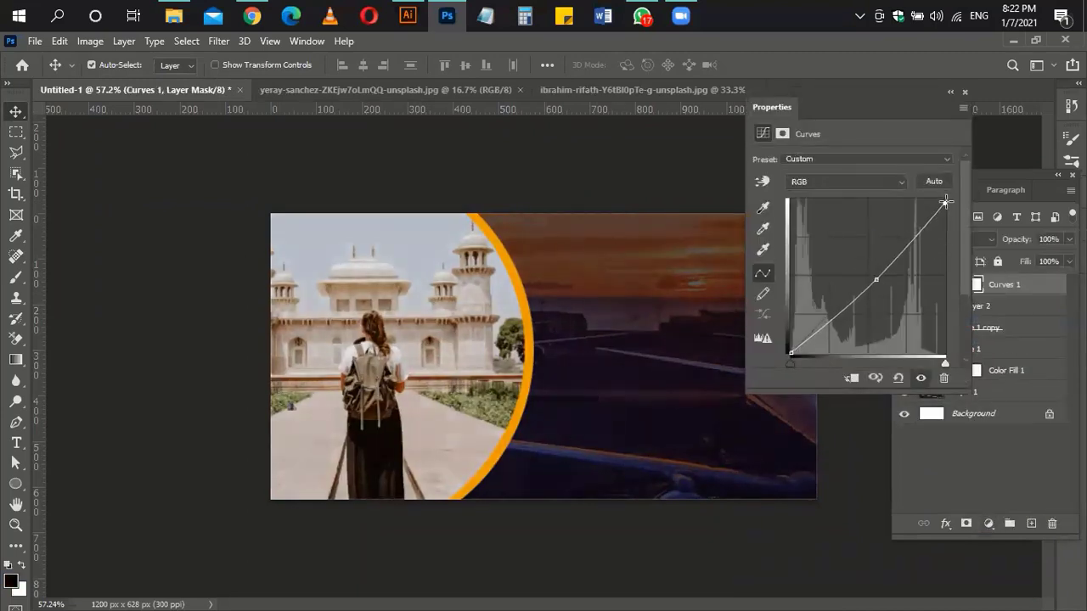
click(881, 182)
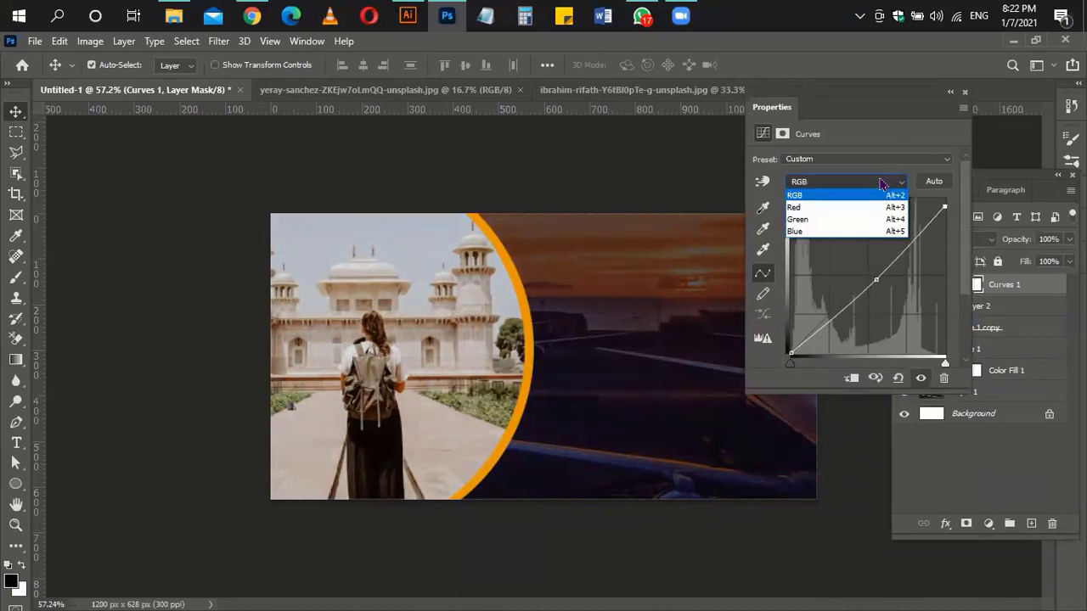
click(798, 207)
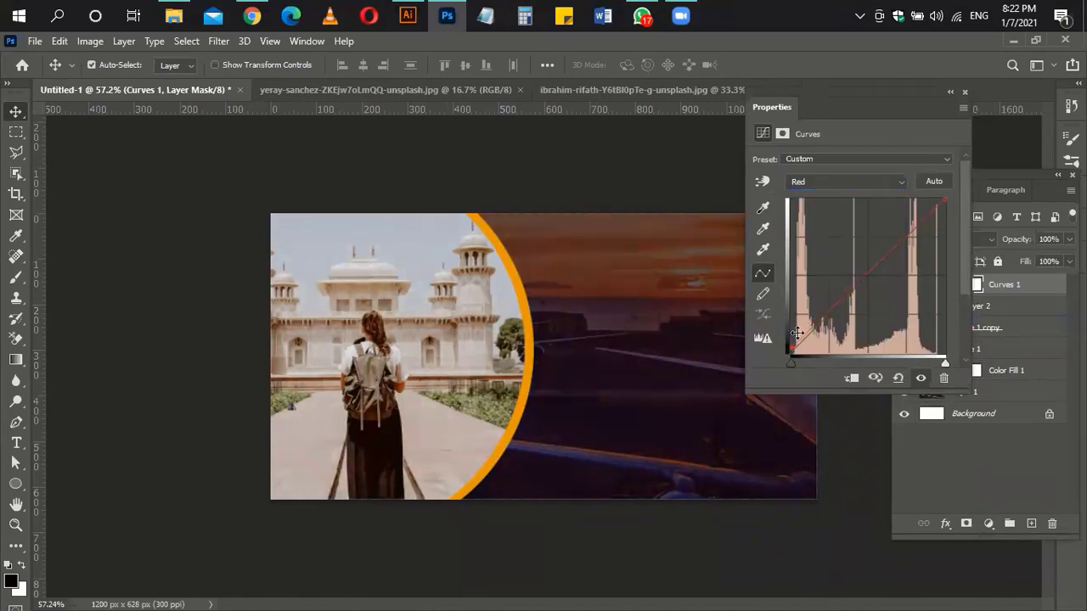
click(861, 182)
click(837, 224)
mouse_move(944, 201)
mouse_down()
mouse_move(943, 212)
mouse_move(930, 202)
mouse_up()
drag(790, 353, 794, 352)
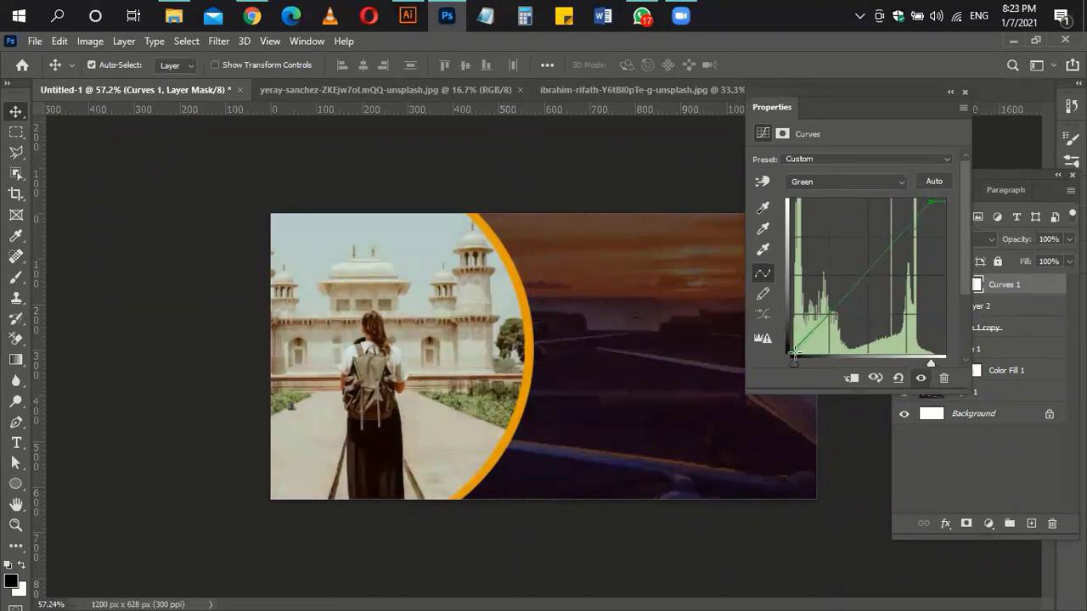
Step: Reduce the blue highlights in the Curves adjustment and close its settings
click(861, 181)
click(840, 238)
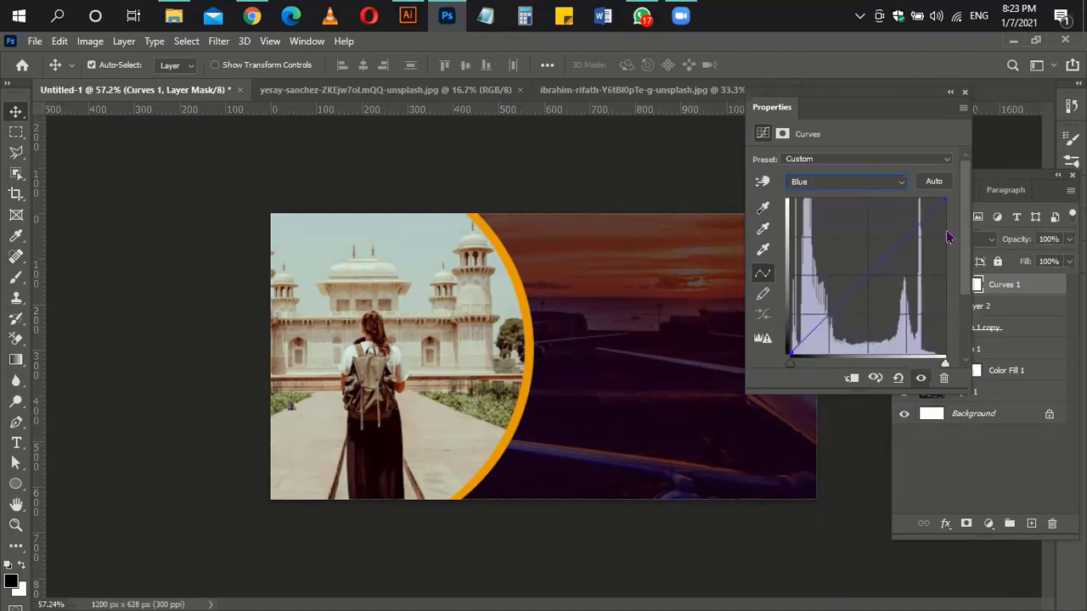
drag(945, 200, 945, 214)
click(964, 92)
click(699, 251)
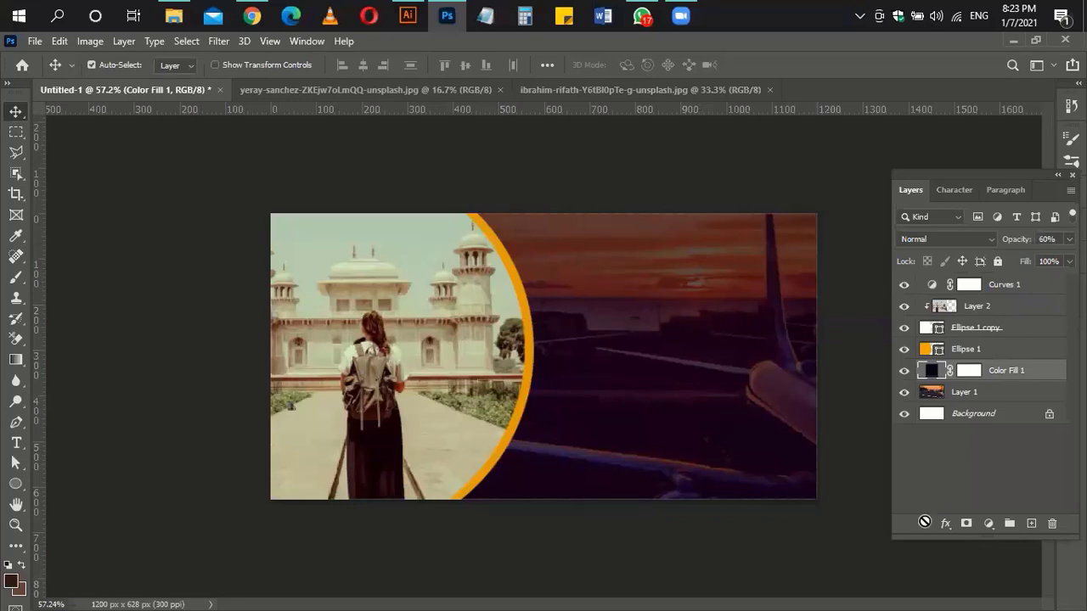
Step: Clip Curves 1 to the backpacker photo and toggle it to compare
click(1019, 308)
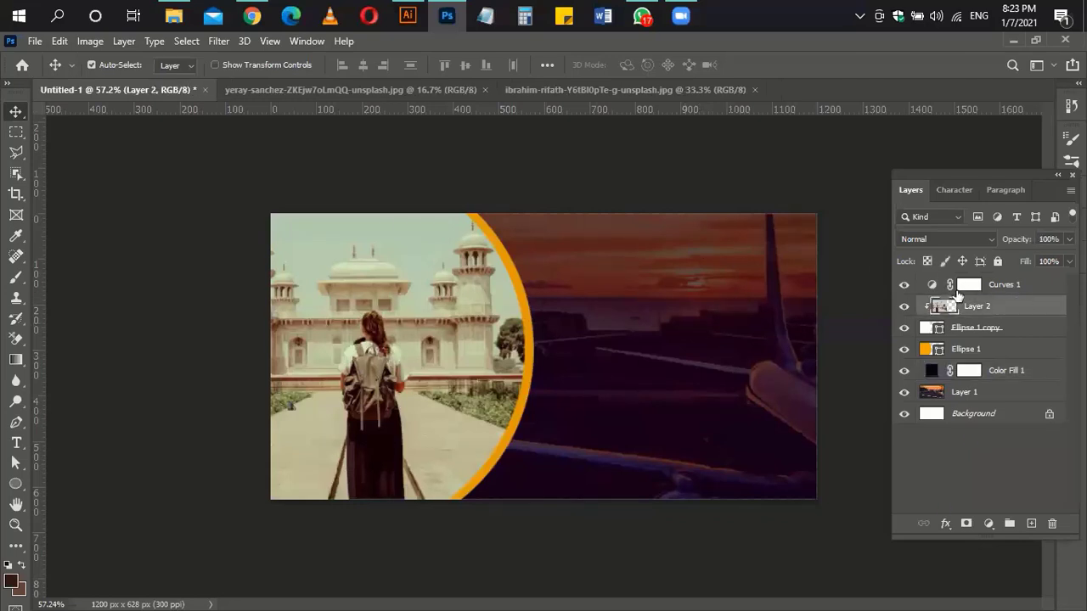
click(968, 286)
alt+click(931, 294)
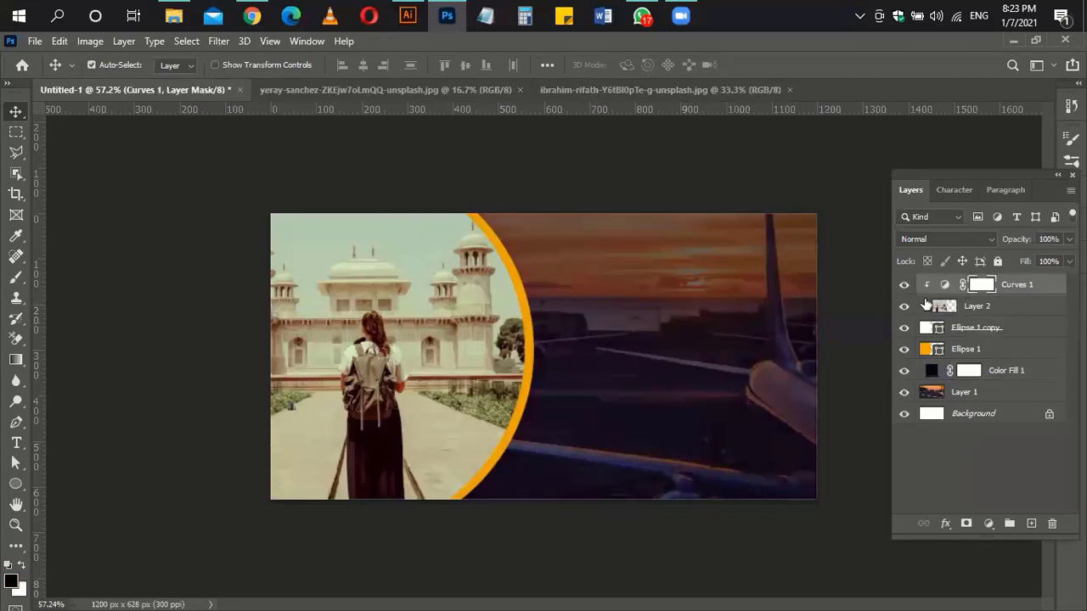
click(904, 288)
click(904, 289)
click(904, 289)
click(904, 288)
Step: Nudge the photo and both circle layers slightly left together
ctrl+click(1006, 309)
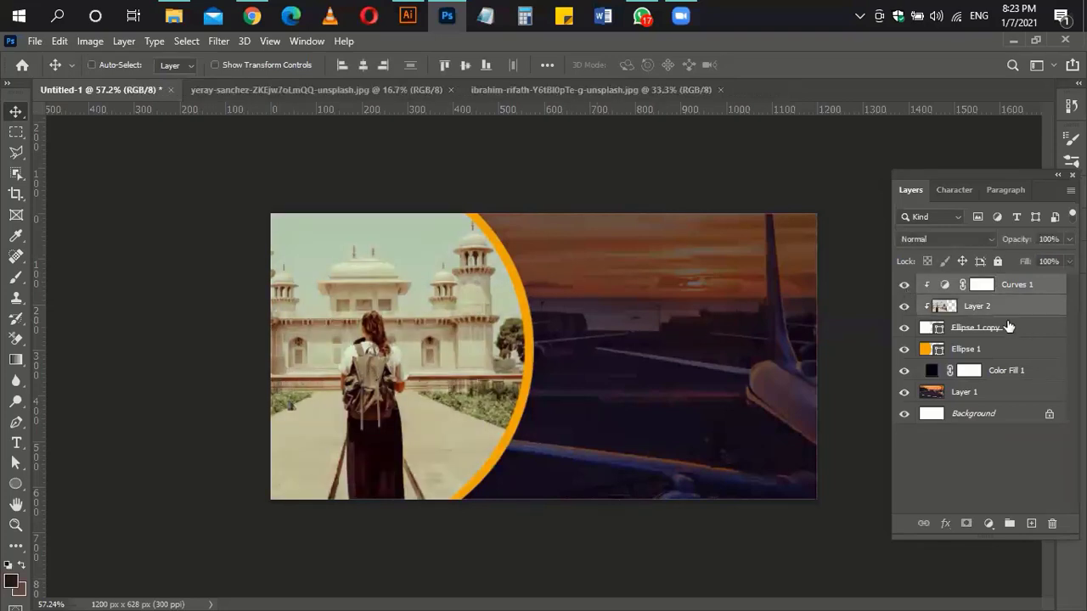
ctrl+click(1009, 327)
ctrl+click(1012, 348)
key(shift+Left)
key(shift+Left)
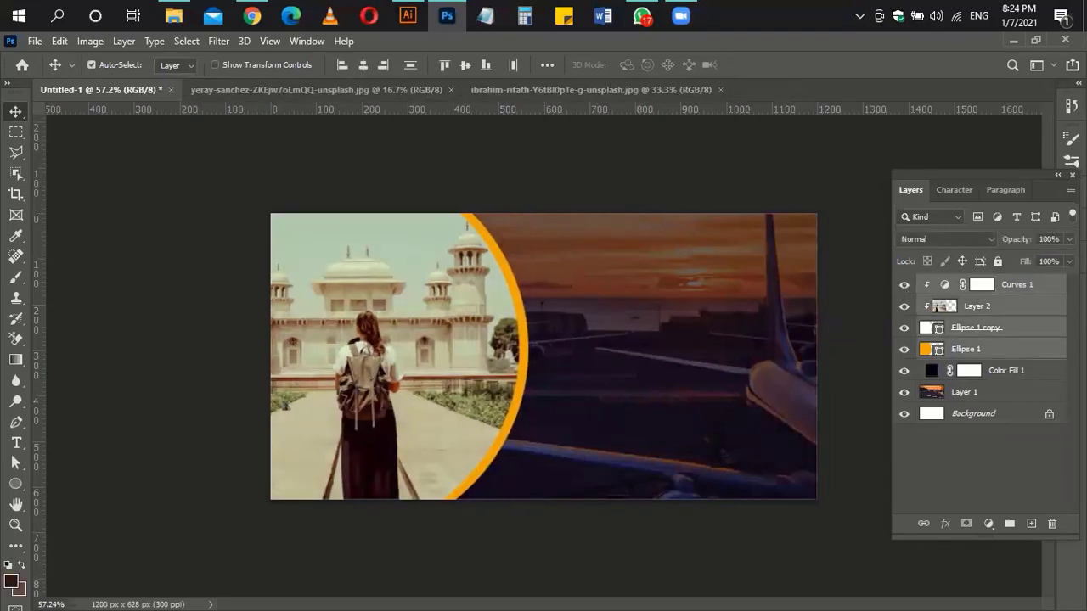
click(550, 436)
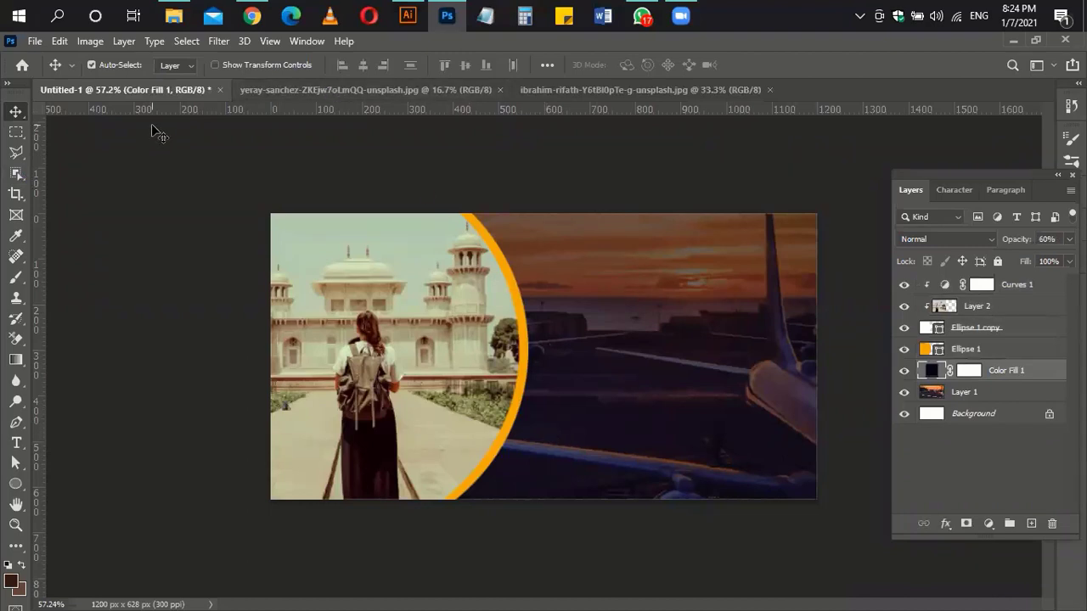
click(15, 483)
Step: Draw a 154 px circle, move its layer to the top, and place it on the curve
drag(590, 299, 625, 320)
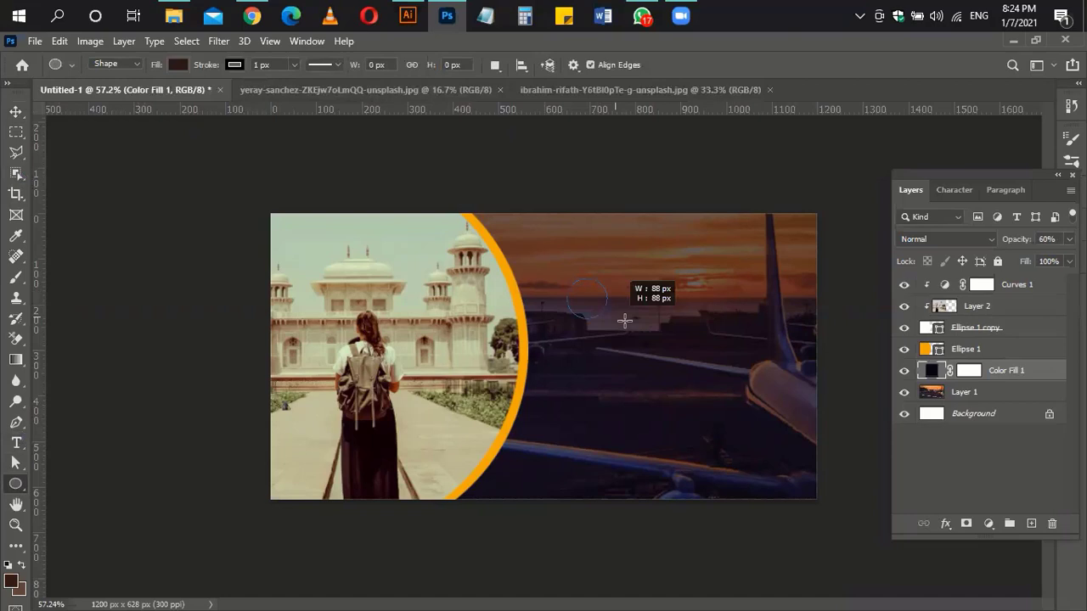
drag(625, 321, 621, 332)
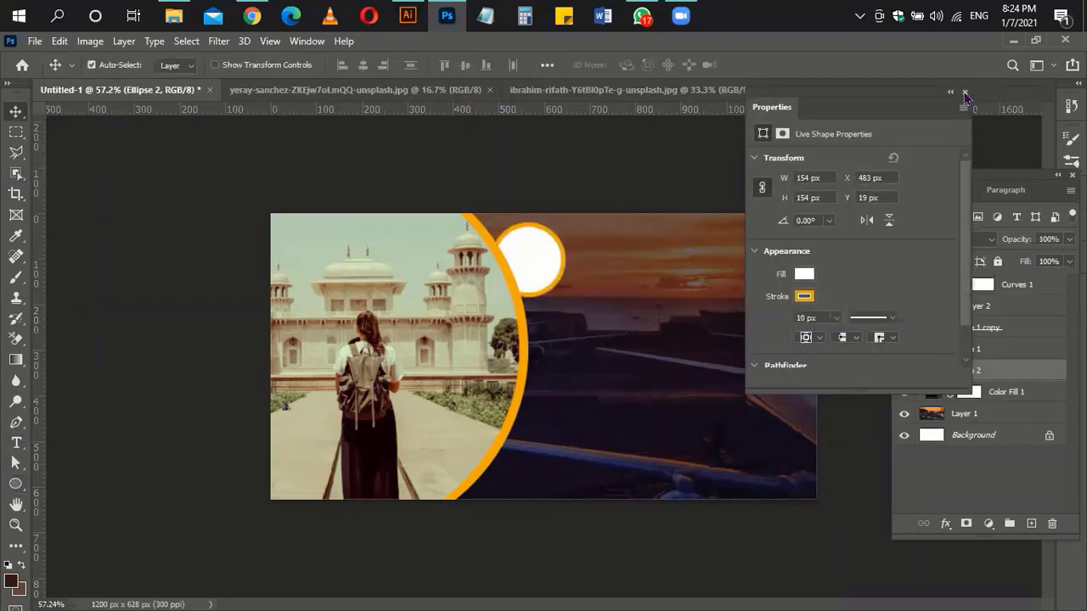
click(964, 92)
drag(1010, 370, 1013, 278)
drag(513, 267, 484, 457)
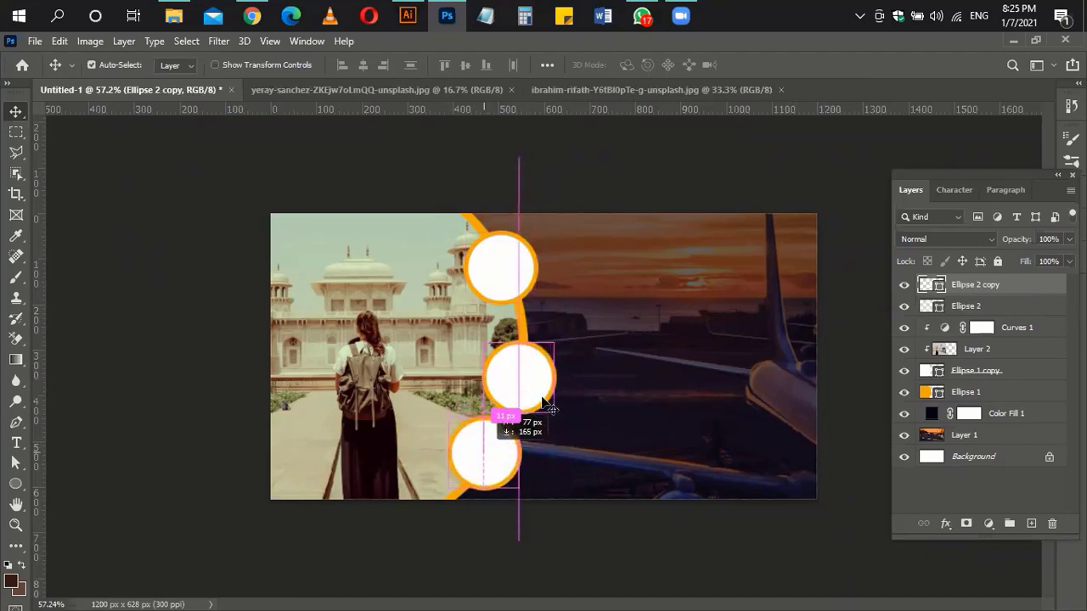
Step: Copy the circle along the curve and distribute the three circles vertically
drag(529, 391, 530, 374)
click(509, 287)
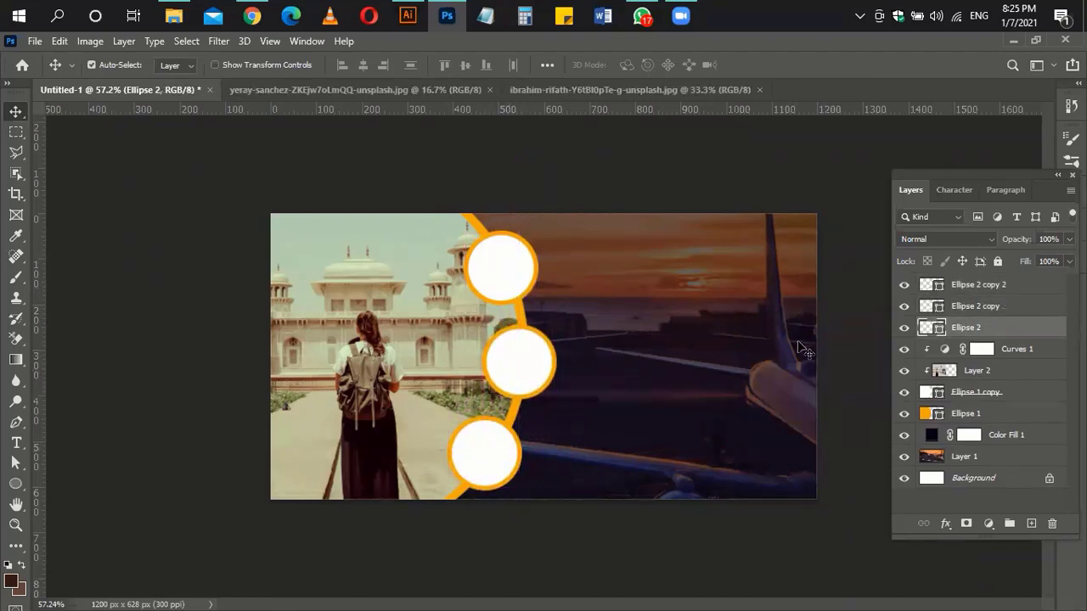
shift+click(540, 363)
shift+click(502, 442)
click(411, 66)
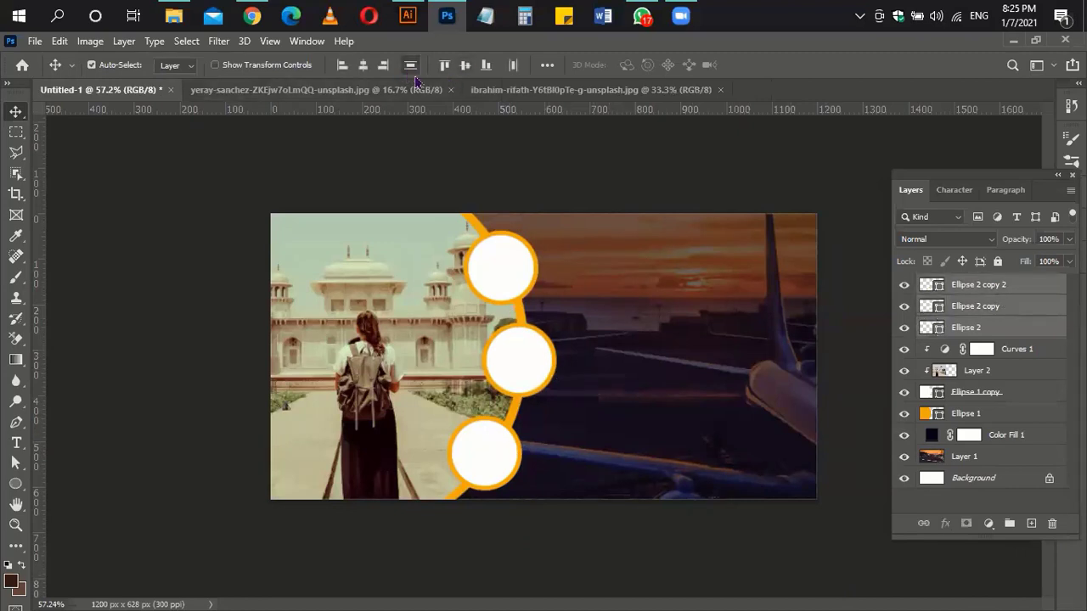
click(741, 434)
Step: Enlarge the middle circle and push the top and bottom circles outward
click(533, 365)
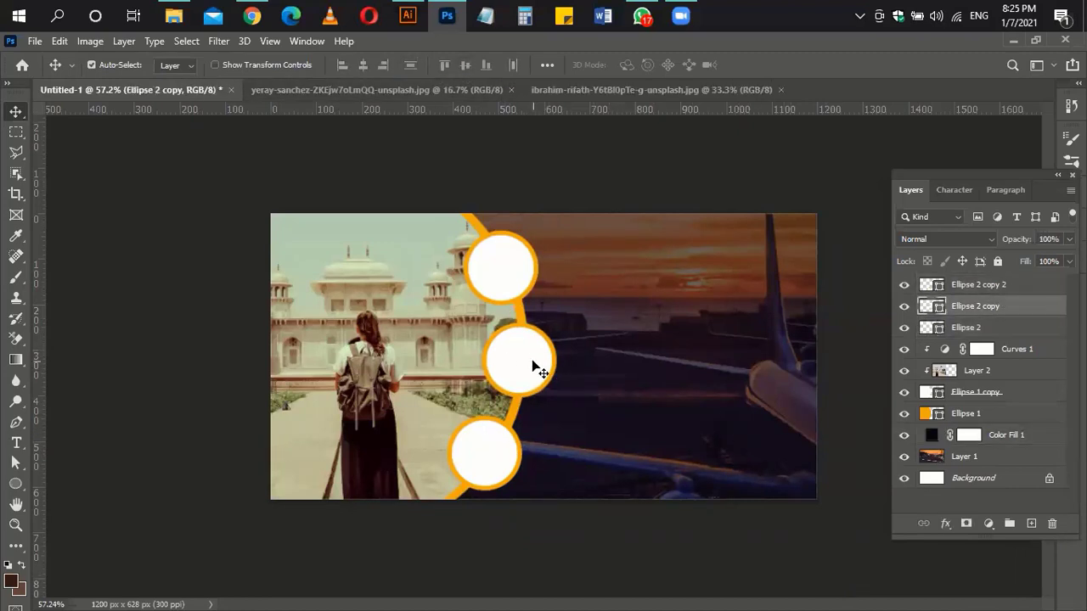
key(ctrl+t)
drag(556, 322, 576, 307)
key(Return)
click(500, 284)
key(Up)
key(Up)
key(Up)
key(Up)
key(Up)
key(Up)
key(Up)
key(Up)
key(Up)
key(Up)
key(Up)
key(Up)
key(Up)
key(Up)
key(Up)
key(Up)
key(Up)
key(Up)
key(Up)
key(Up)
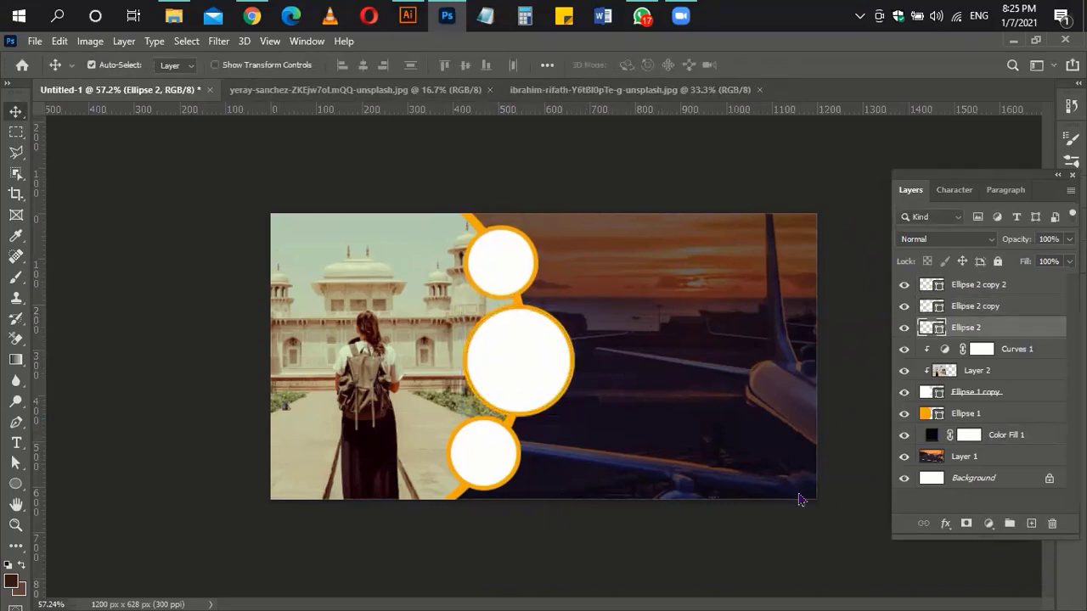
key(alt+bracketright)
key(Down)
key(Down)
key(Down)
key(Down)
key(Down)
key(Down)
key(Down)
key(Down)
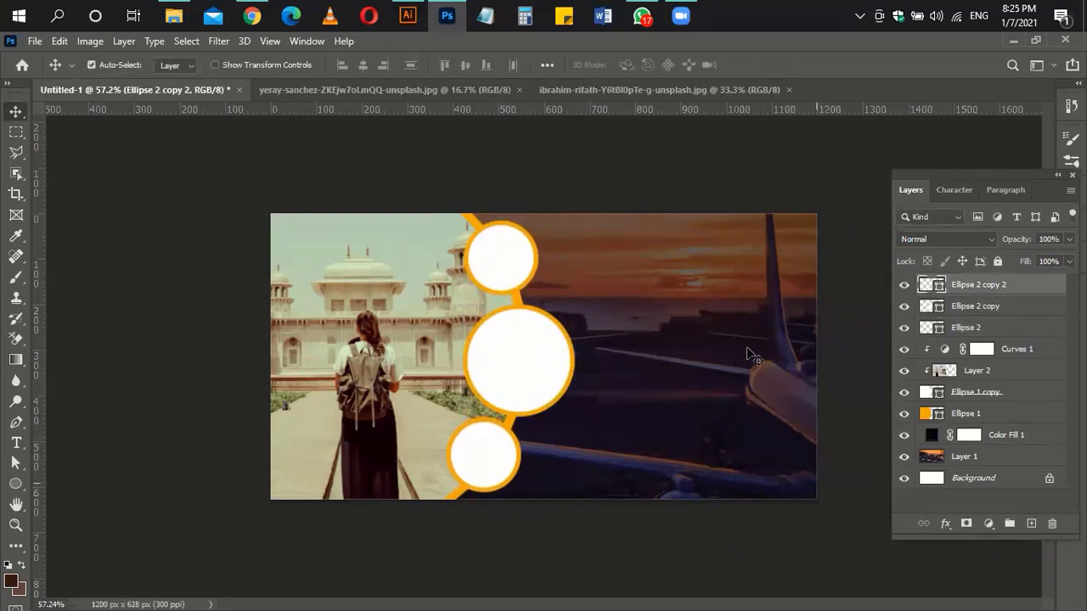
Step: Redistribute the three circles evenly down the curved edge
shift+click(534, 356)
shift+click(503, 276)
click(409, 67)
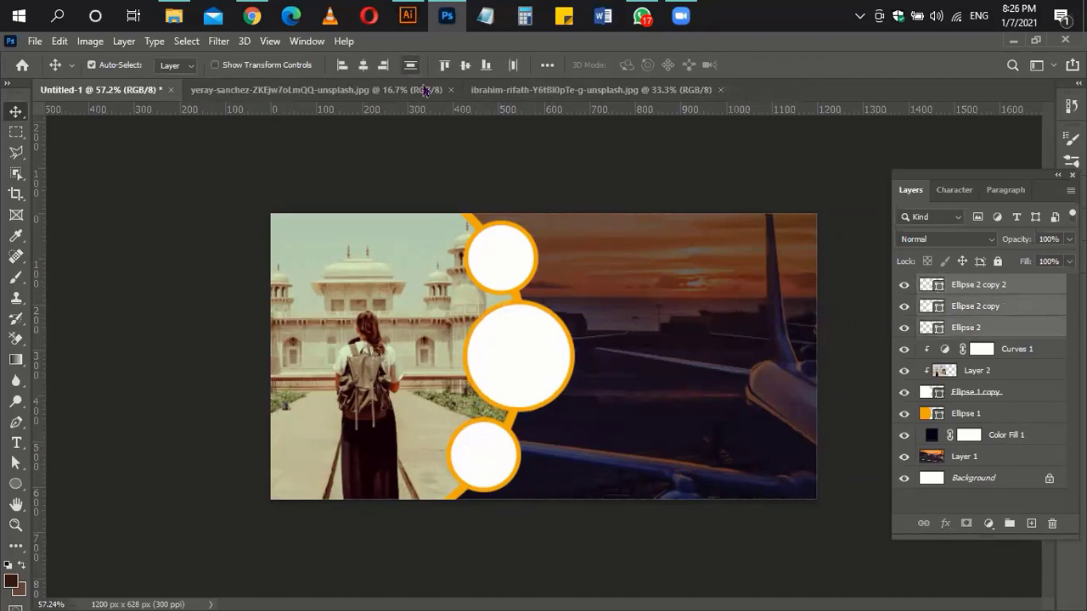
click(656, 305)
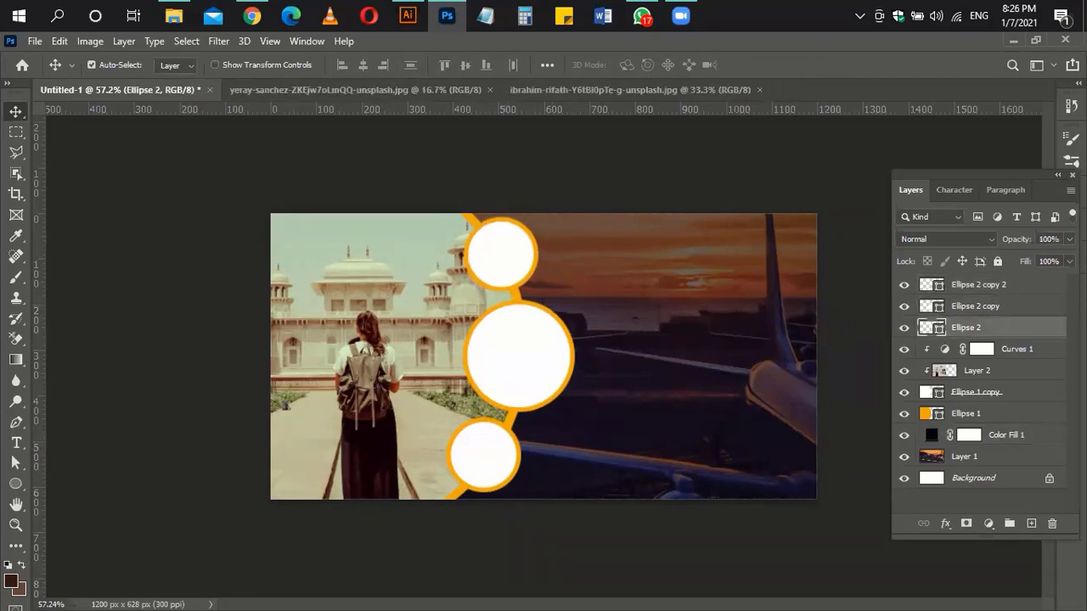
click(697, 473)
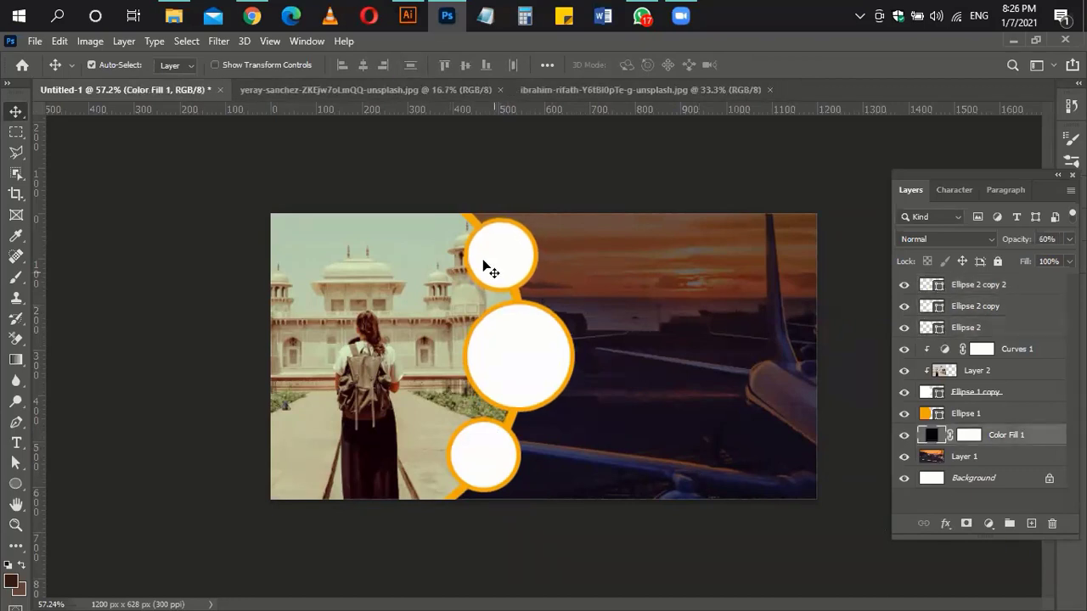
click(251, 15)
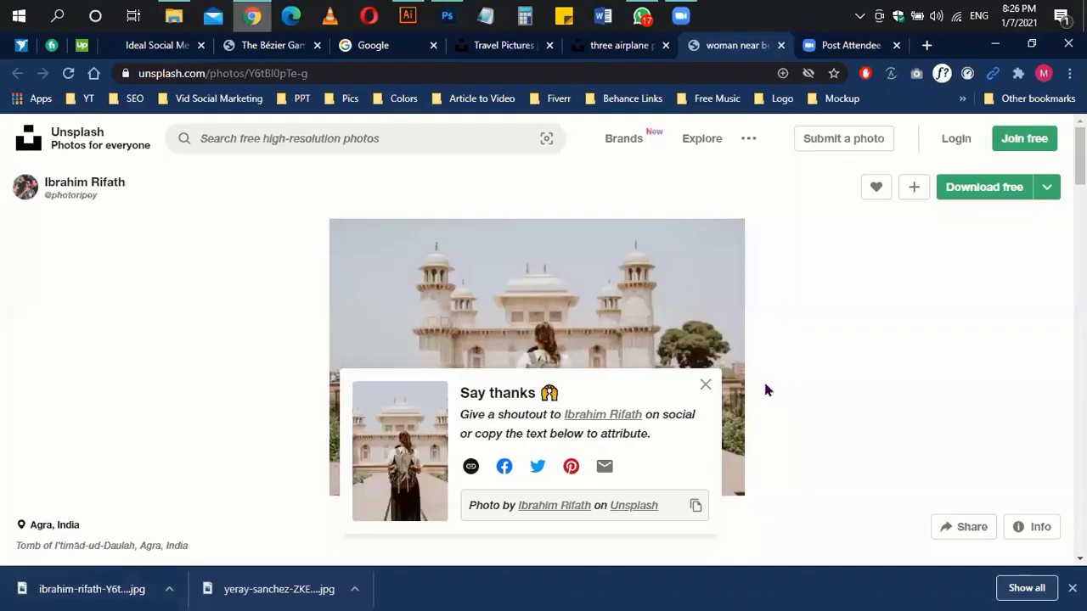
Step: Browse the Unsplash travel photo results and close two old photo tabs
click(503, 46)
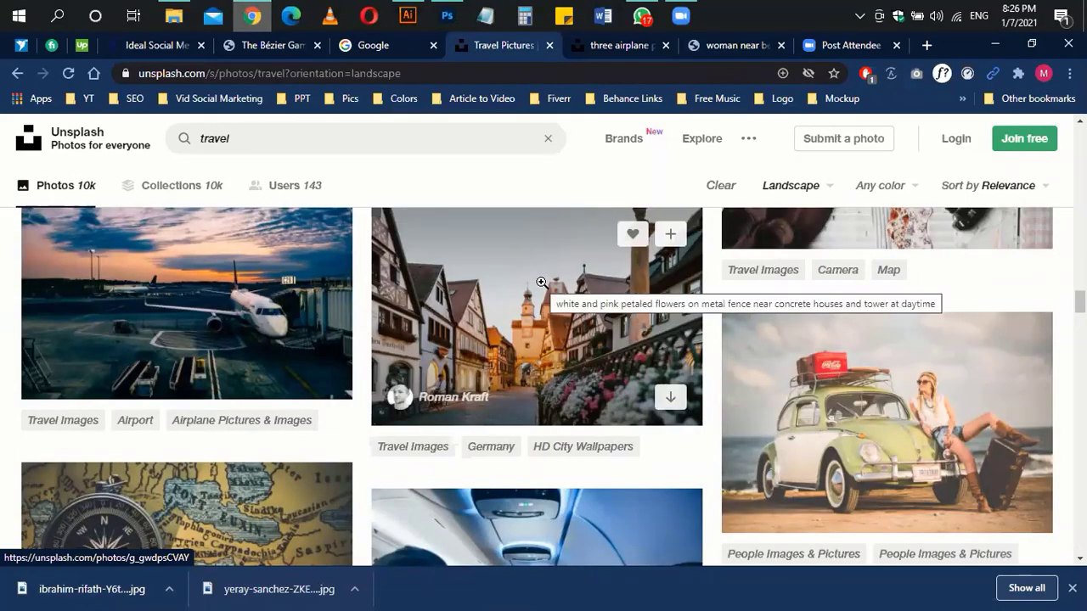
scroll(538, 393, down, 2)
scroll(536, 393, down, 5)
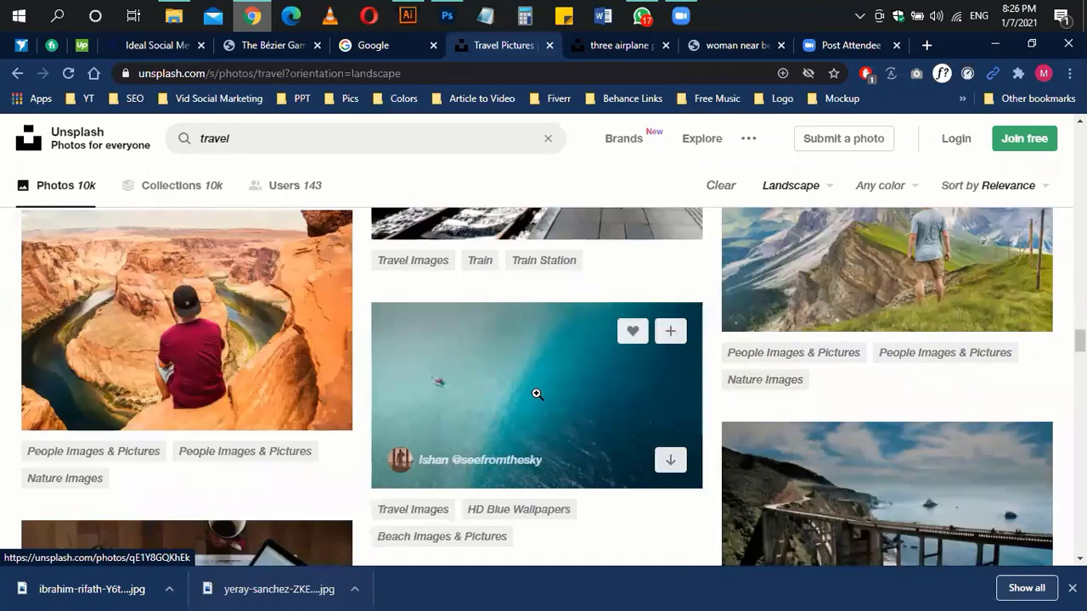
scroll(537, 393, down, 10)
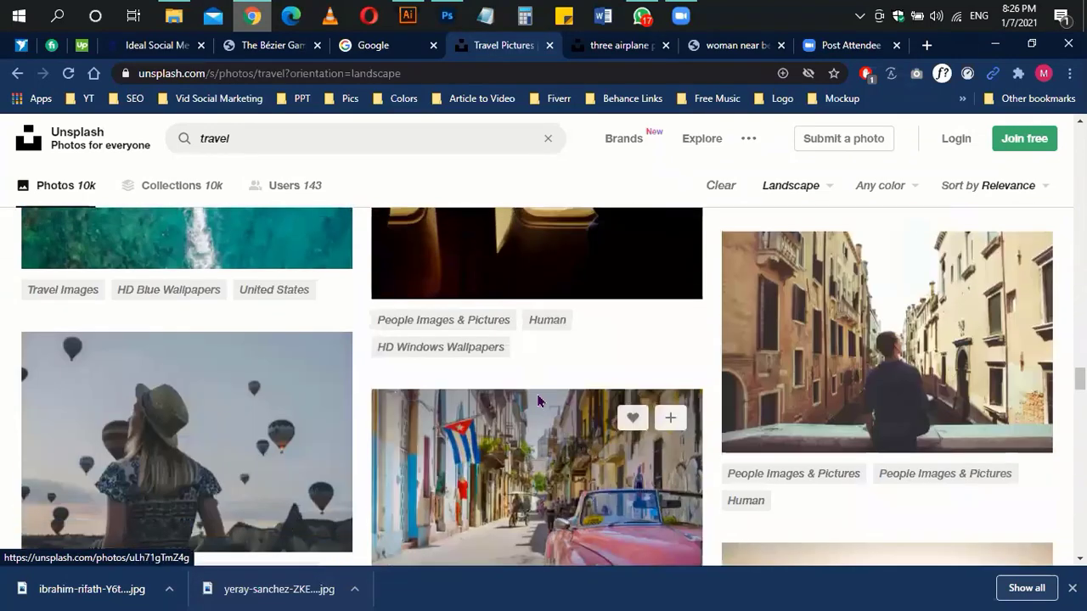
scroll(539, 399, up, 3)
scroll(536, 395, down, 10)
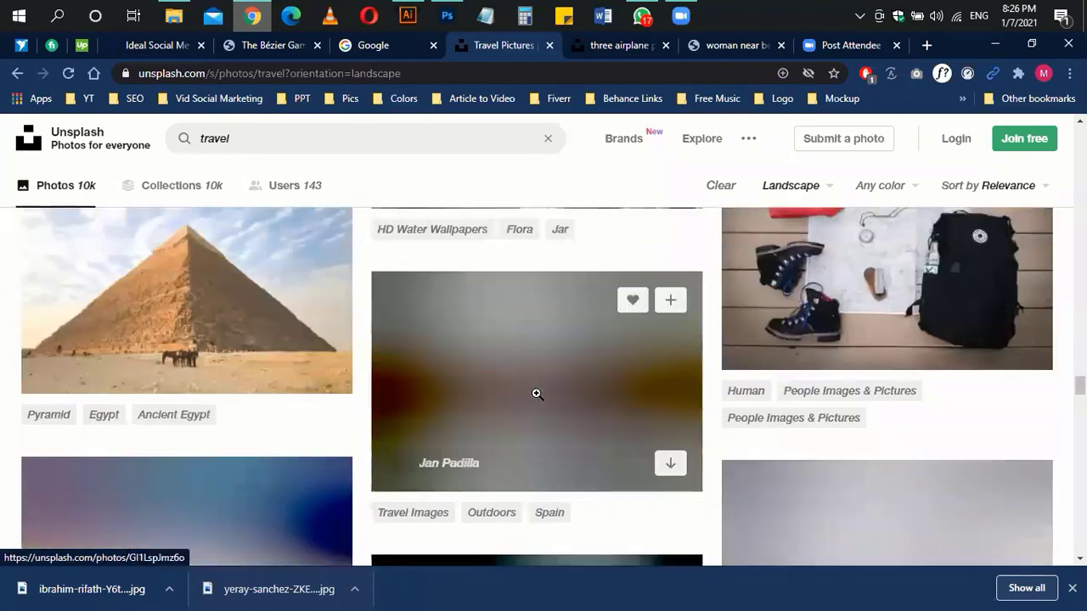
scroll(536, 393, down, 2)
scroll(537, 392, up, 2)
scroll(537, 392, down, 3)
scroll(539, 398, up, 1)
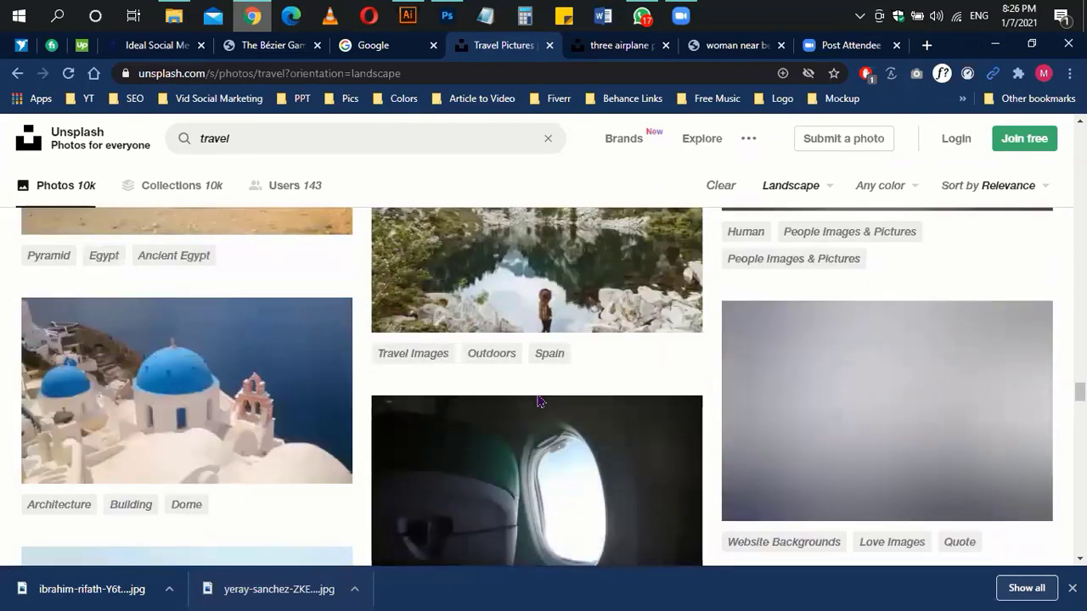
scroll(537, 399, down, 6)
scroll(225, 370, up, 2)
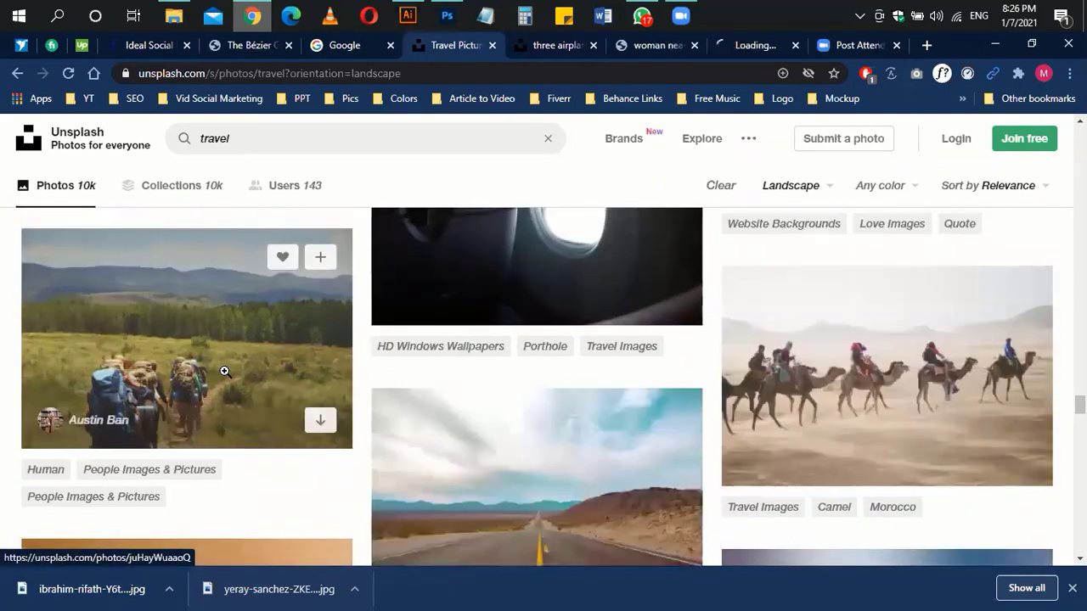
scroll(225, 371, down, 5)
click(592, 45)
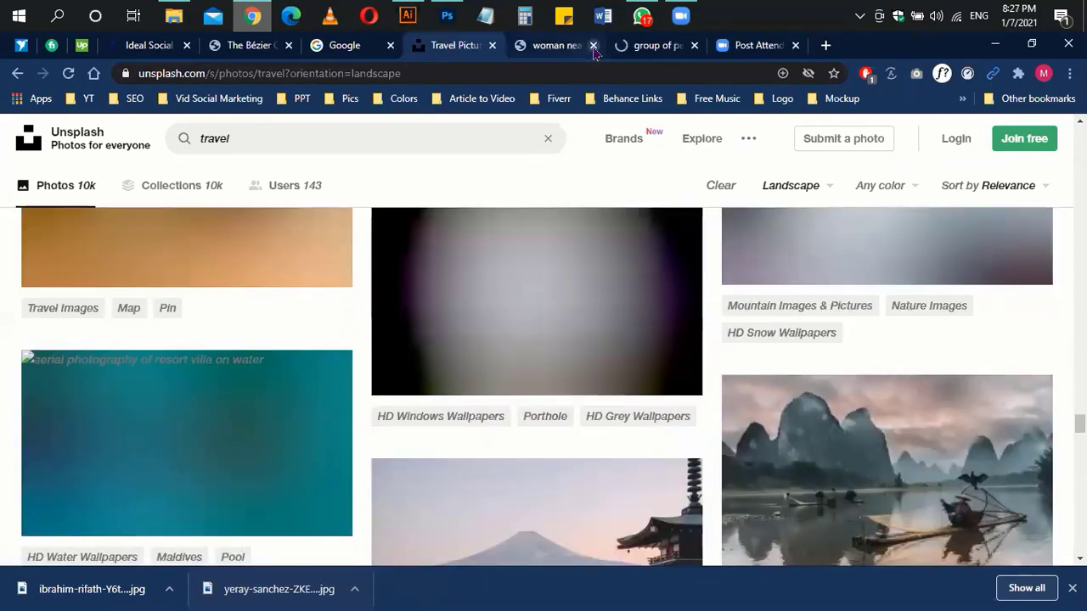
click(593, 46)
scroll(617, 460, down, 6)
scroll(617, 461, up, 1)
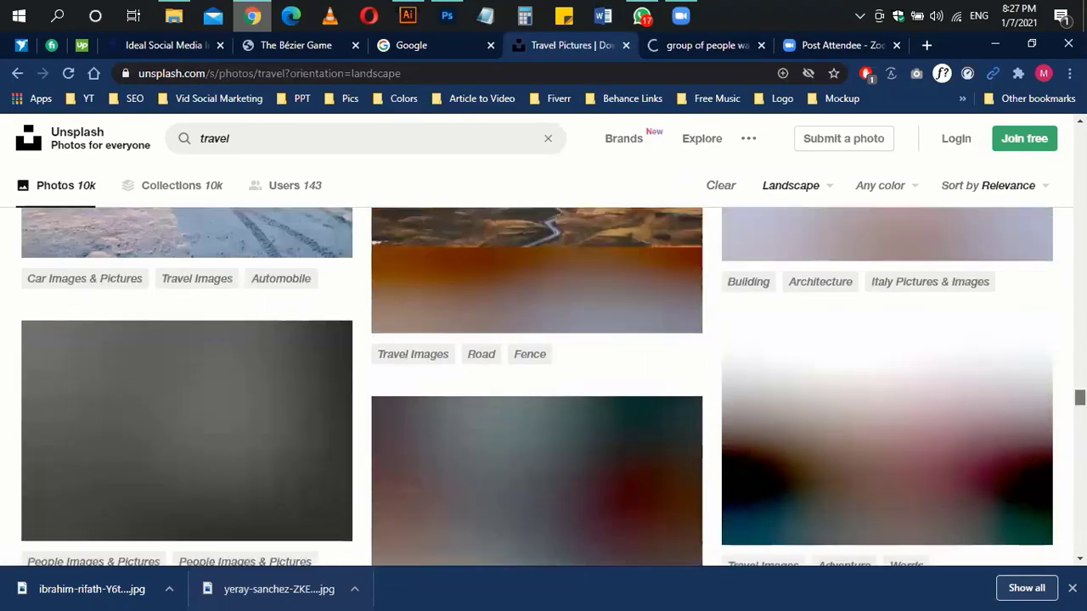
scroll(817, 195, up, 10)
Step: Show photos of any orientation and open the balloon and backpacker photos in new tabs
click(790, 185)
click(760, 222)
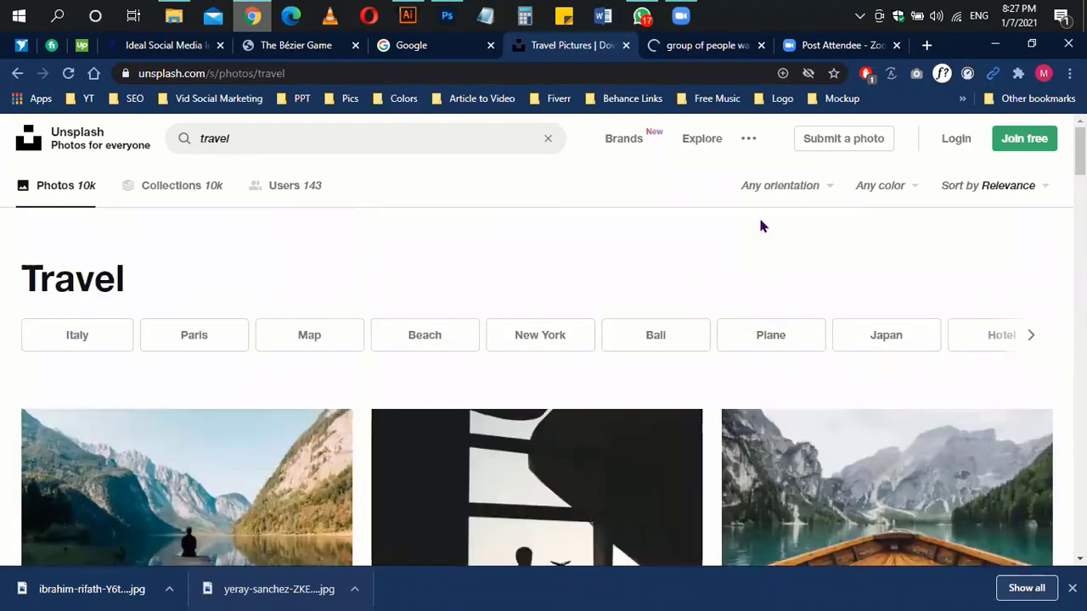
scroll(760, 226, down, 8)
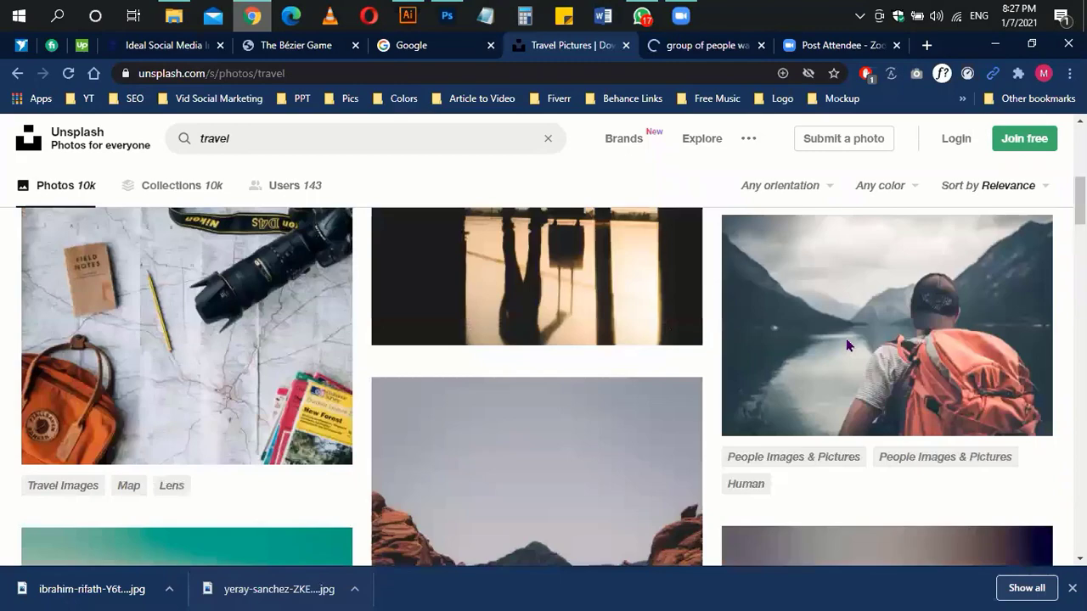
click(847, 340)
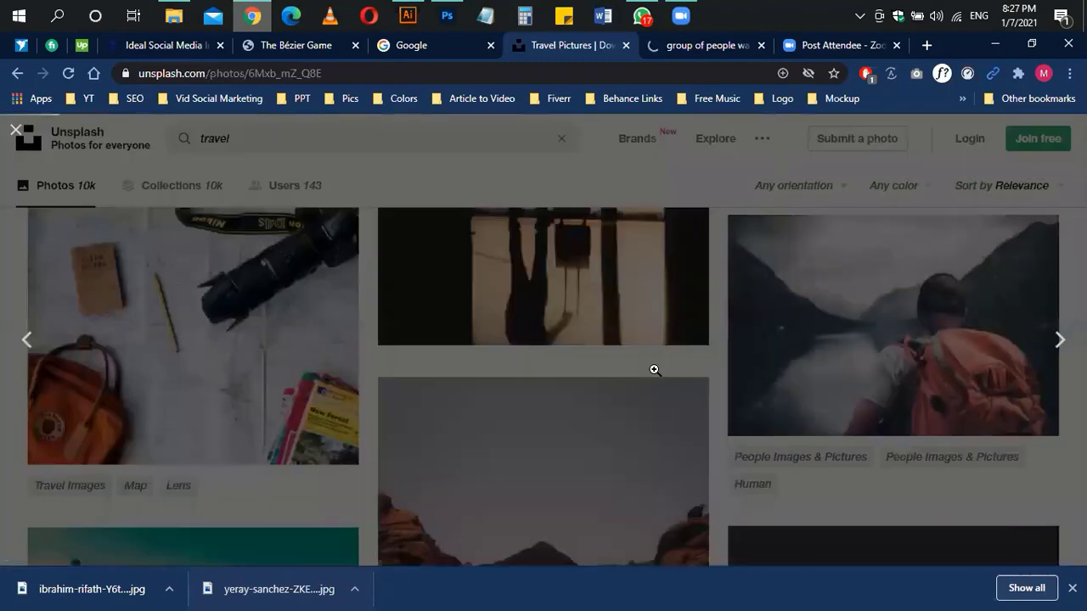
scroll(654, 370, down, 8)
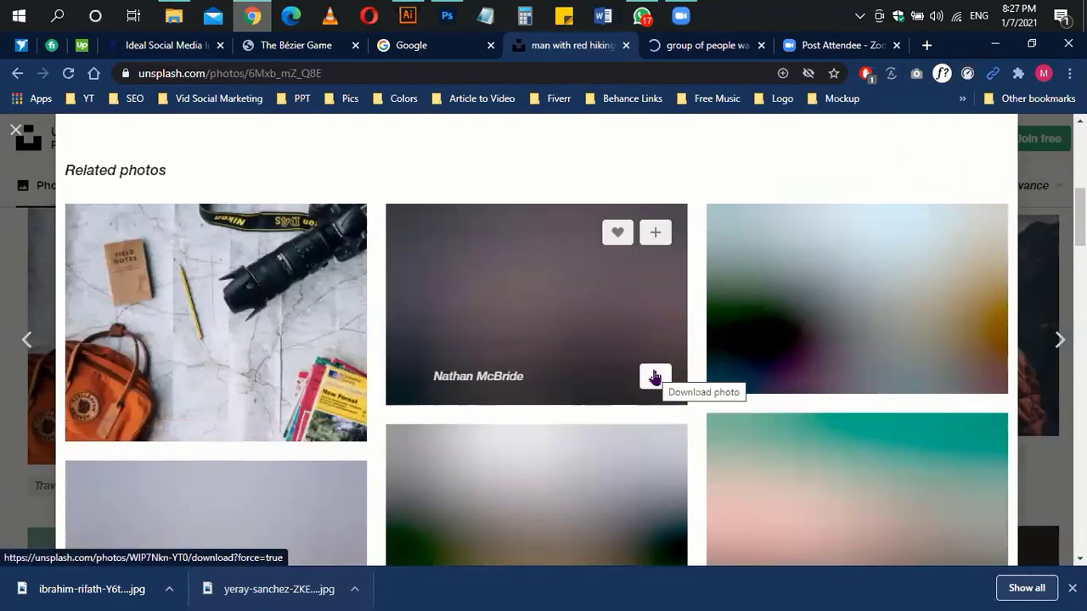
scroll(654, 377, down, 2)
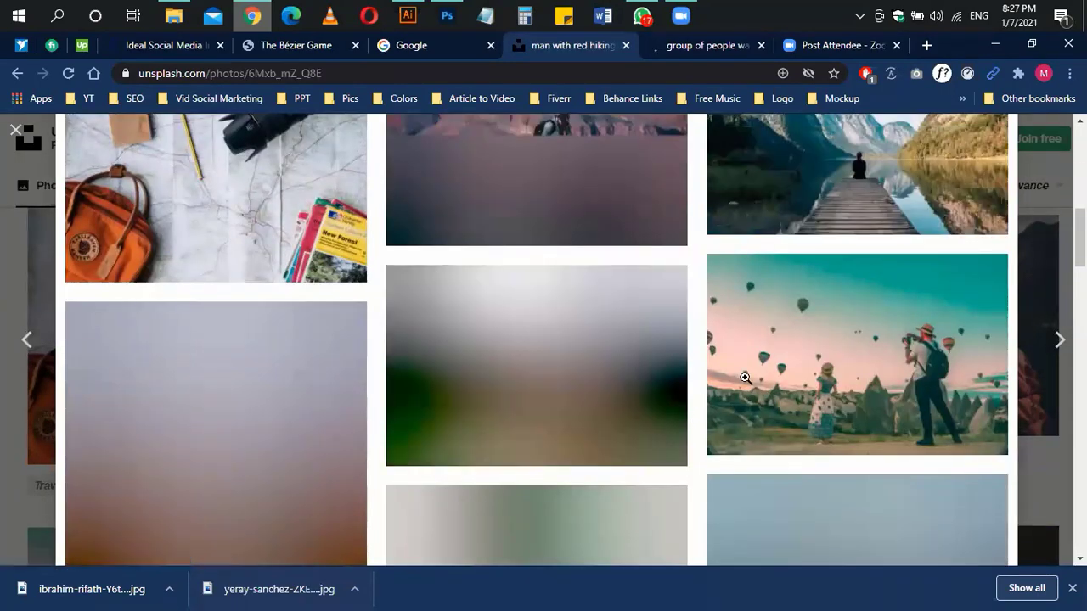
scroll(751, 408, down, 4)
middle_click(754, 428)
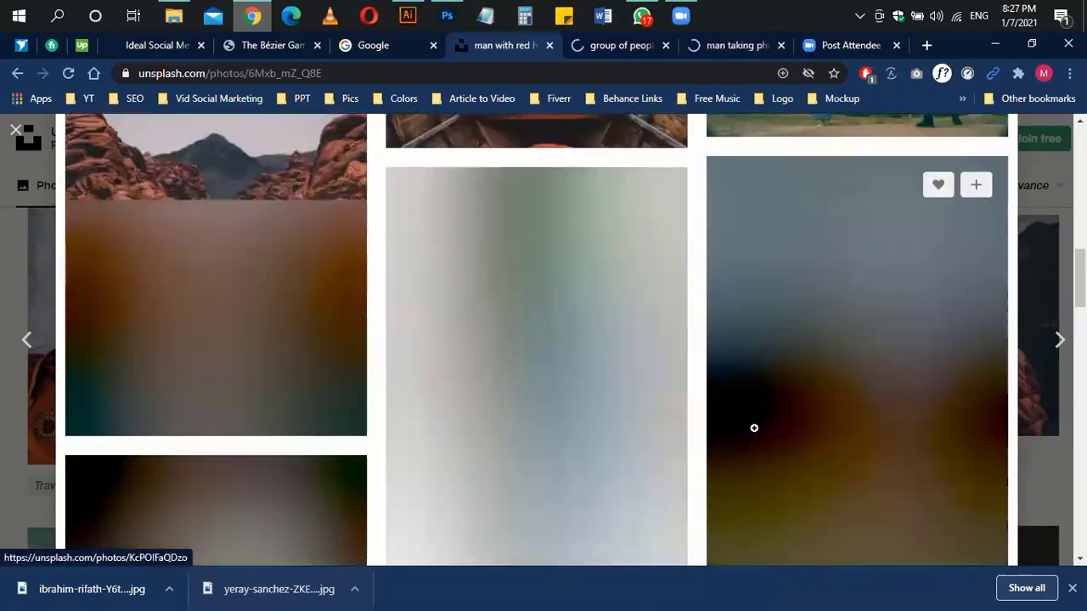
scroll(754, 428, down, 5)
scroll(754, 427, down, 10)
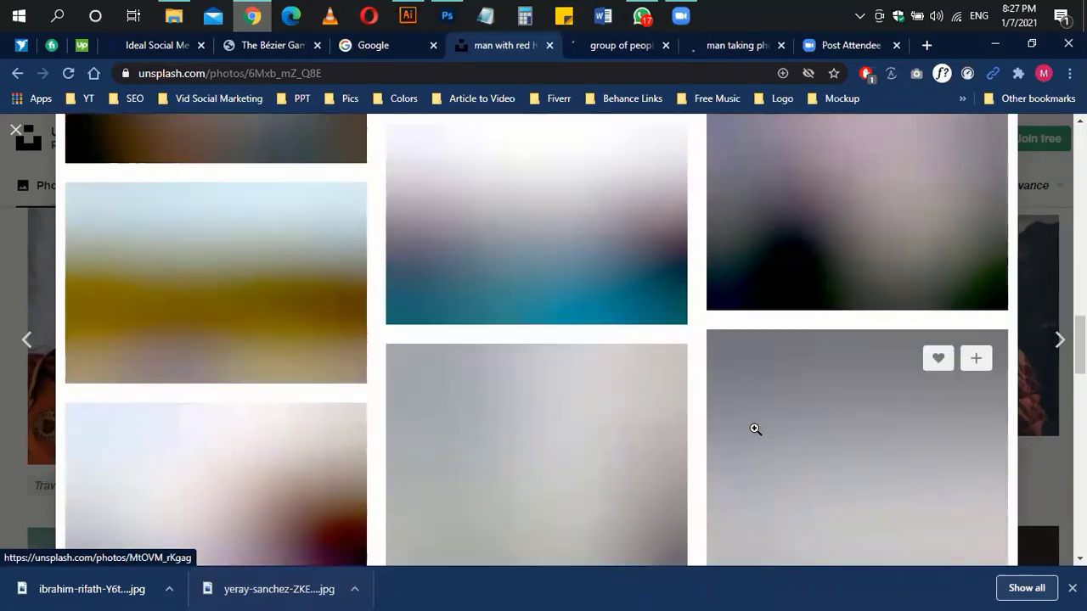
scroll(780, 378, down, 9)
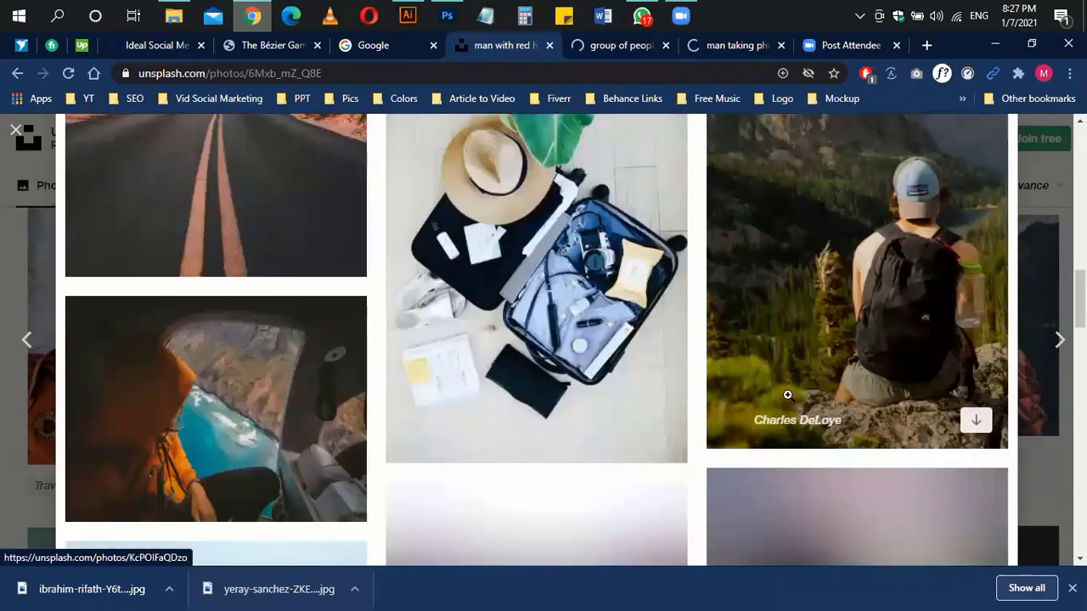
scroll(788, 396, up, 7)
middle_click(797, 296)
Step: Download the backpacker, balloon and mountain photos in Large size
click(552, 45)
click(1047, 186)
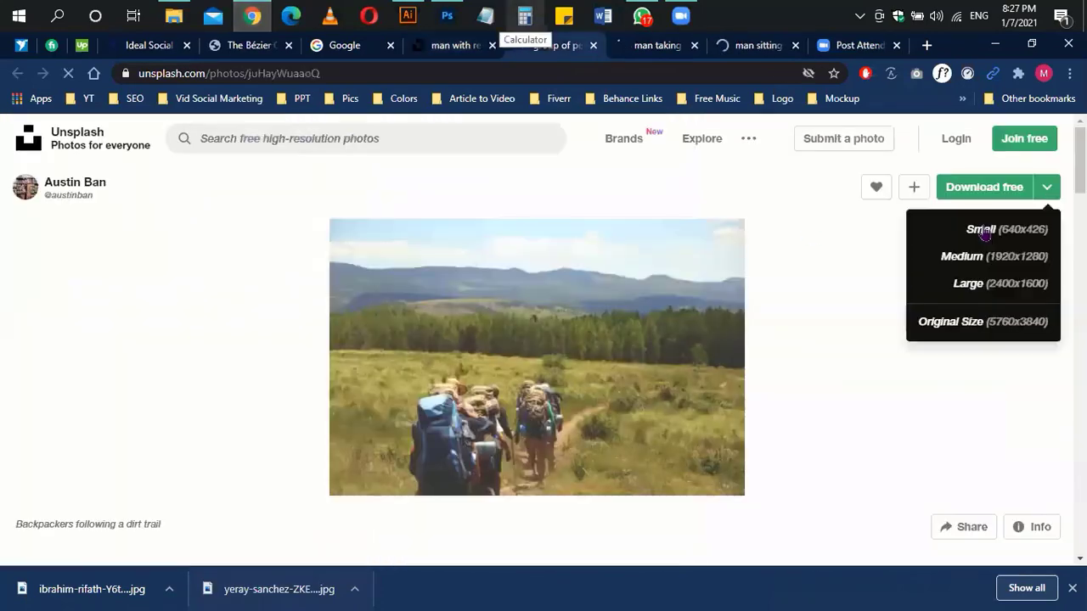
click(962, 281)
key(ctrl+Tab)
click(1047, 188)
click(968, 283)
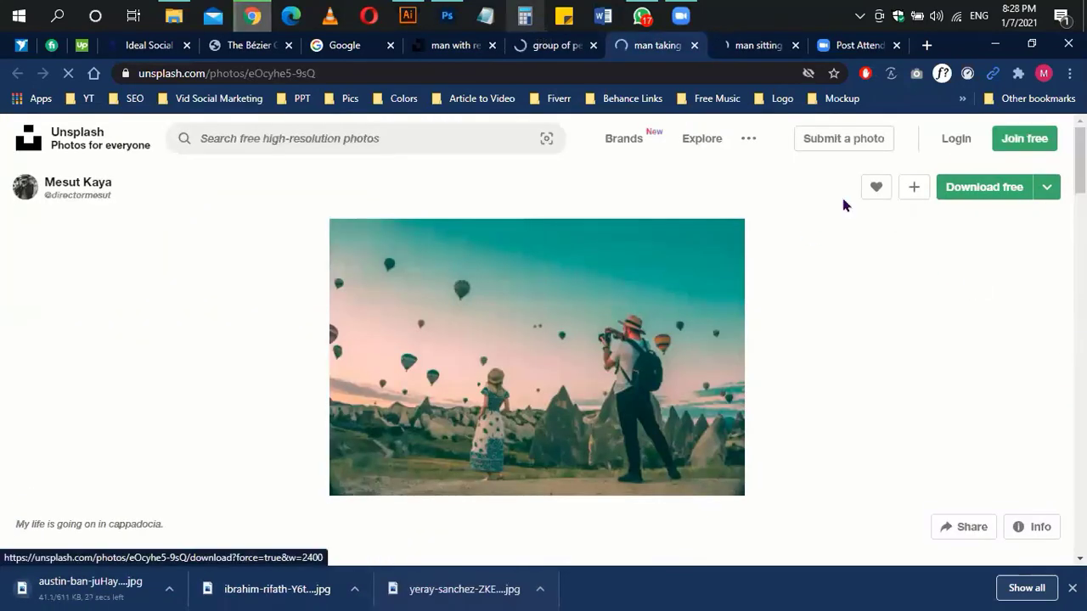
key(ctrl+Tab)
click(1047, 187)
click(964, 289)
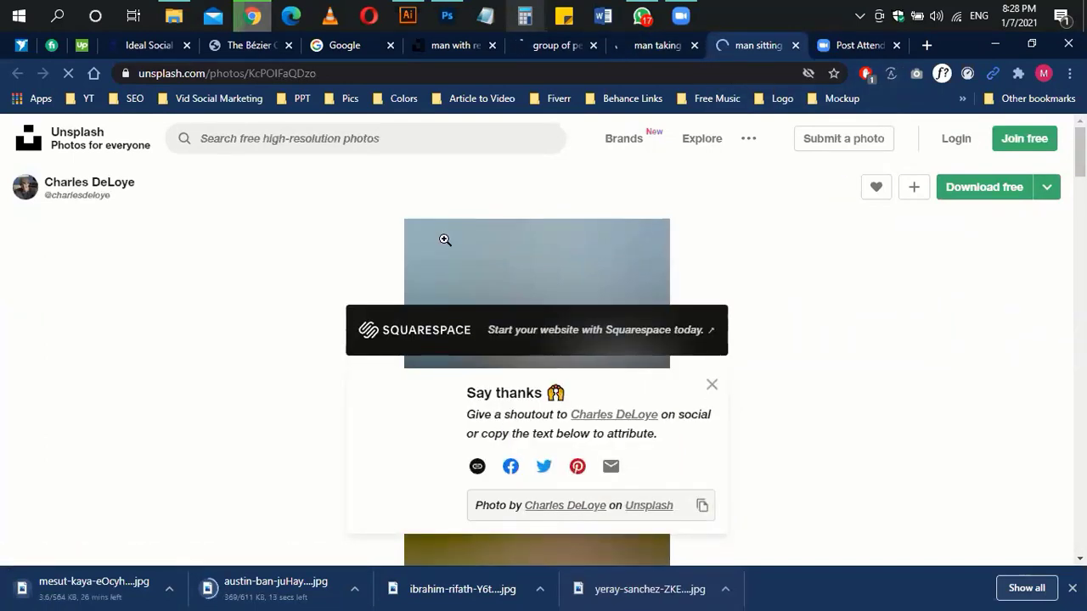
Step: Open the downloaded backpacker photo in Photoshop
key(ctrl+shift+Tab)
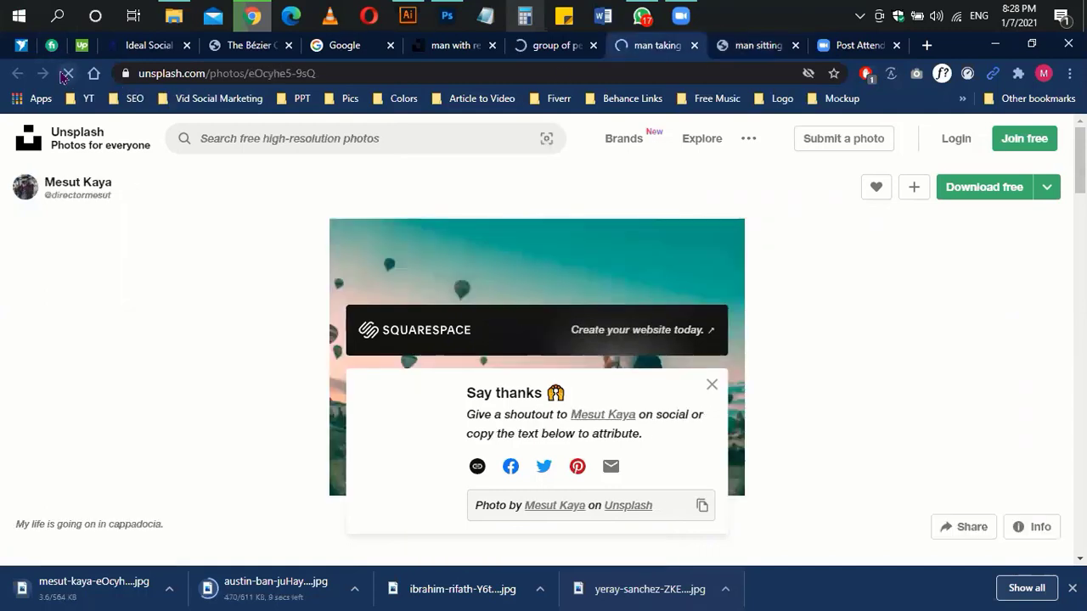
key(ctrl+Tab)
key(ctrl+Tab)
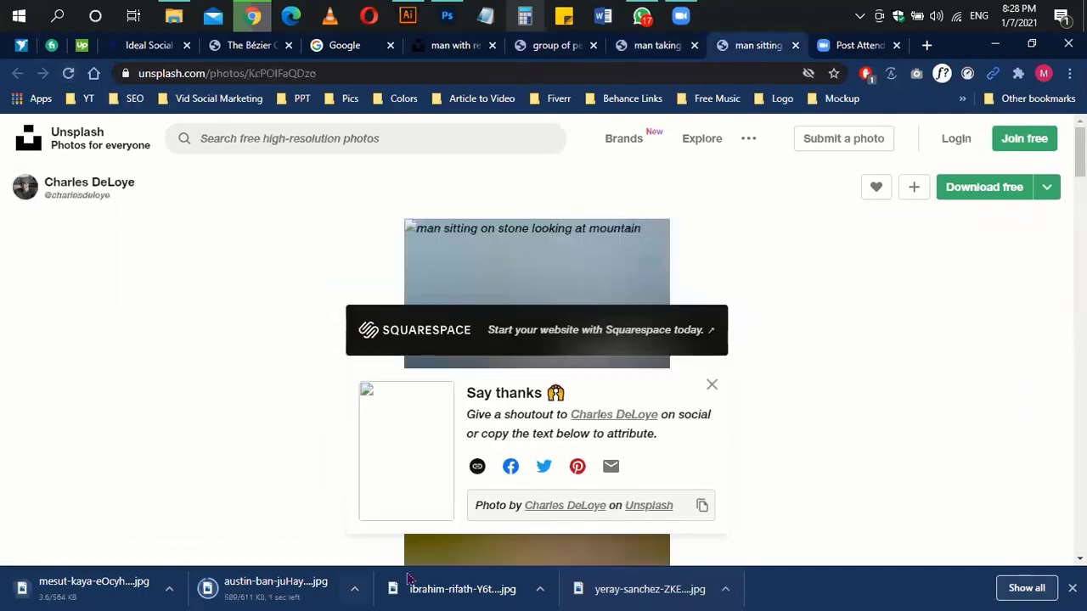
drag(276, 592, 807, 70)
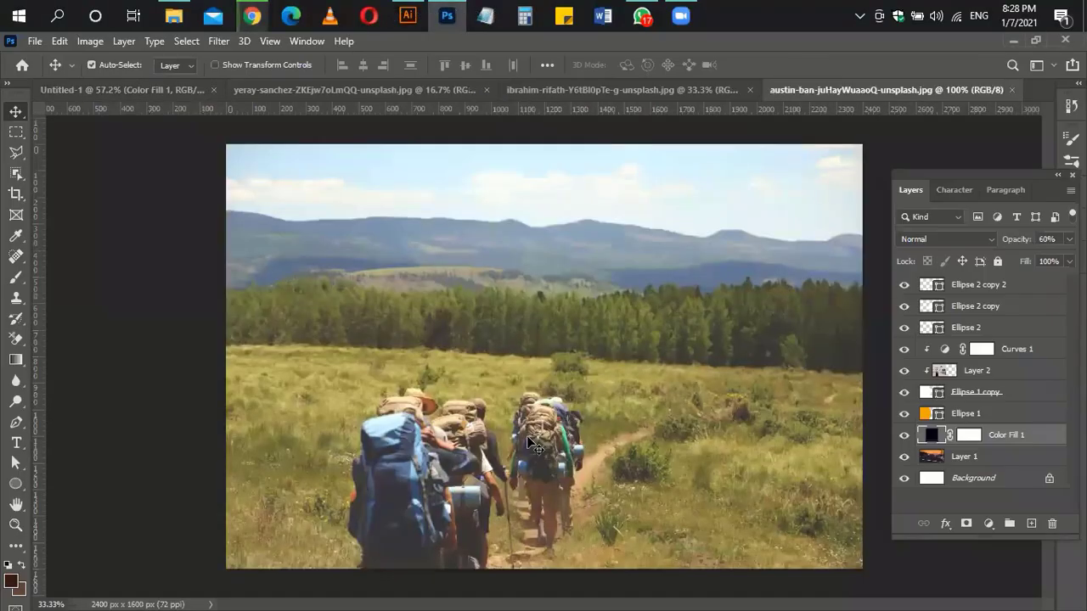
Step: Paste the backpacker photo into the banner and scale it over the middle circle
key(ctrl+a)
key(ctrl+c)
key(ctrl+Tab)
click(512, 347)
key(ctrl+v)
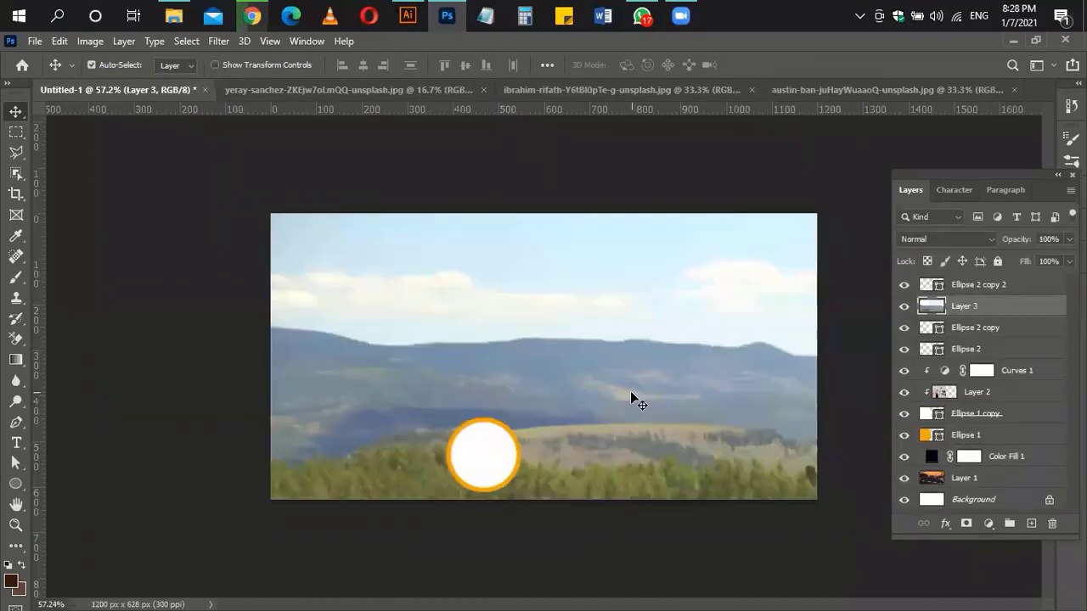
key(ctrl+t)
drag(268, 213, 662, 456)
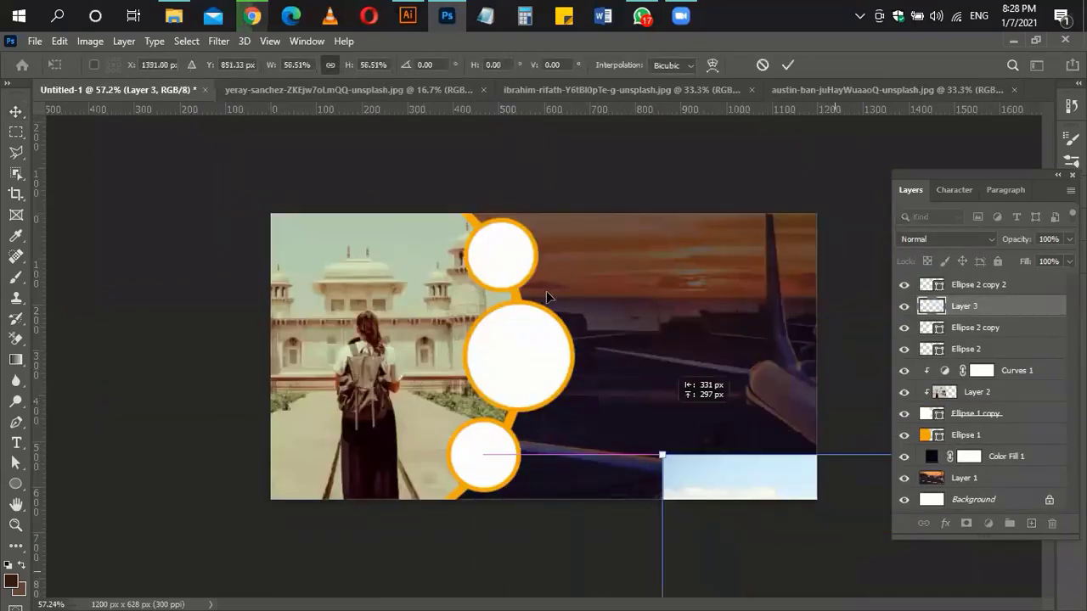
drag(546, 290, 522, 346)
drag(629, 406, 553, 326)
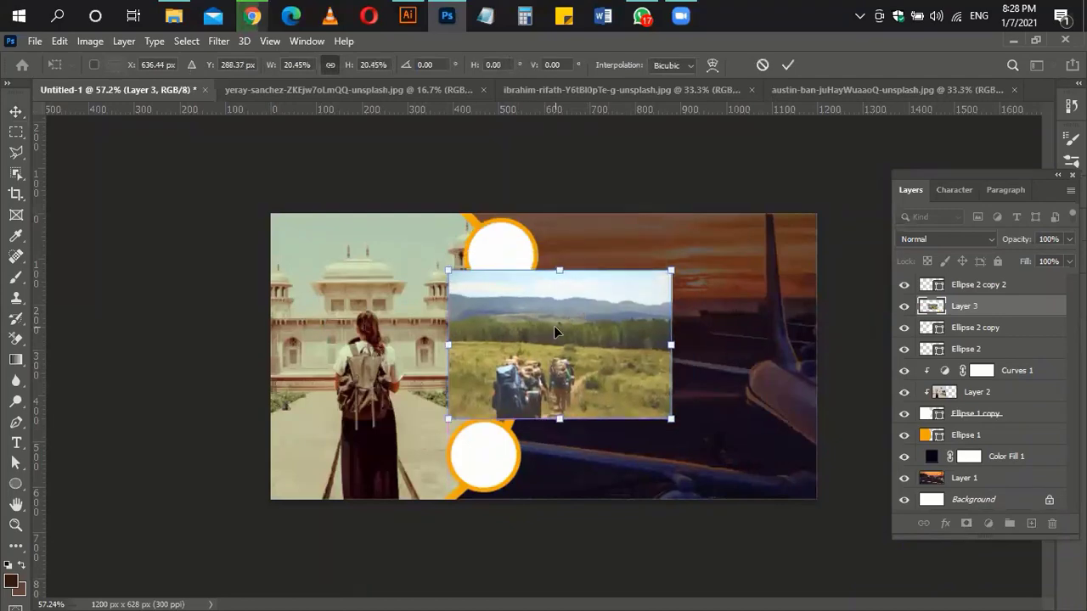
key(Return)
Step: Clip the backpacker photo into the middle circle and refit it inside
scroll(548, 340, up, 3)
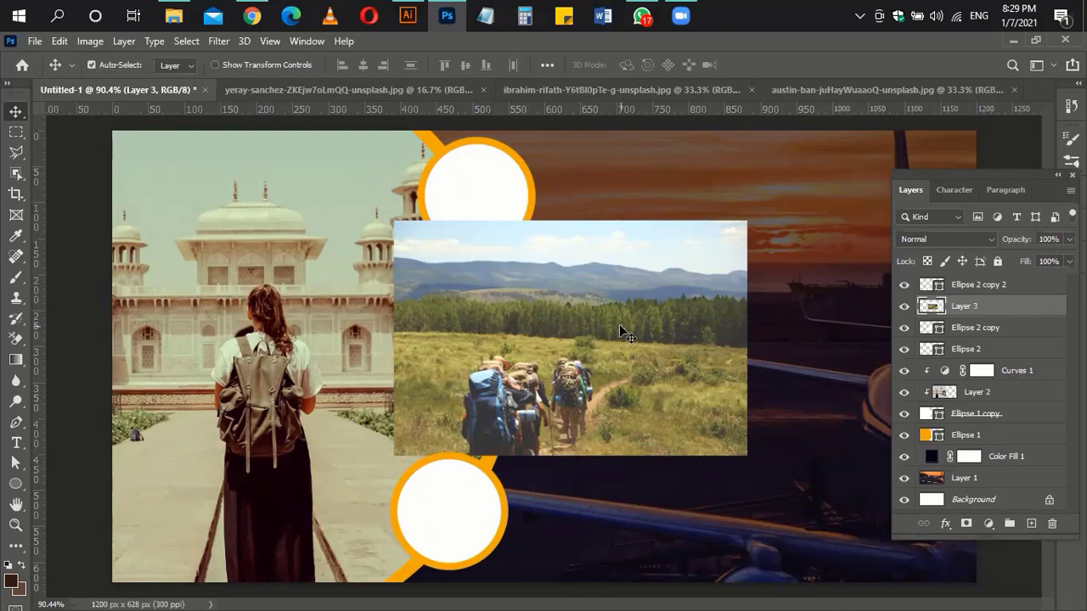
key(ctrl+alt+g)
drag(511, 341, 471, 316)
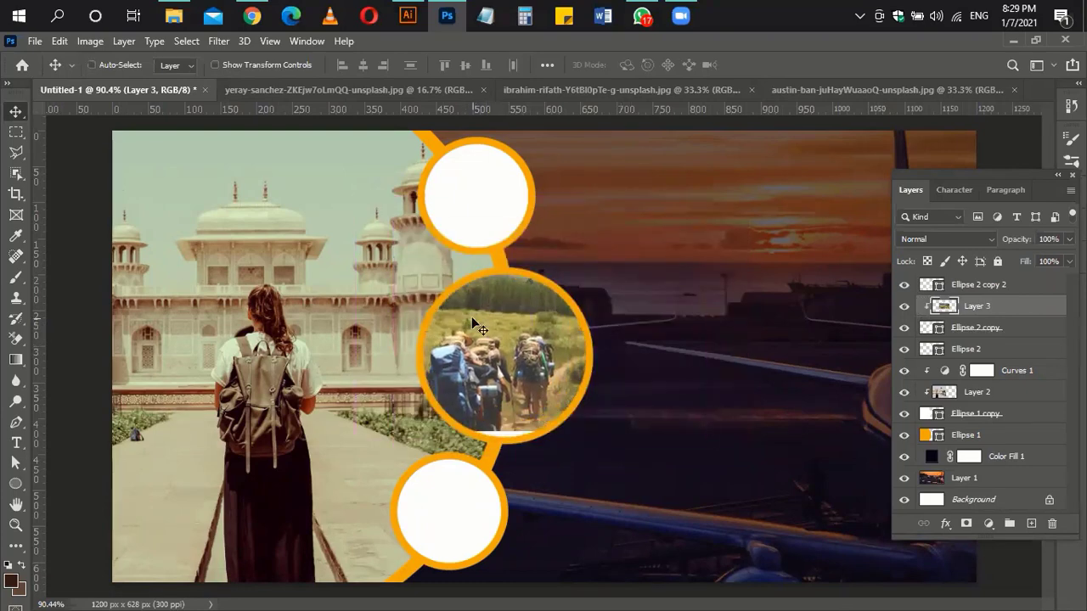
key(ctrl+t)
drag(708, 196, 640, 271)
drag(551, 339, 580, 340)
key(Return)
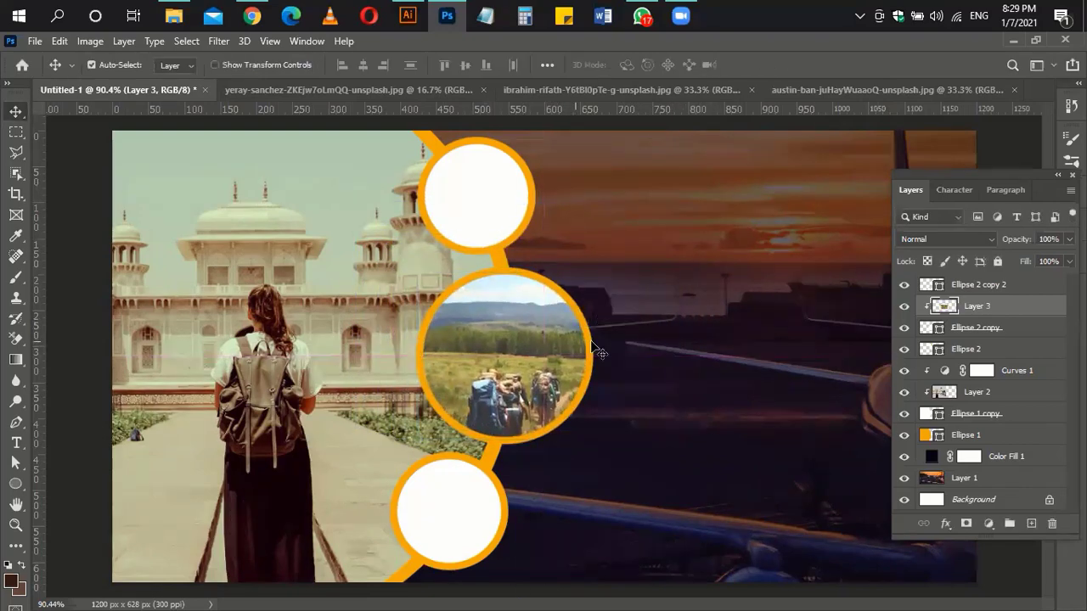
Step: Deepen the backpacker photo's shadows with Levels black point 21
key(ctrl+l)
drag(680, 437, 697, 439)
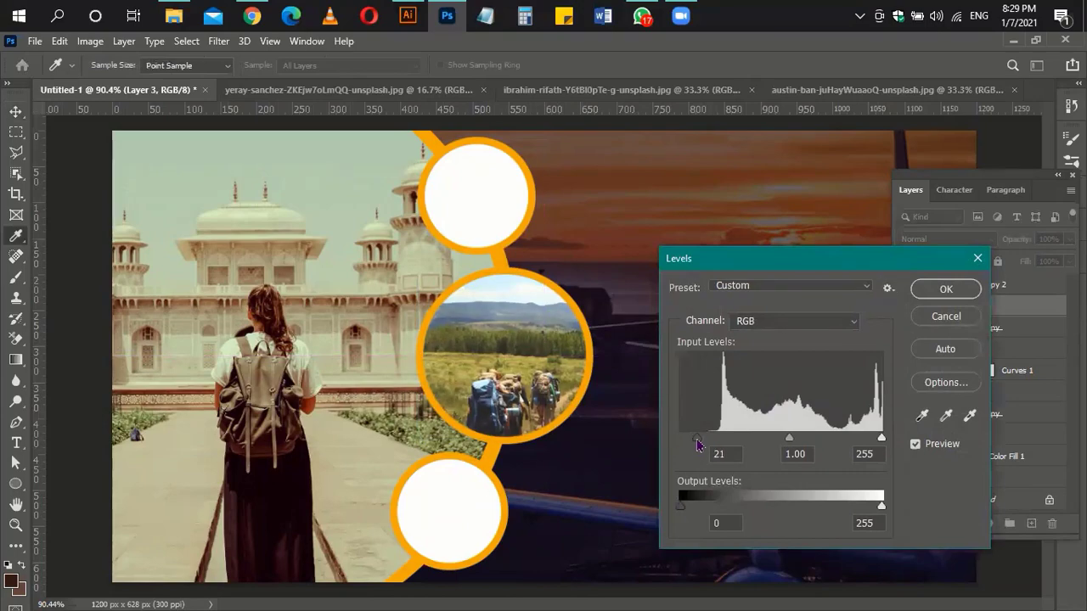
click(945, 290)
Step: Open the downloaded balloon photo in Photoshop and close the yeray-sanchez document
click(497, 202)
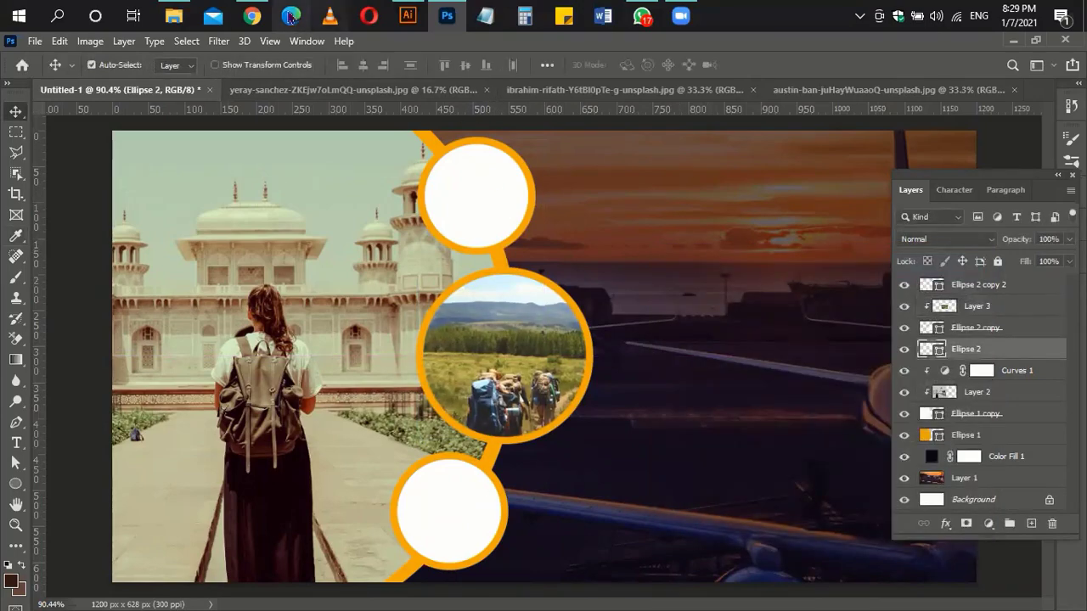
click(251, 16)
drag(120, 589, 382, 50)
click(362, 89)
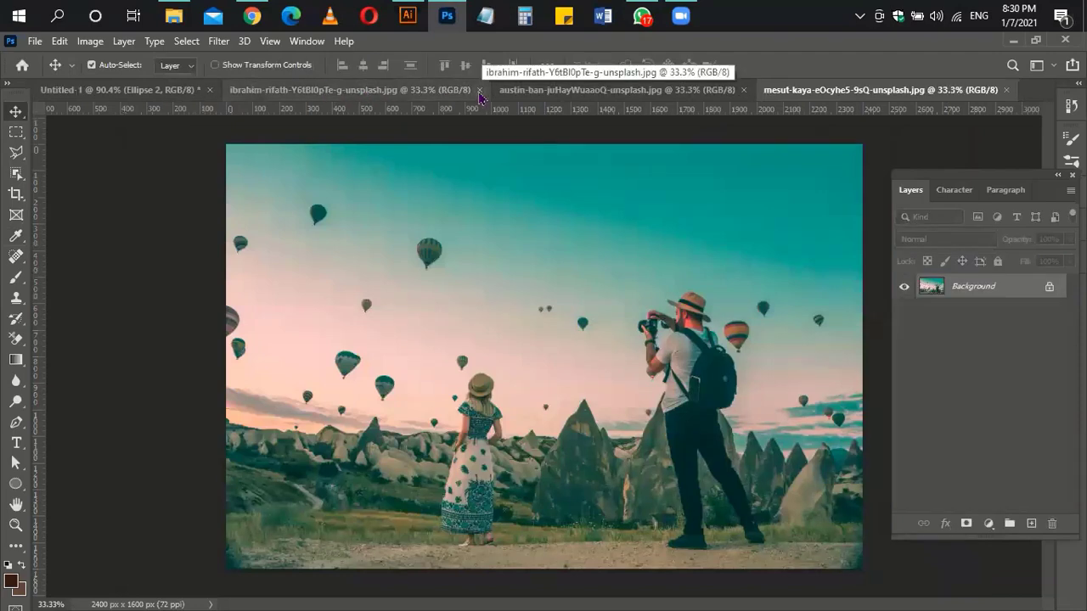
Step: Close the ibrahim and austin-ban documents and paste the balloon photo into the banner
click(478, 89)
click(481, 90)
key(ctrl+a)
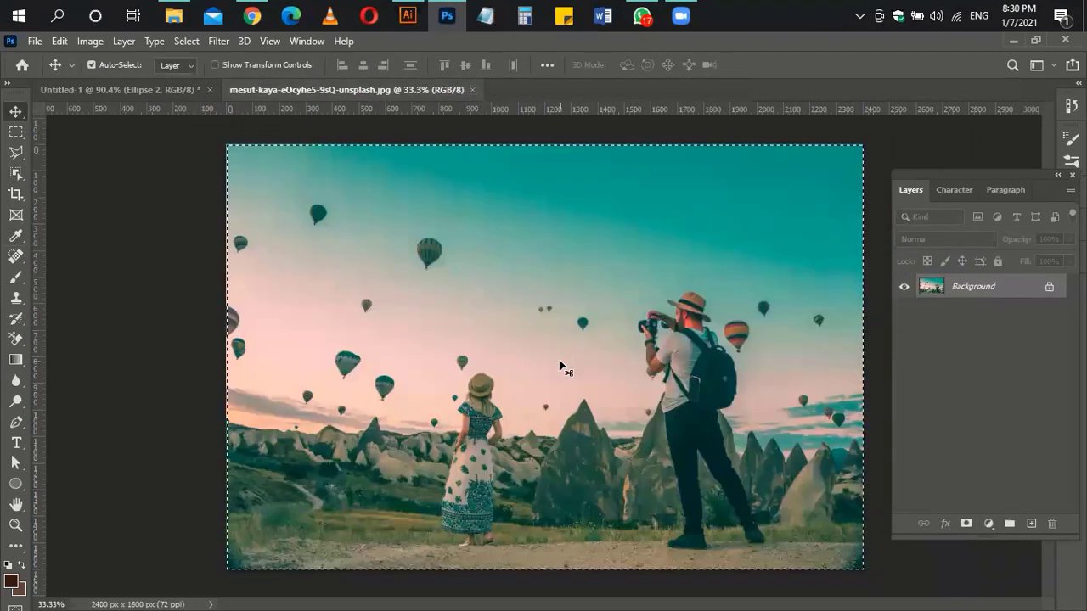
key(ctrl+c)
click(102, 89)
key(ctrl+v)
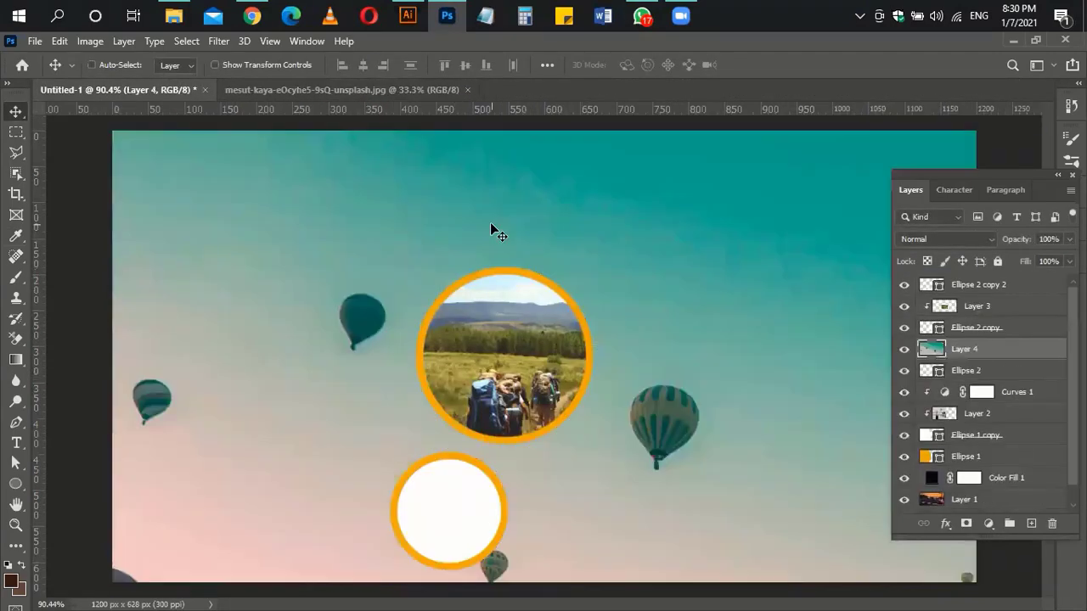
Step: Clip the balloon photo into the top circle and scale it to fit
key(ctrl+alt+g)
key(ctrl+t)
drag(114, 131, 480, 320)
drag(586, 367, 472, 168)
drag(588, 269, 535, 250)
key(shift+Left)
key(Return)
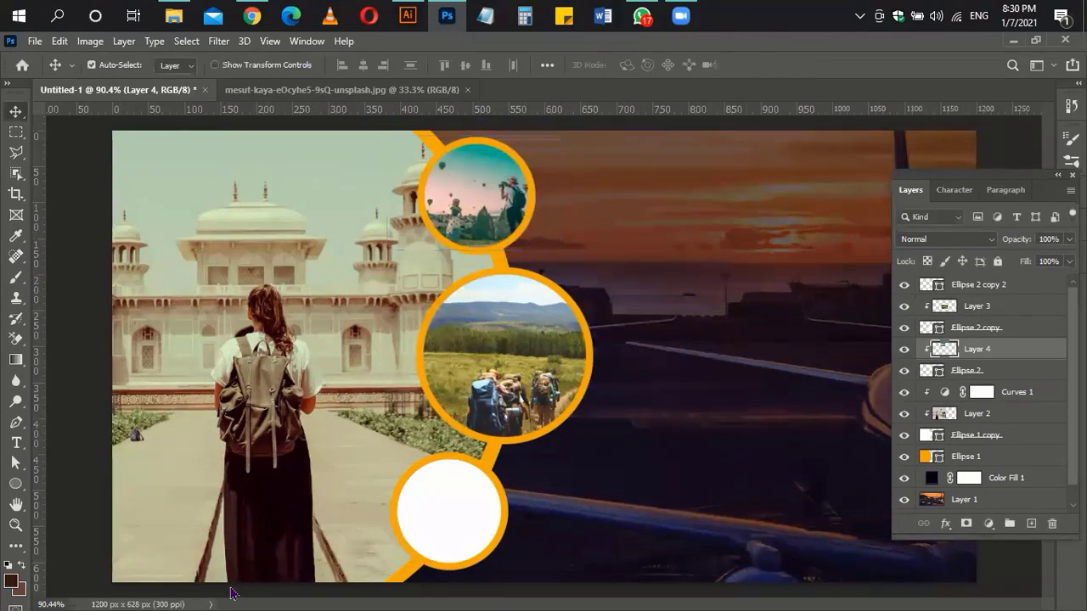
Step: Adjust the balloon photo's Levels, deepening shadows and setting white point 233
key(ctrl+l)
drag(680, 438, 694, 440)
drag(881, 437, 864, 438)
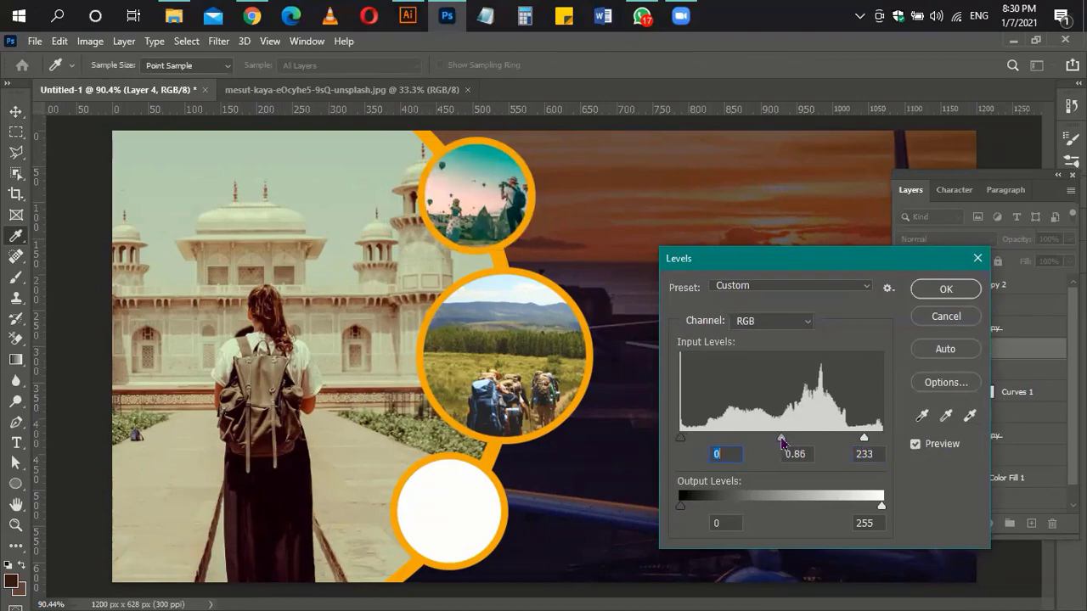
click(944, 288)
Step: Download the mountain photo from Unsplash at Medium size
click(252, 15)
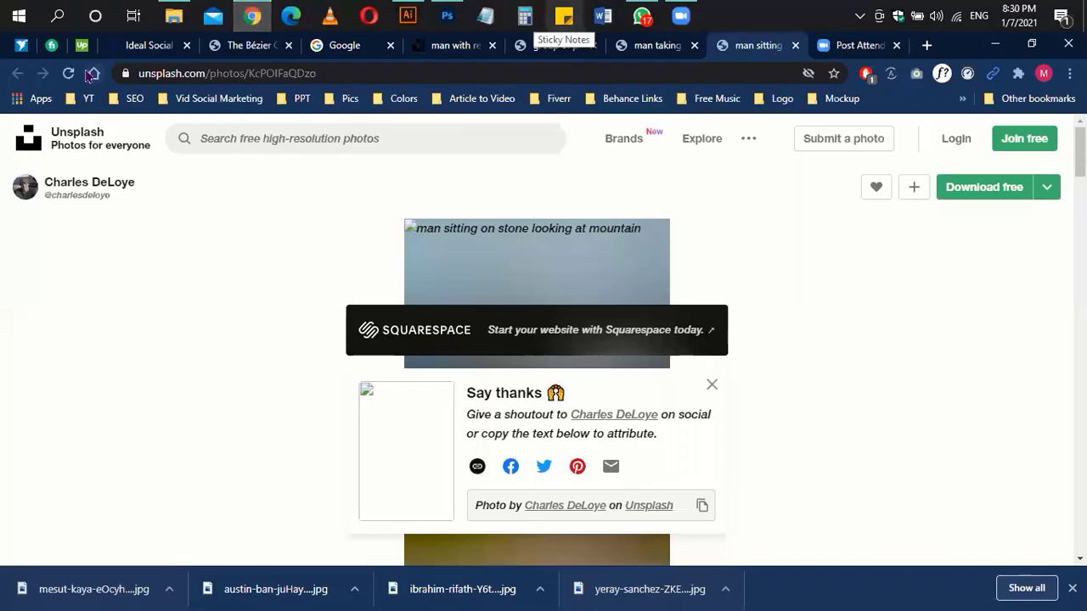
click(1047, 187)
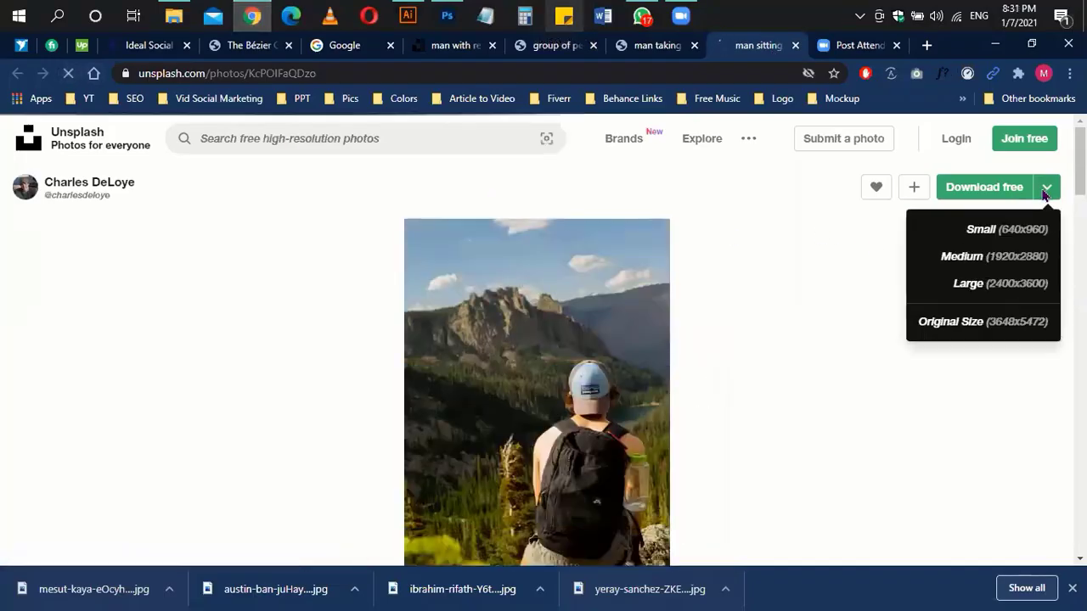
click(969, 269)
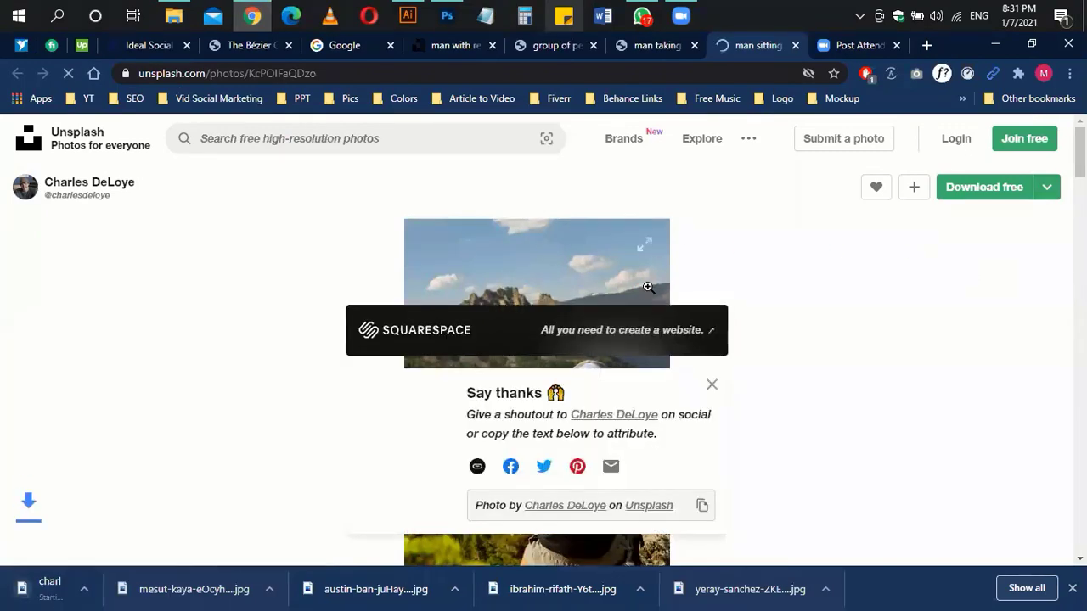
key(alt+Tab)
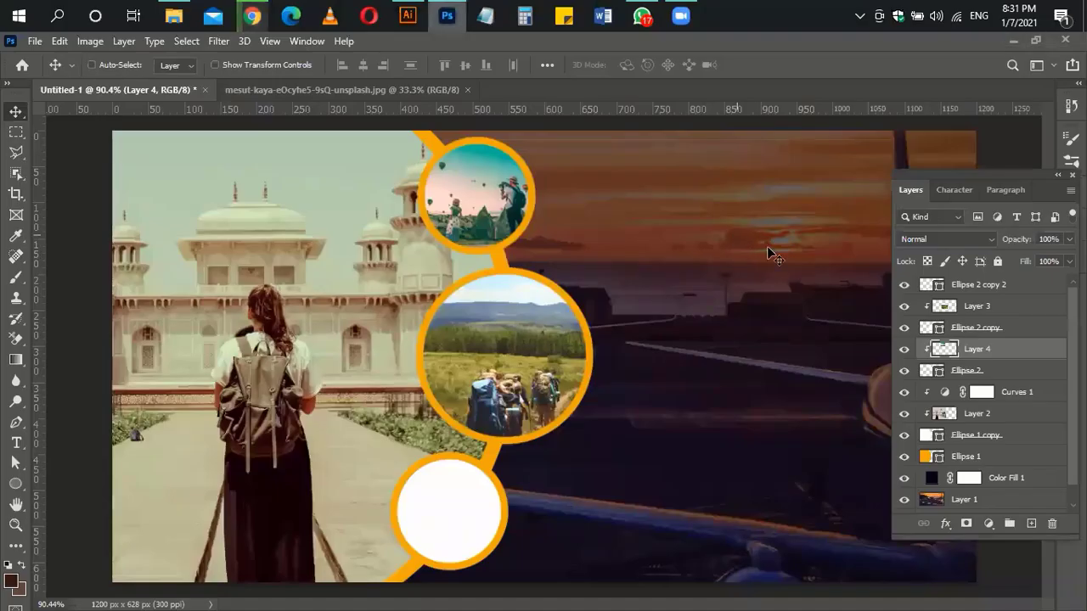
Step: Draw a puzzle-piece custom shape in the banner's sky area
scroll(724, 198, up, 4)
drag(723, 198, 440, 234)
click(16, 483)
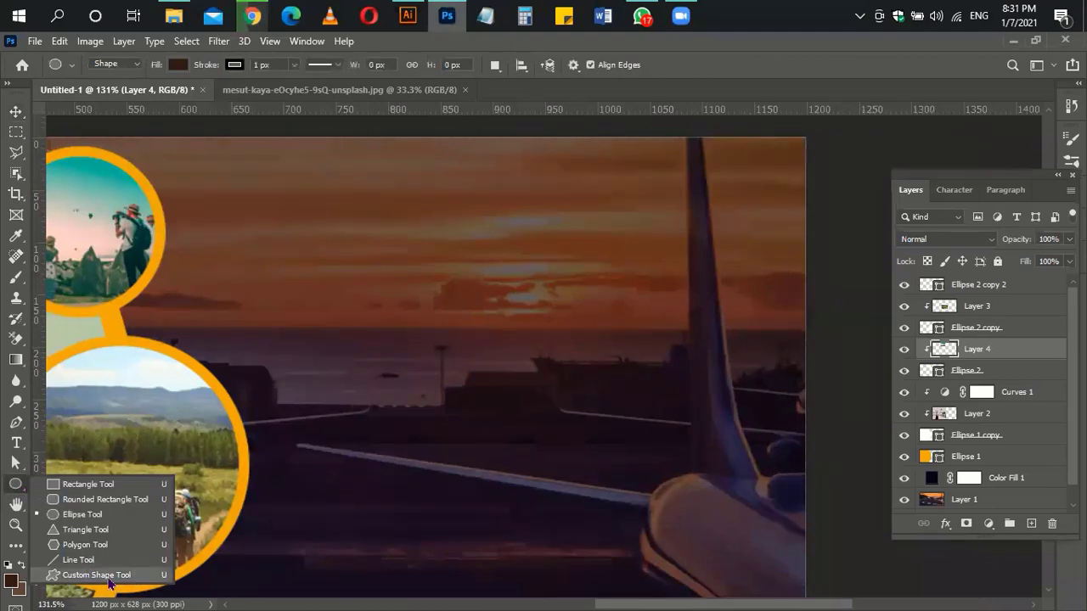
click(109, 578)
click(648, 67)
click(442, 191)
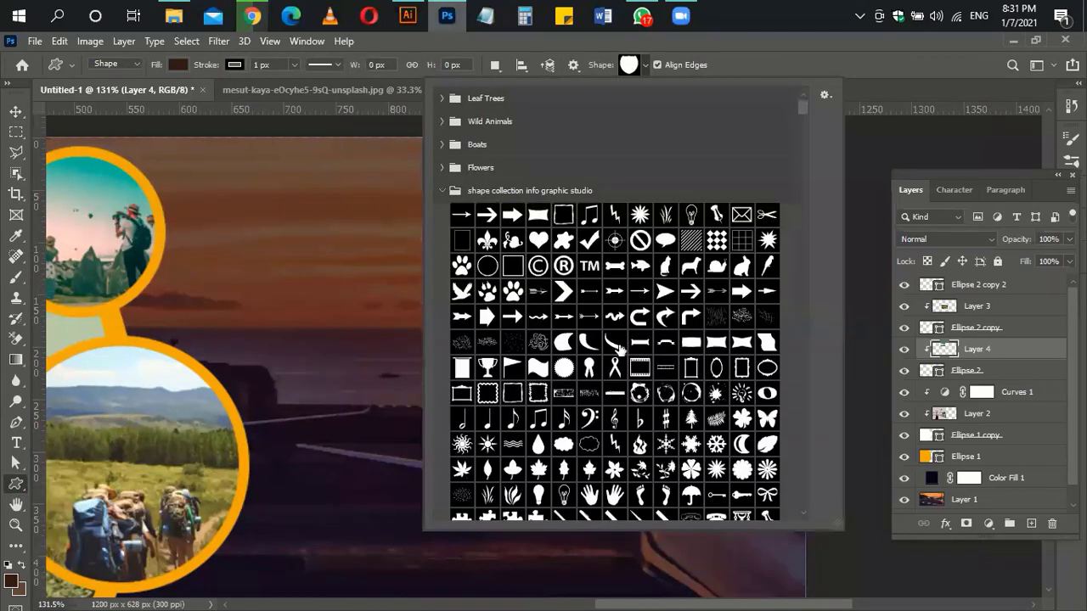
scroll(646, 388, down, 6)
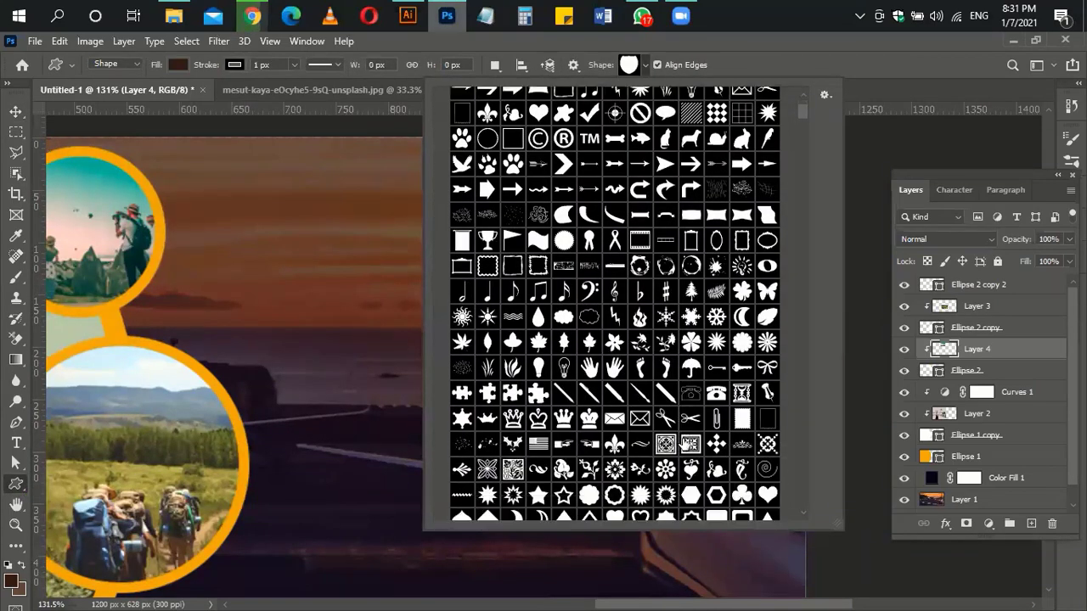
double_click(510, 343)
drag(558, 259, 693, 321)
Step: Move the puzzle layer to the top and group the circle and photo layers as 'Images'
click(20, 120)
drag(993, 351, 1000, 283)
click(999, 309)
shift+click(1019, 445)
key(ctrl+g)
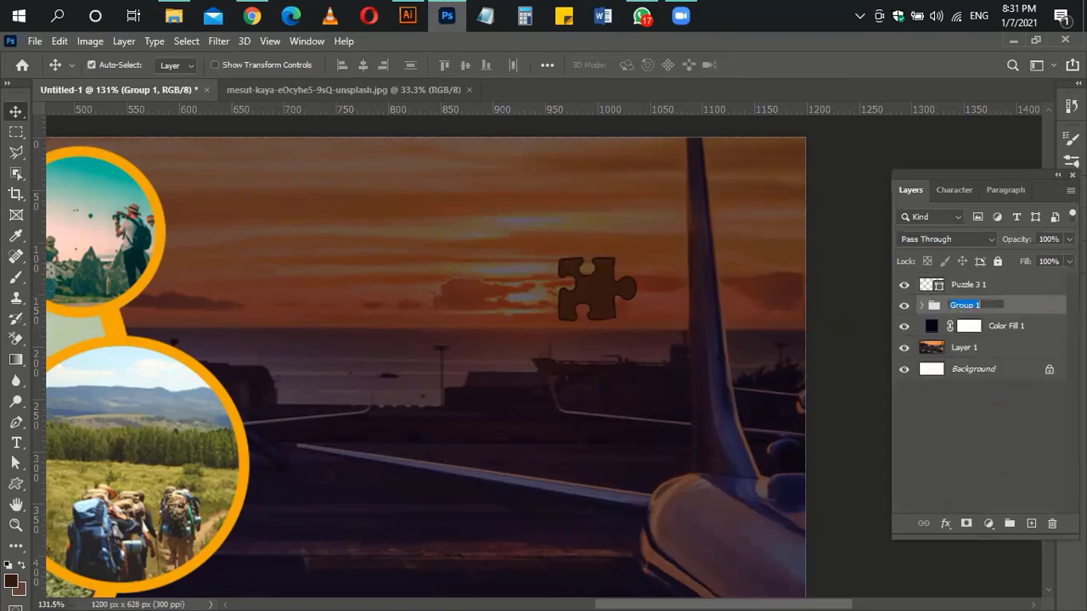
text(Images)
key(Return)
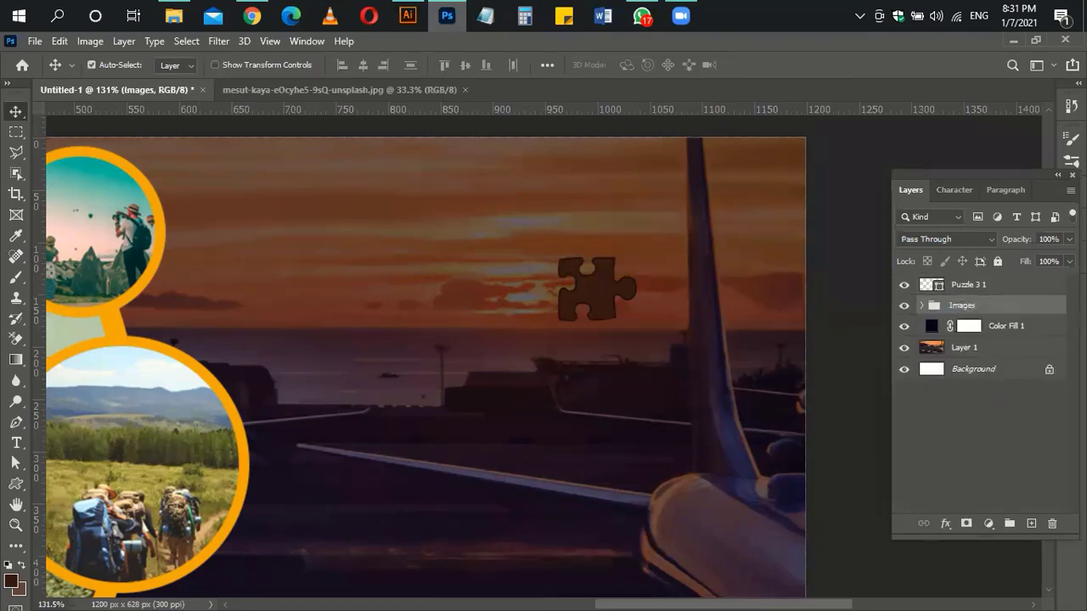
Step: Group Color Fill 1 and Layer 1 into a group named 'Bg'
click(1011, 331)
shift+click(976, 348)
key(ctrl+g)
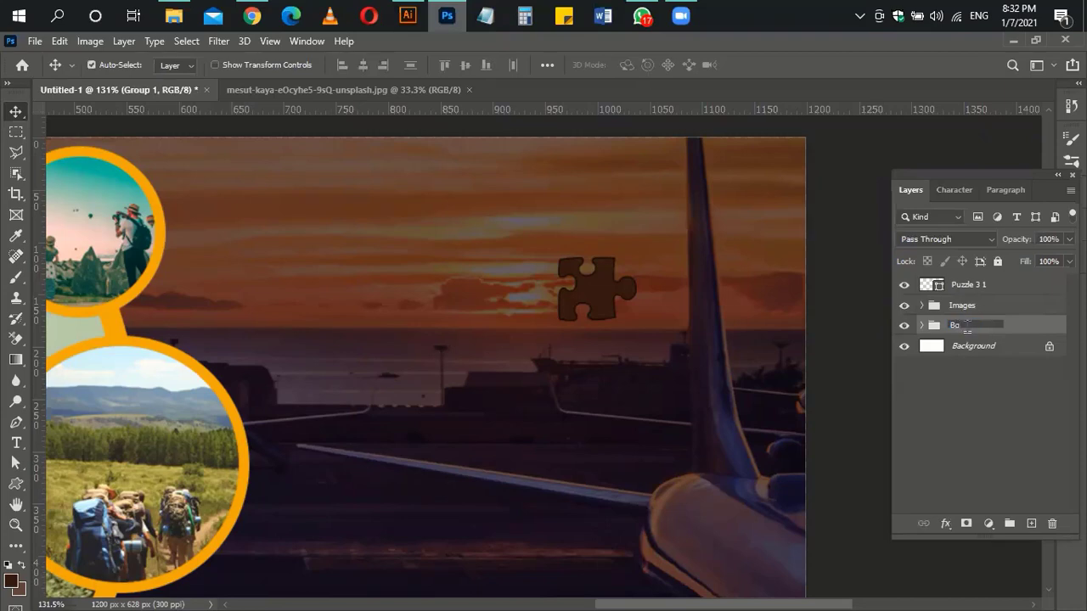
key(Return)
Step: Change the puzzle piece's fill colour to orange
click(976, 287)
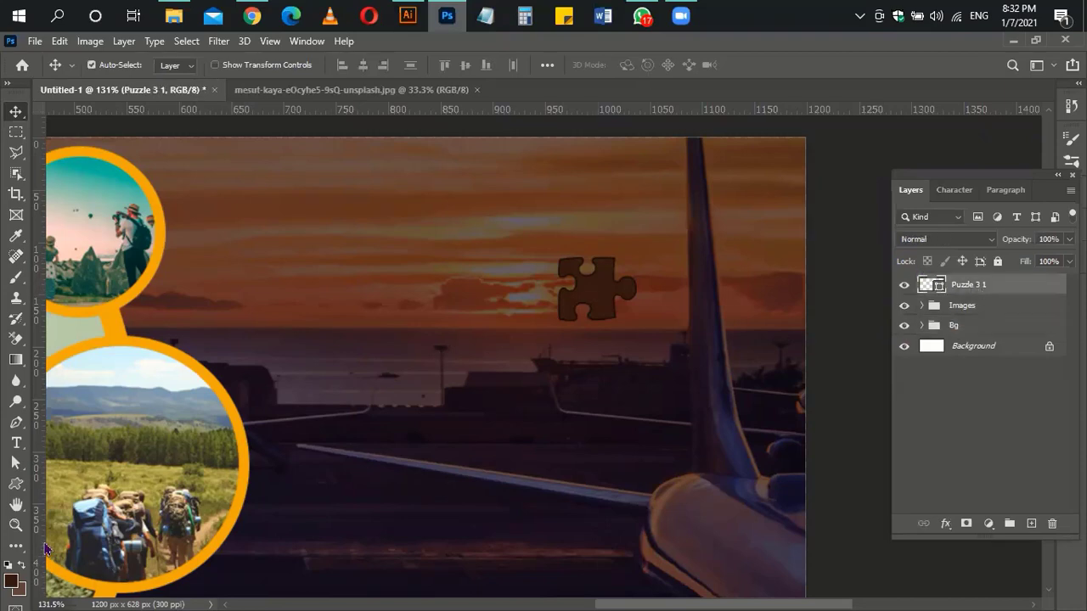
click(16, 483)
click(179, 64)
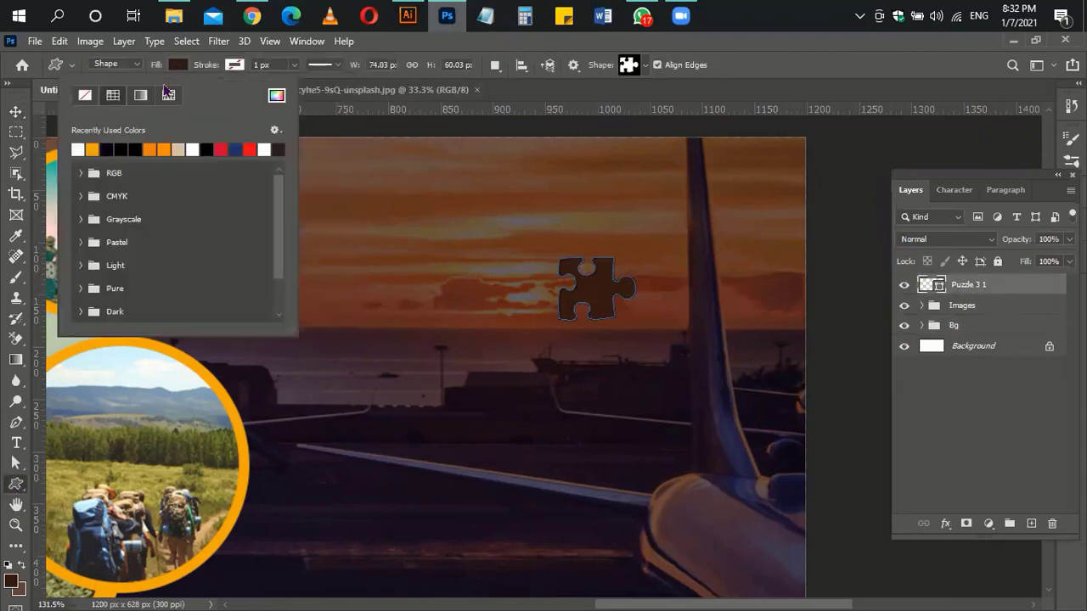
click(92, 149)
click(491, 90)
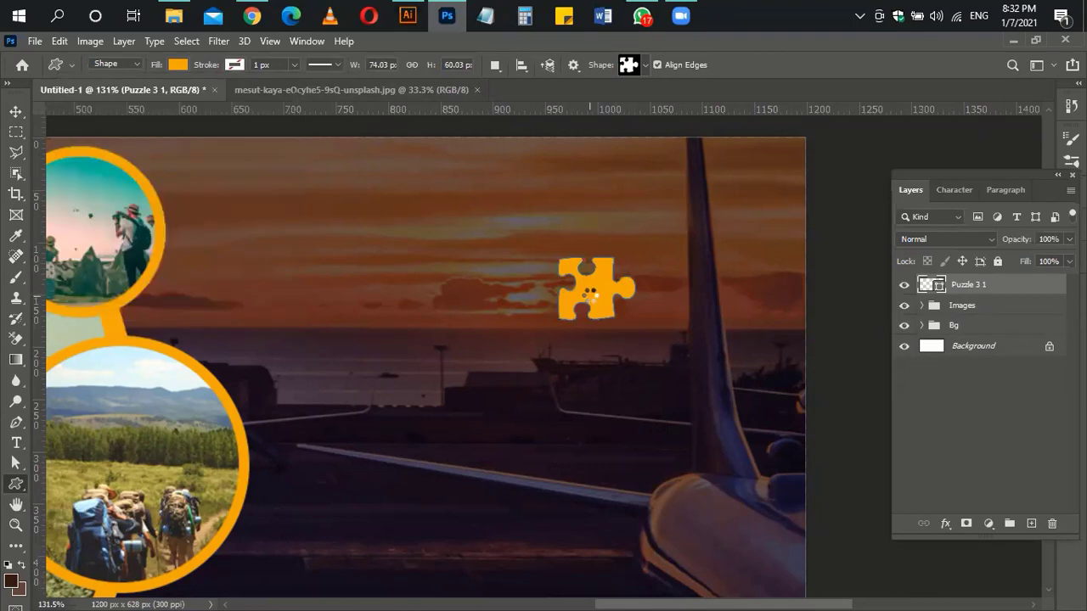
Step: Move the puzzle piece up toward the banner's top right
key(v)
drag(595, 294, 645, 173)
key(ctrl+t)
key(Return)
Step: Add margin guides with New Guide Layout and place the puzzle near the top-right margin
click(270, 40)
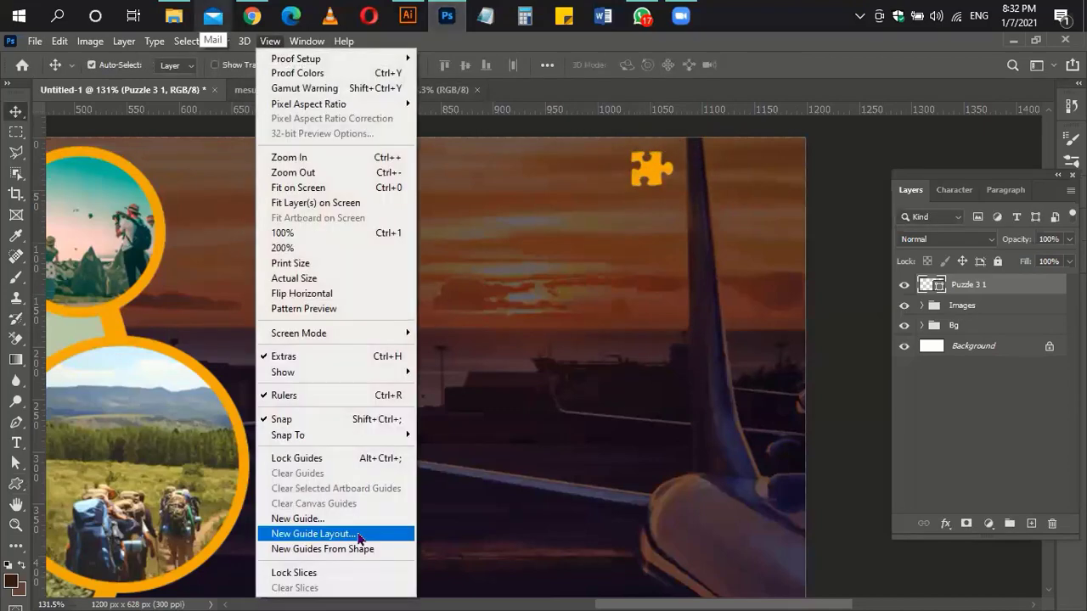
click(340, 531)
click(652, 150)
drag(652, 170, 603, 204)
Step: Add 'LOGO' text set in Arial Bold
key(t)
click(559, 367)
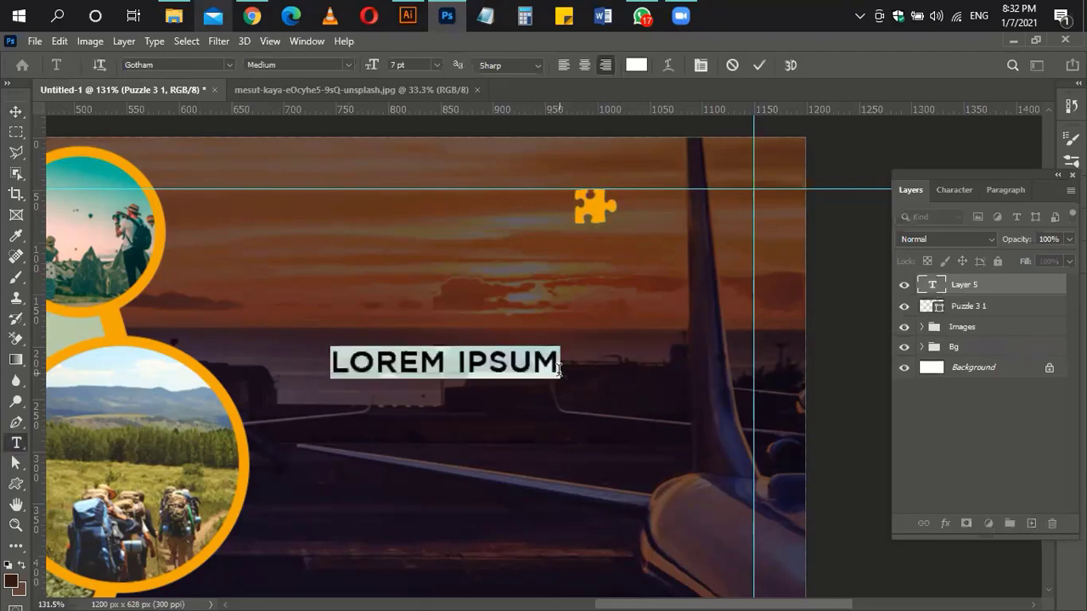
text(LHOGO)
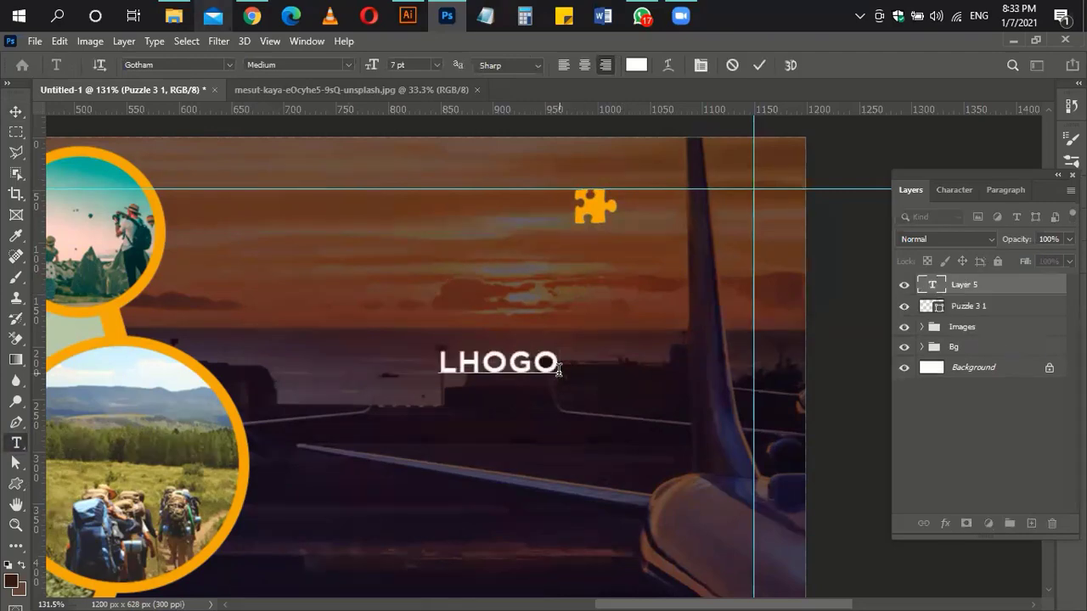
key(BackSpace)
key(BackSpace)
key(BackSpace)
text(OGO)
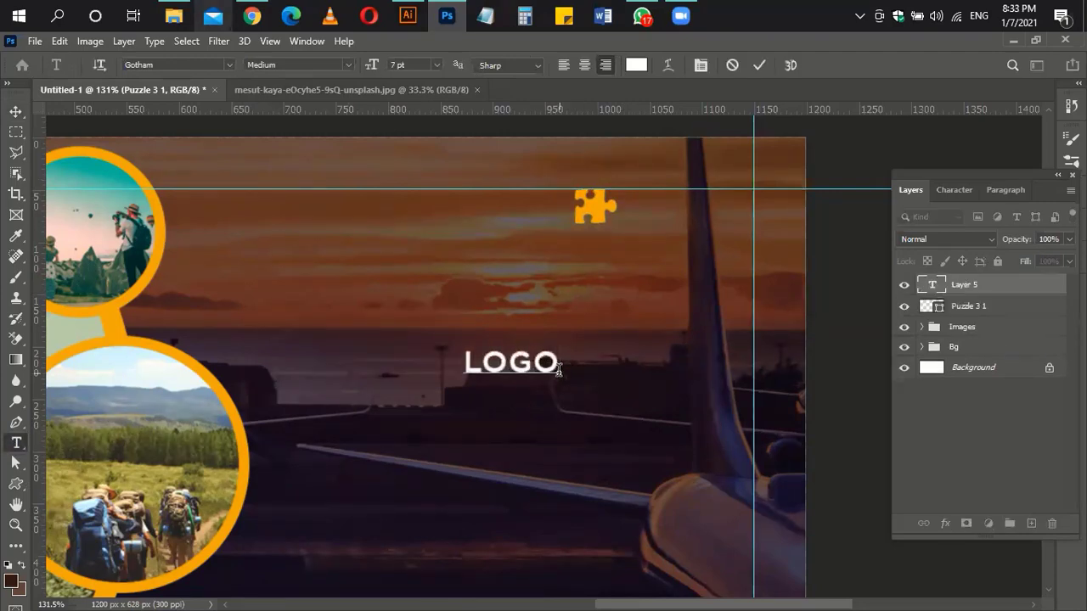
double_click(521, 357)
click(953, 194)
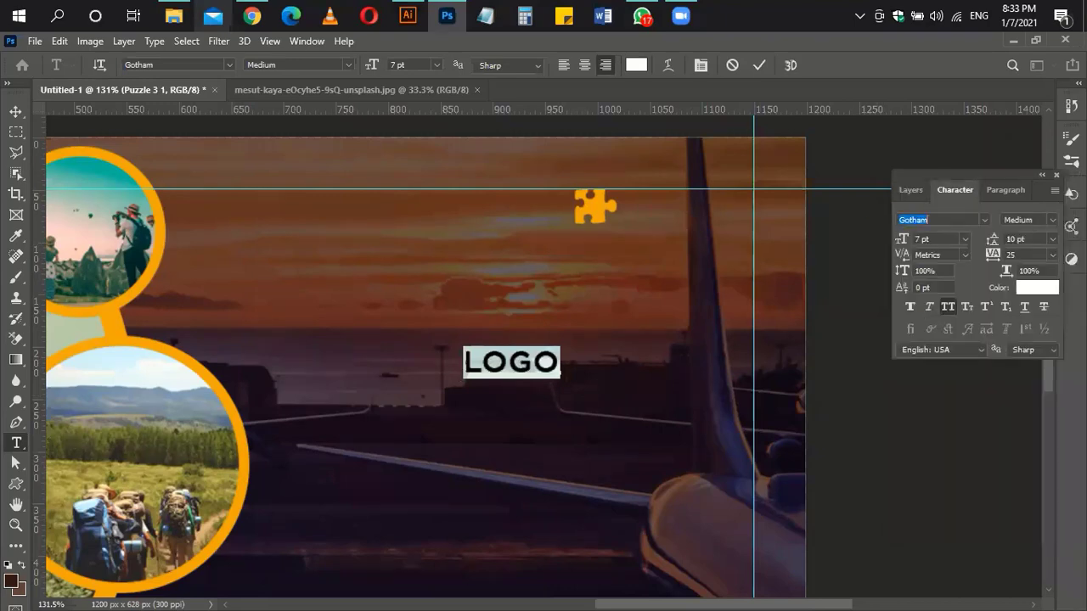
text(ari)
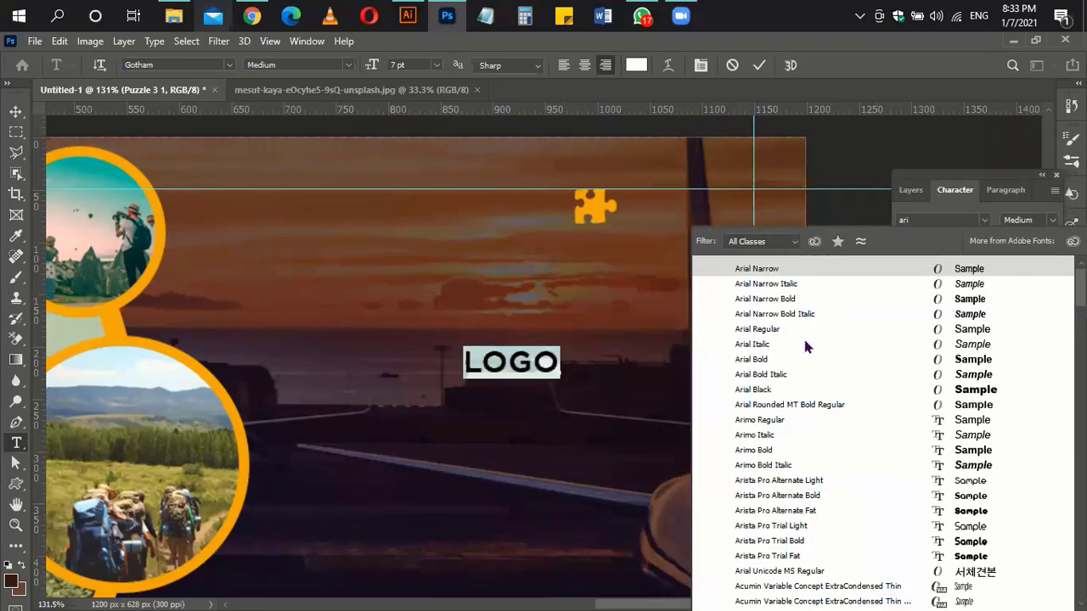
click(806, 359)
Step: Place LOGO at the top right and butt the puzzle piece against it
click(17, 111)
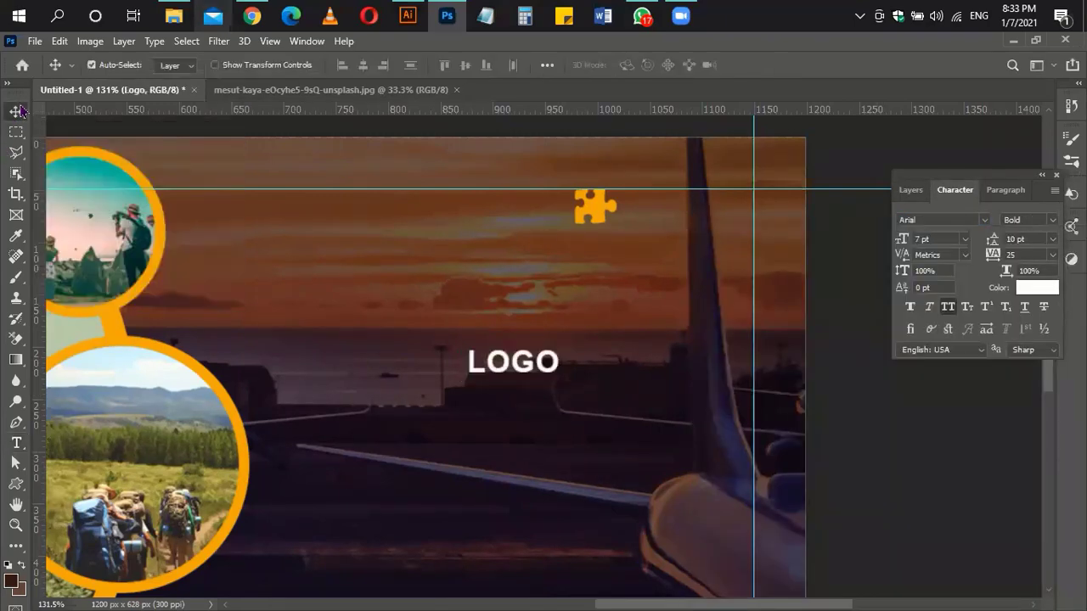
drag(506, 368, 705, 205)
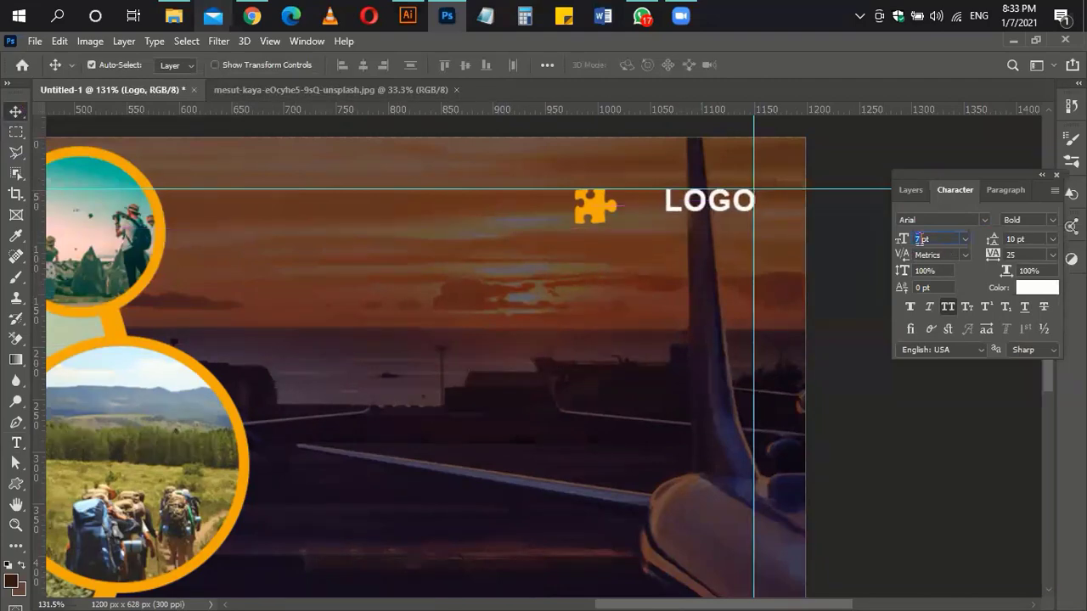
scroll(919, 239, up, 1)
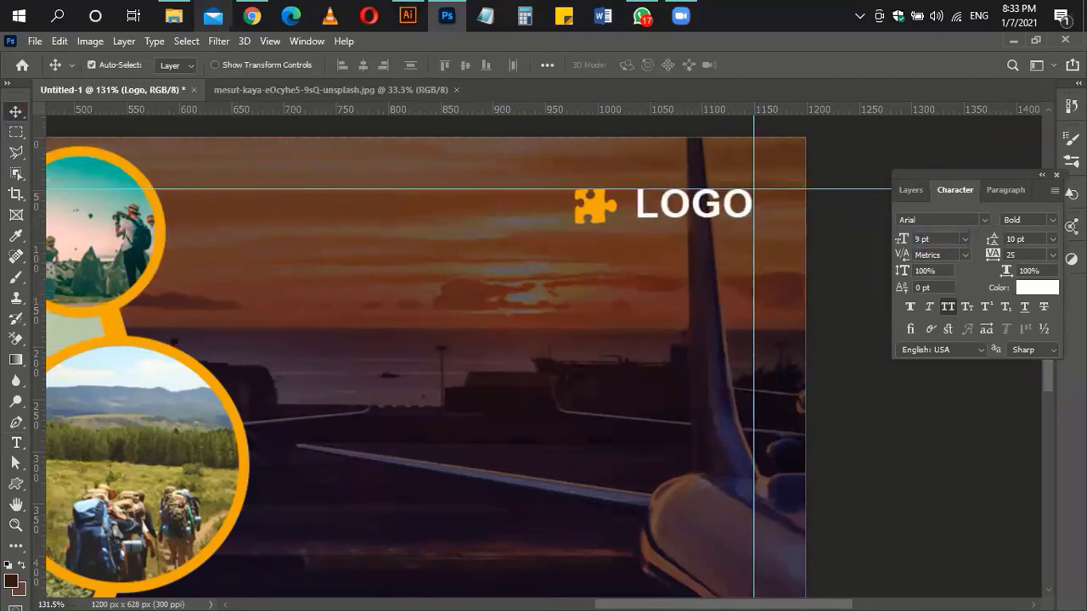
key(Right)
drag(606, 213, 607, 215)
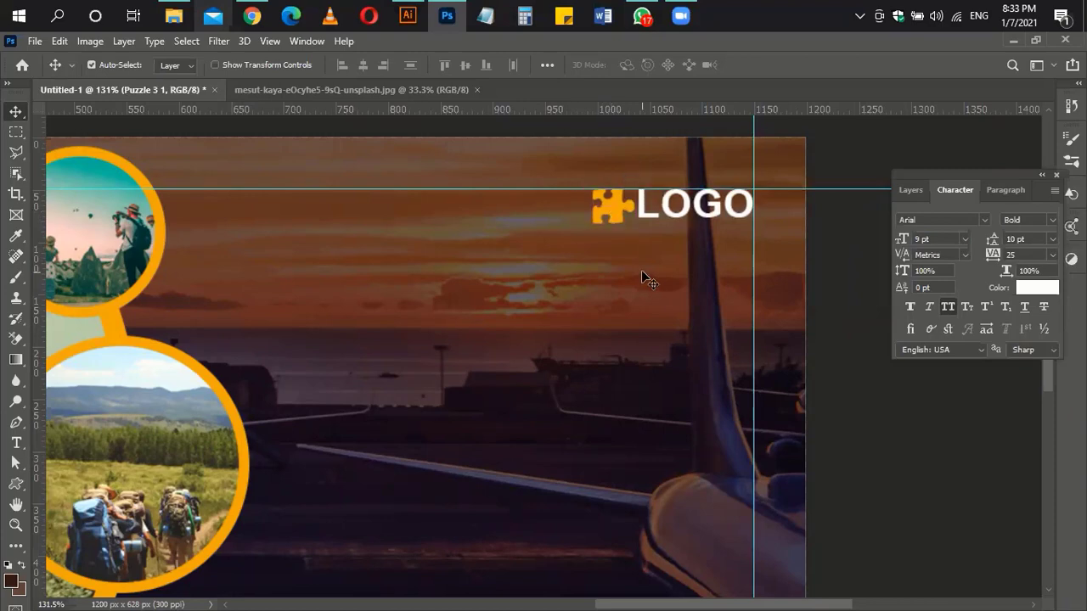
scroll(644, 273, down, 5)
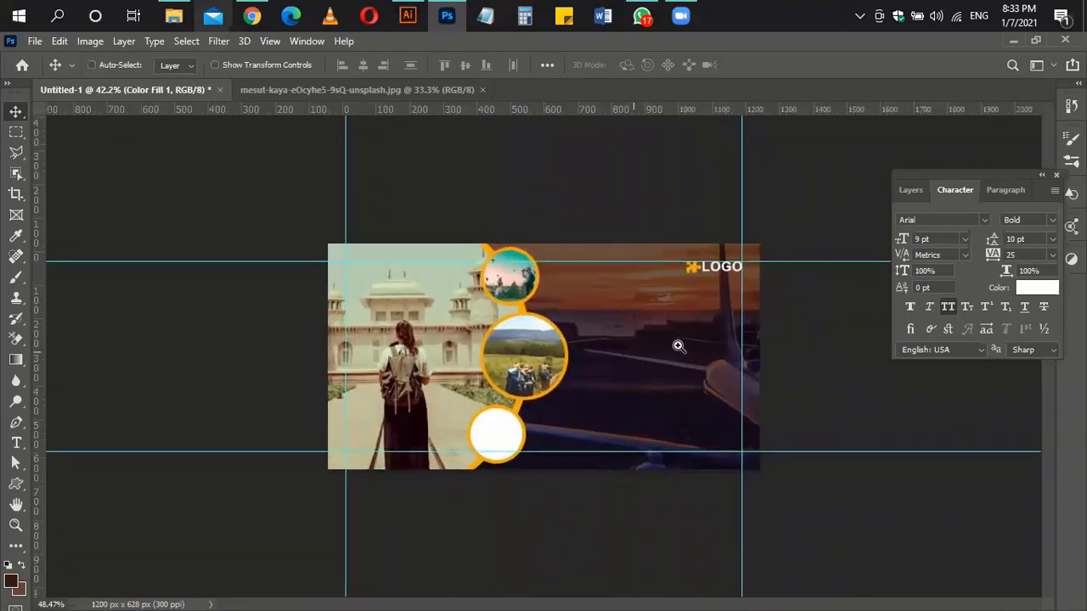
scroll(544, 338, up, 3)
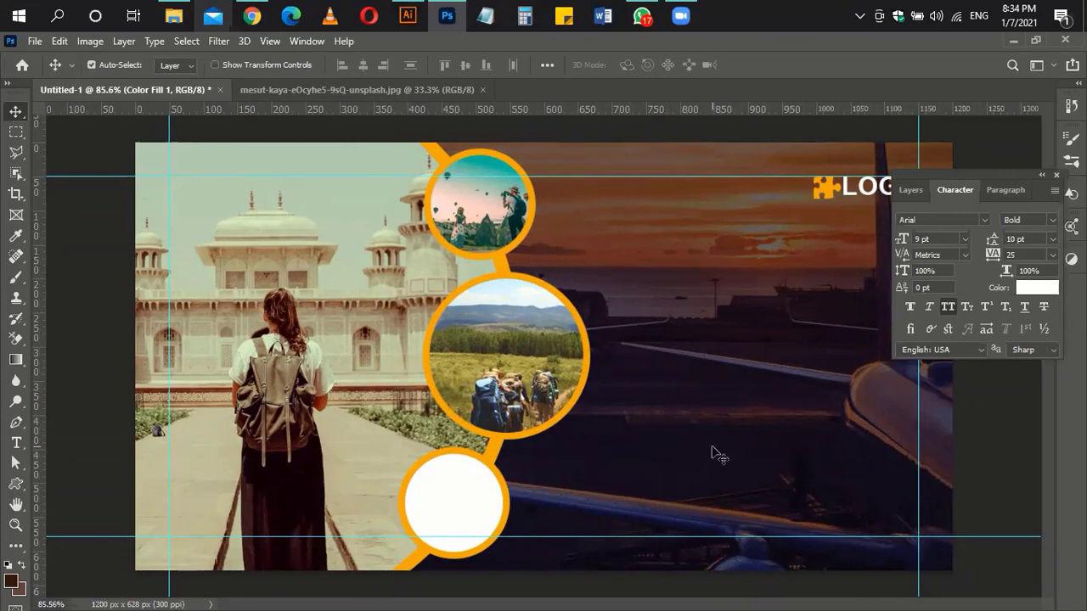
Step: Add a left-aligned 'Explore Your World' headline beside the middle circle in mixed case, split onto two lines
click(822, 192)
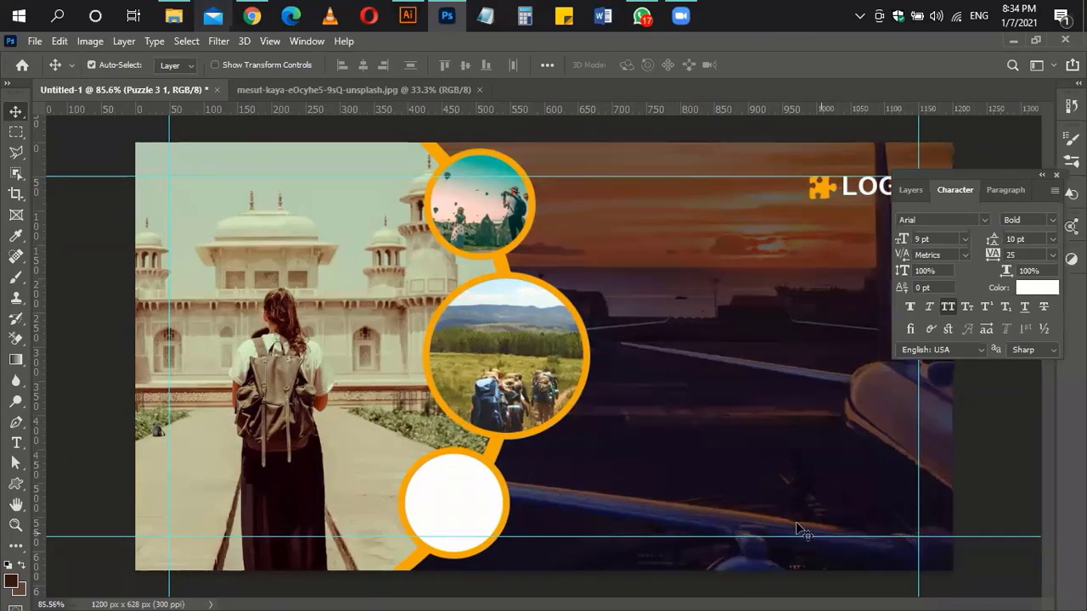
click(841, 370)
key(t)
click(646, 321)
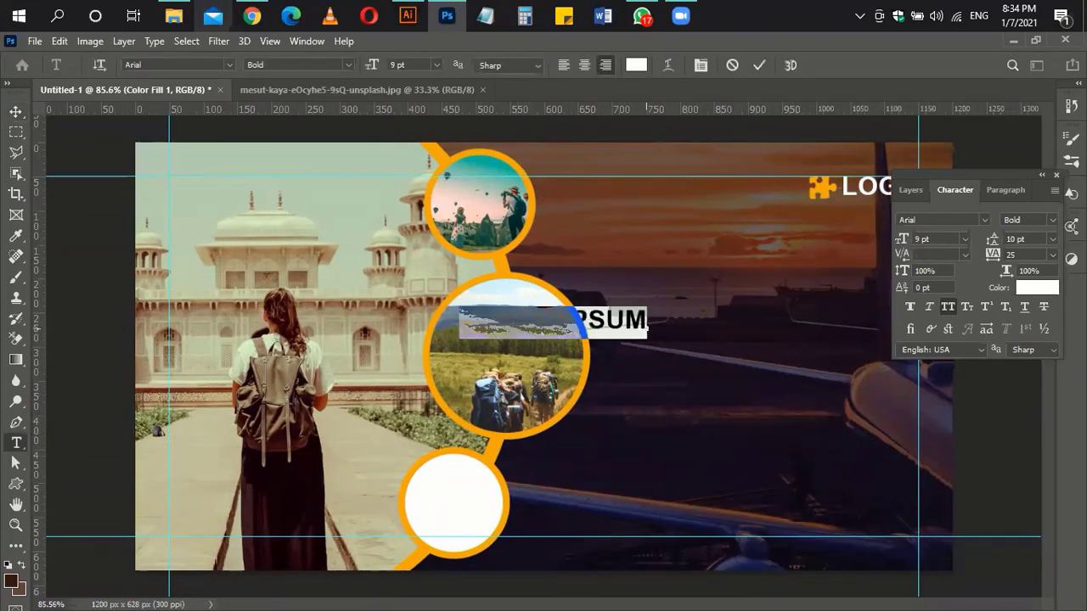
click(563, 64)
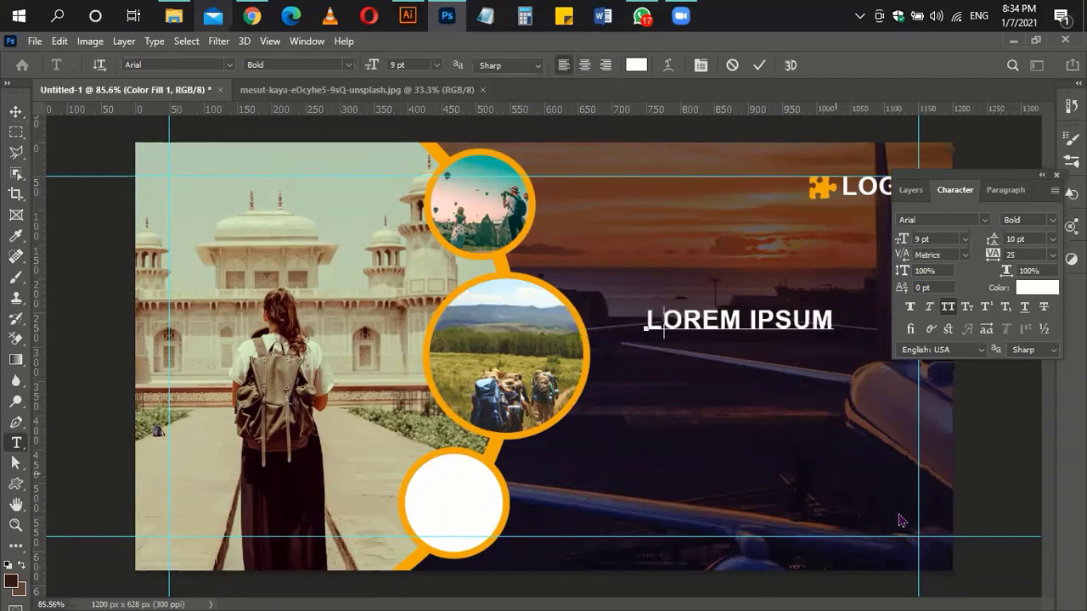
text(EXPLORE)
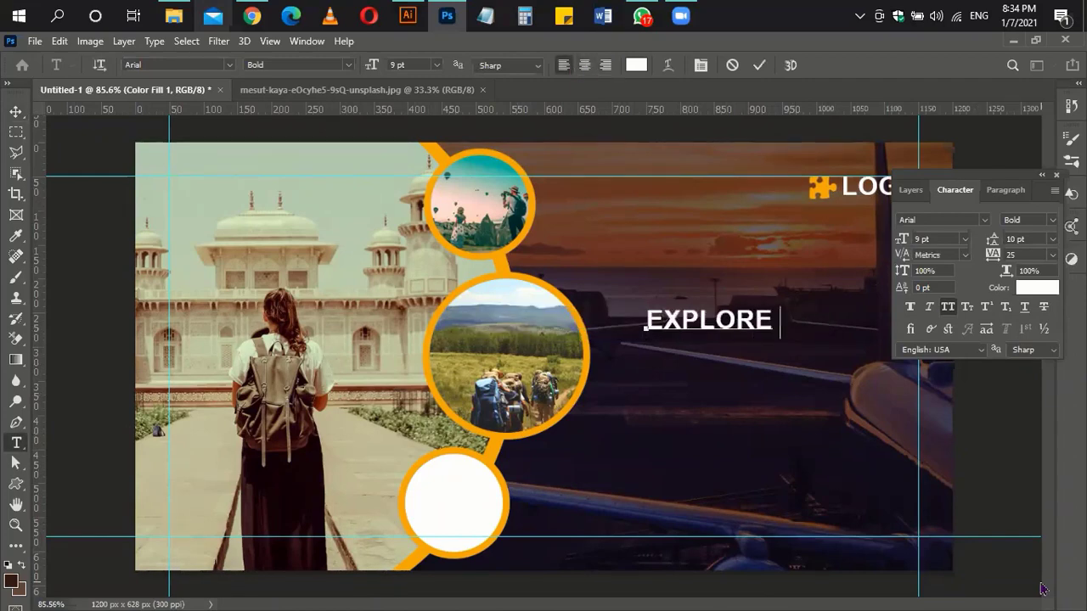
key(ctrl+a)
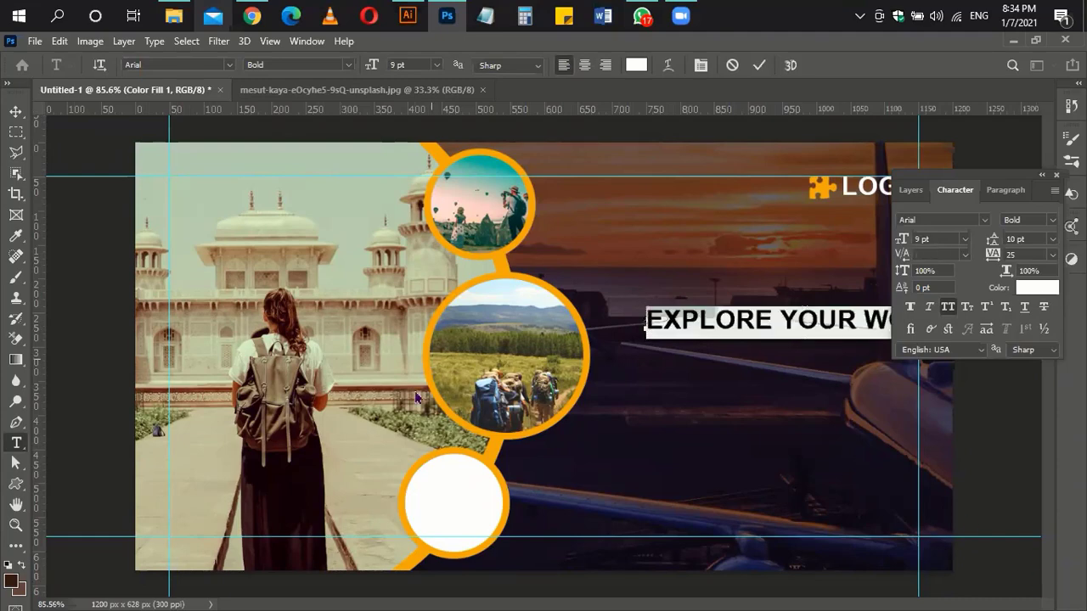
click(949, 307)
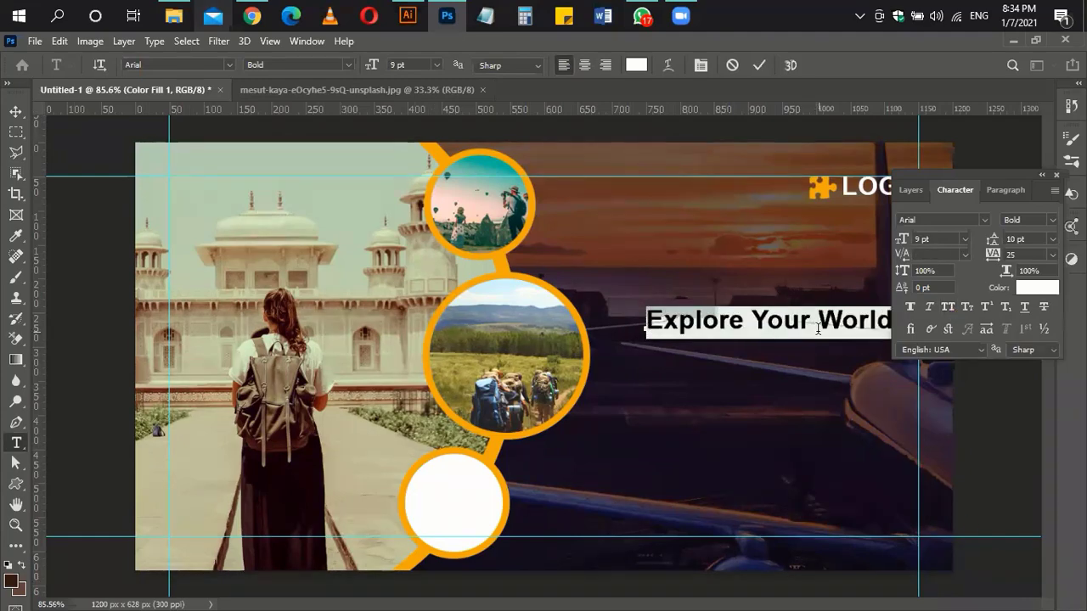
click(747, 318)
key(Return)
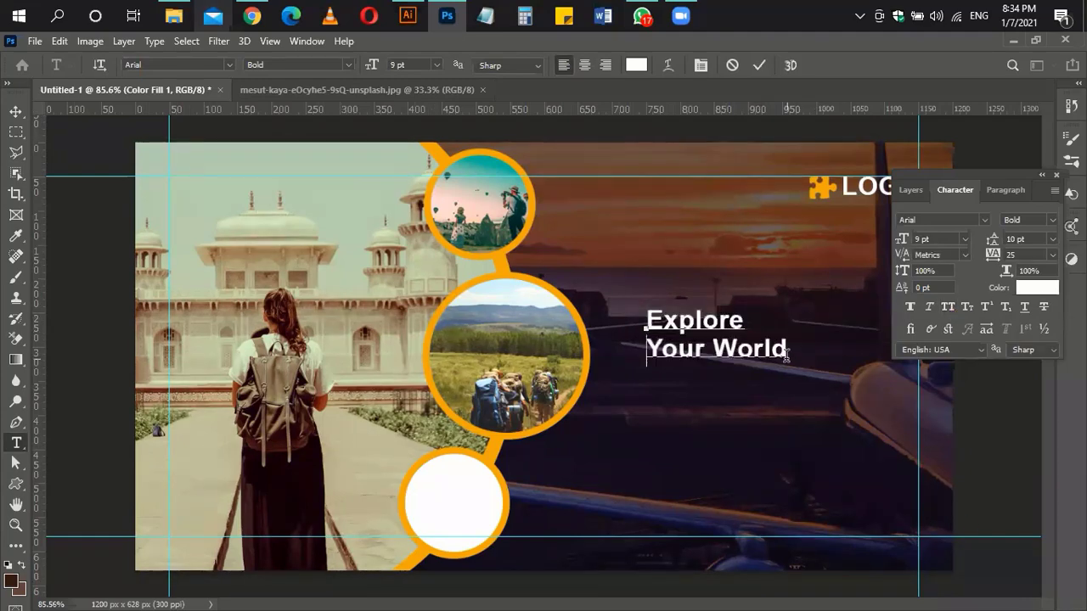
drag(787, 357, 645, 319)
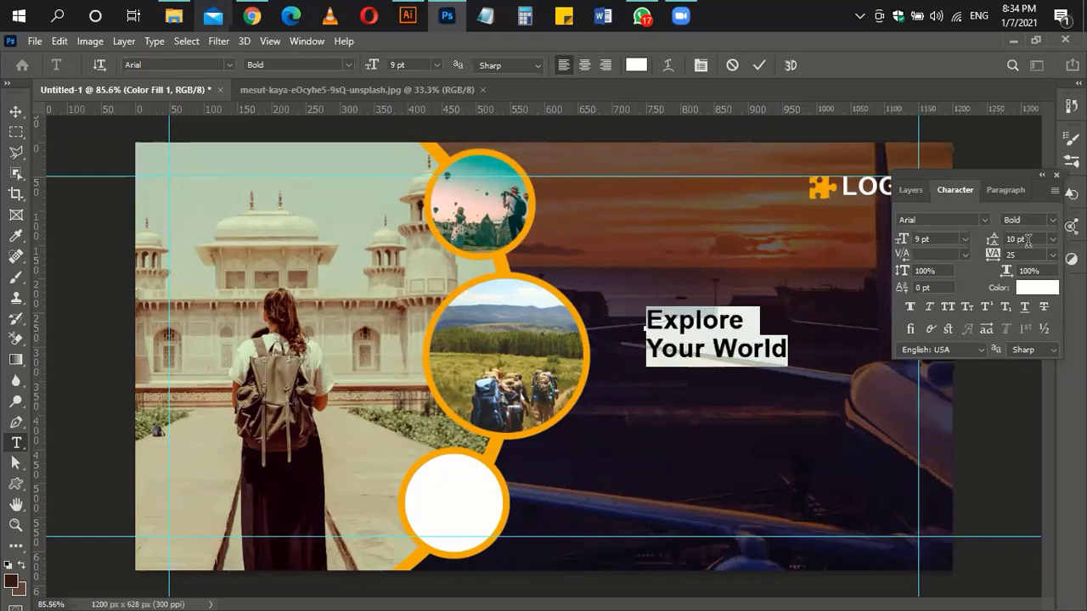
key(Up)
key(Up)
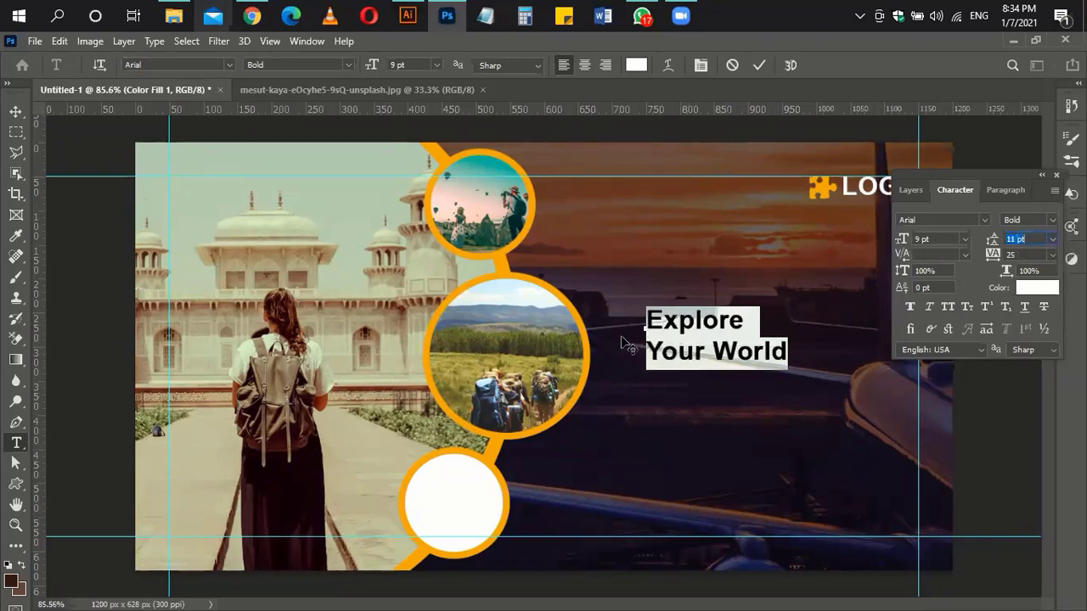
Step: Make 'Your World' Black weight, 13 pt and orange
drag(645, 352, 808, 345)
click(1052, 220)
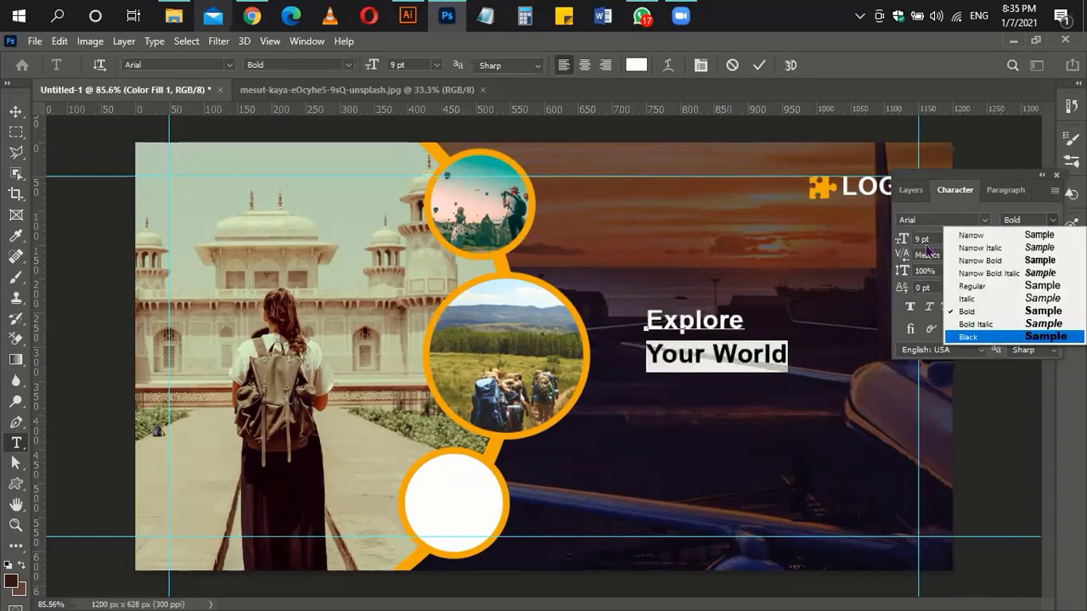
key(Return)
key(Up)
key(Up)
key(Up)
key(Up)
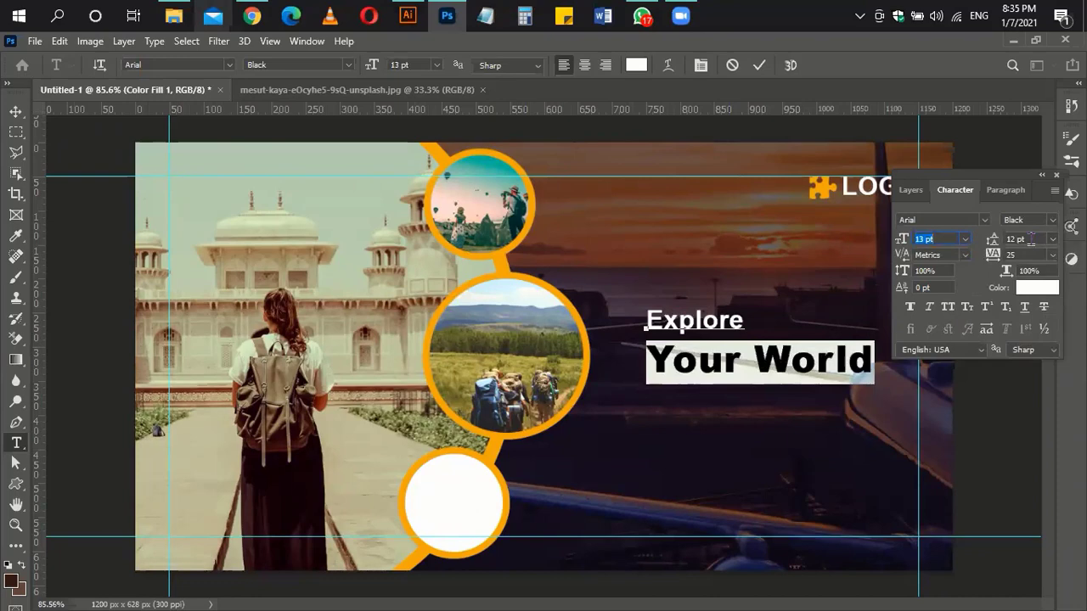
click(1036, 287)
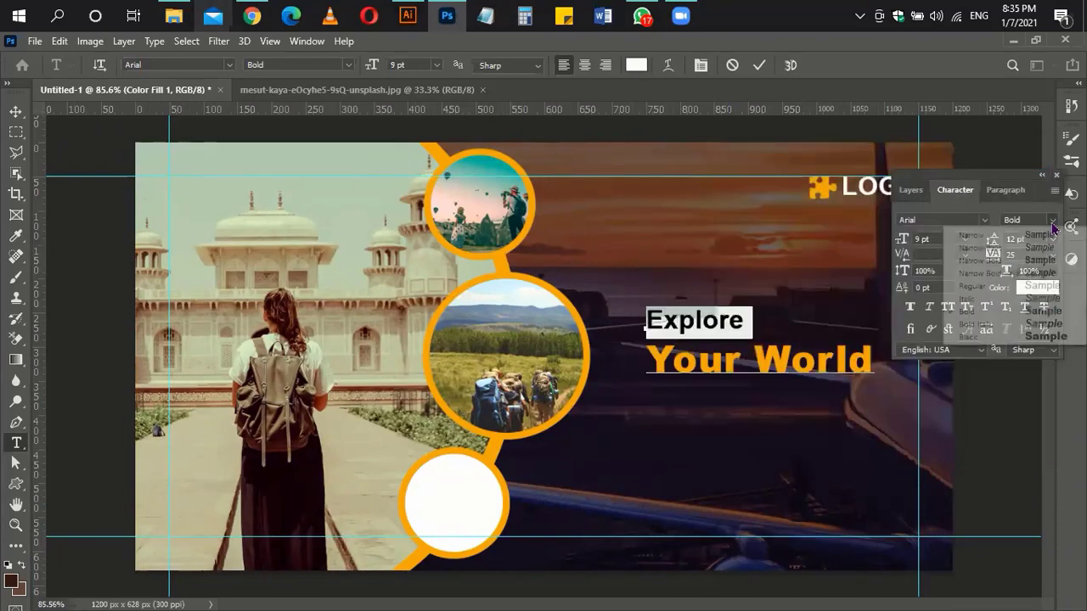
click(1052, 220)
Step: Set 'Explore' to Narrow Italic 13 pt, leading to 15 pt, and move the headline up about 40 px
click(955, 246)
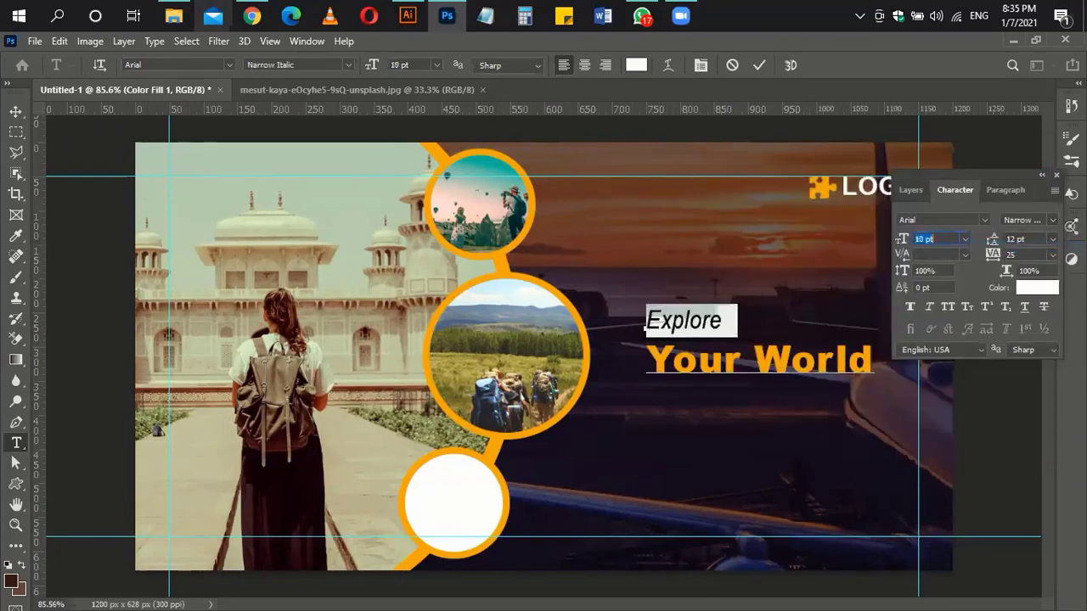
key(Up)
key(Up)
key(Up)
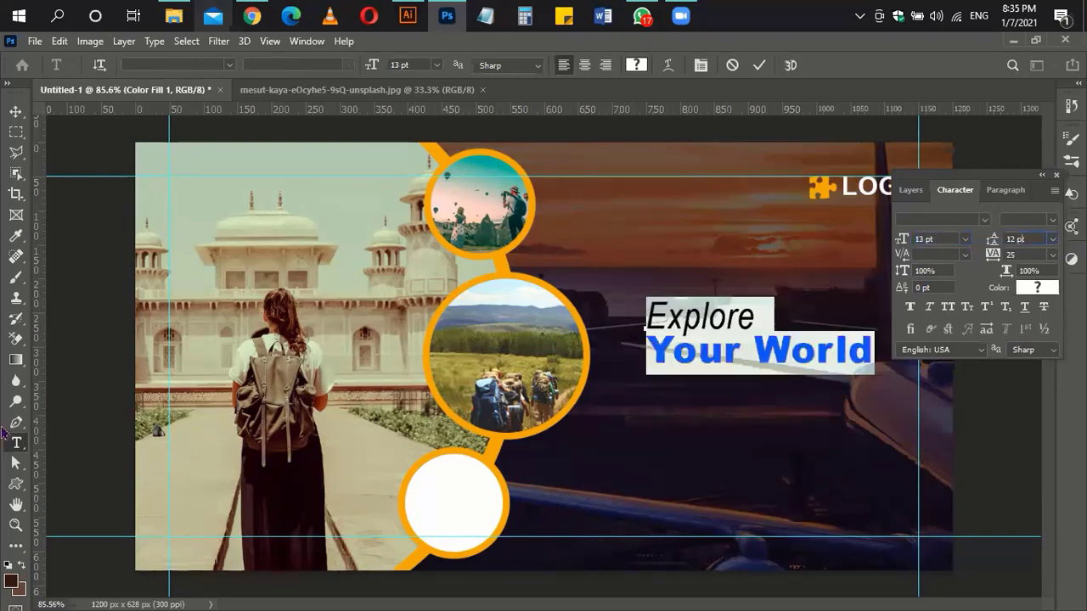
key(Up)
key(Up)
key(Up)
key(Up)
key(Down)
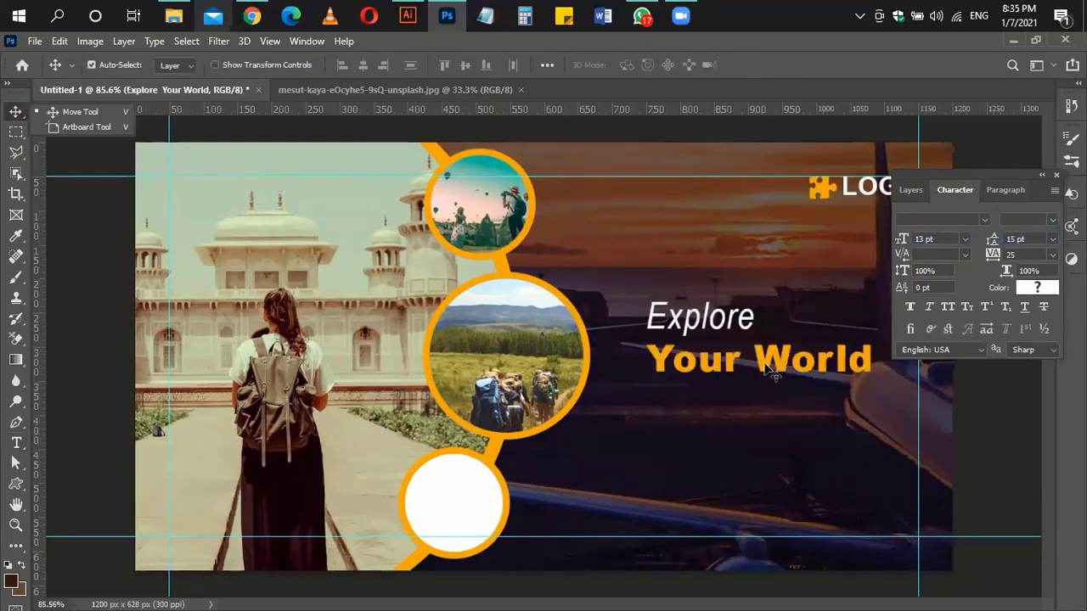
drag(764, 365, 760, 340)
Step: Set the dark Color Fill 1 layer to 80% opacity
click(910, 189)
click(1010, 389)
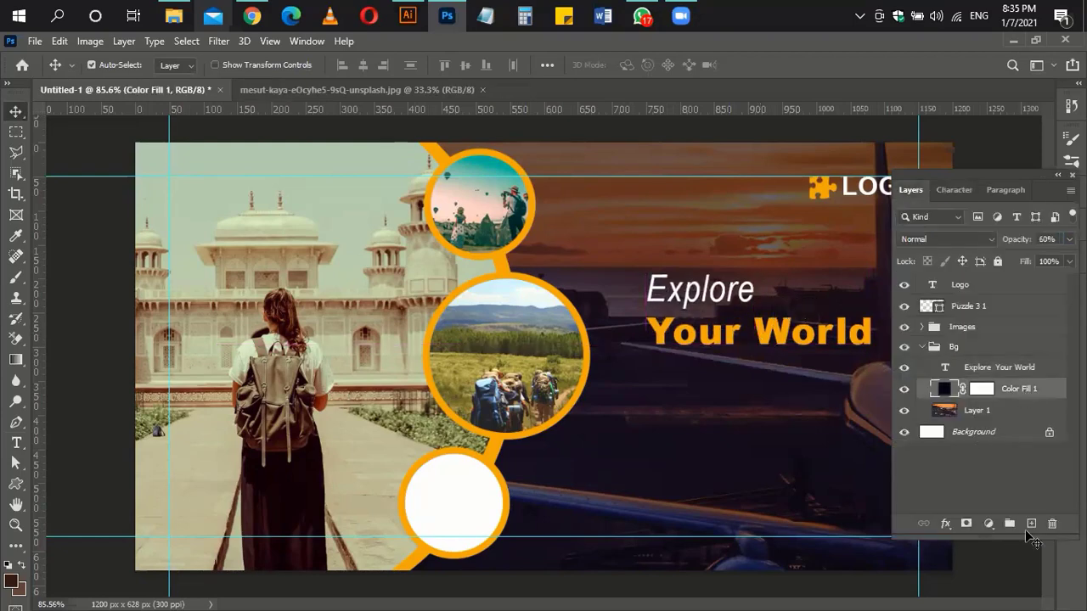
text(80)
key(Return)
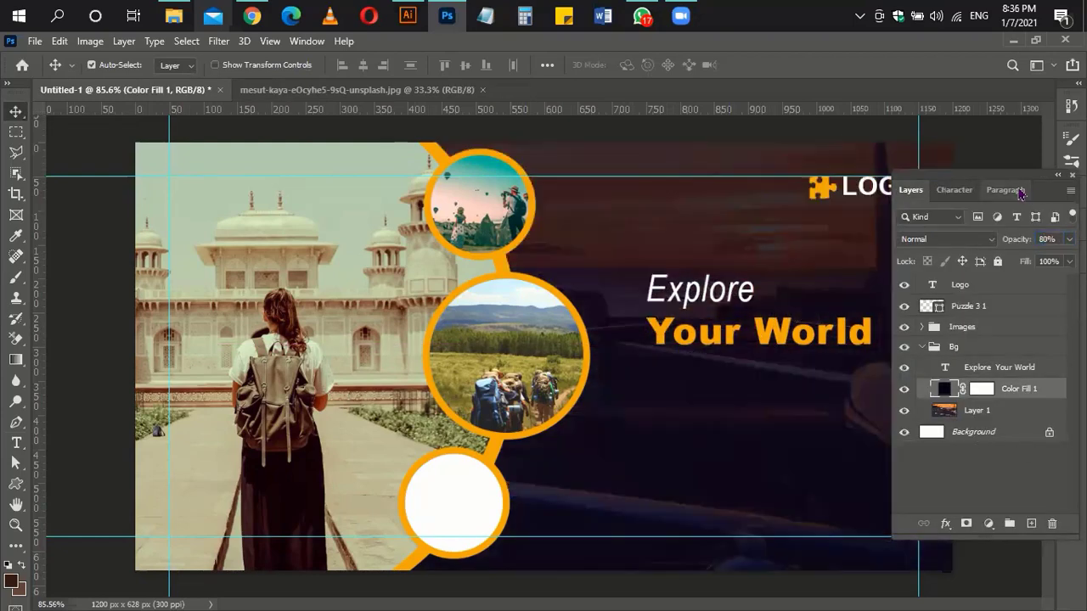
drag(1018, 182, 1033, 174)
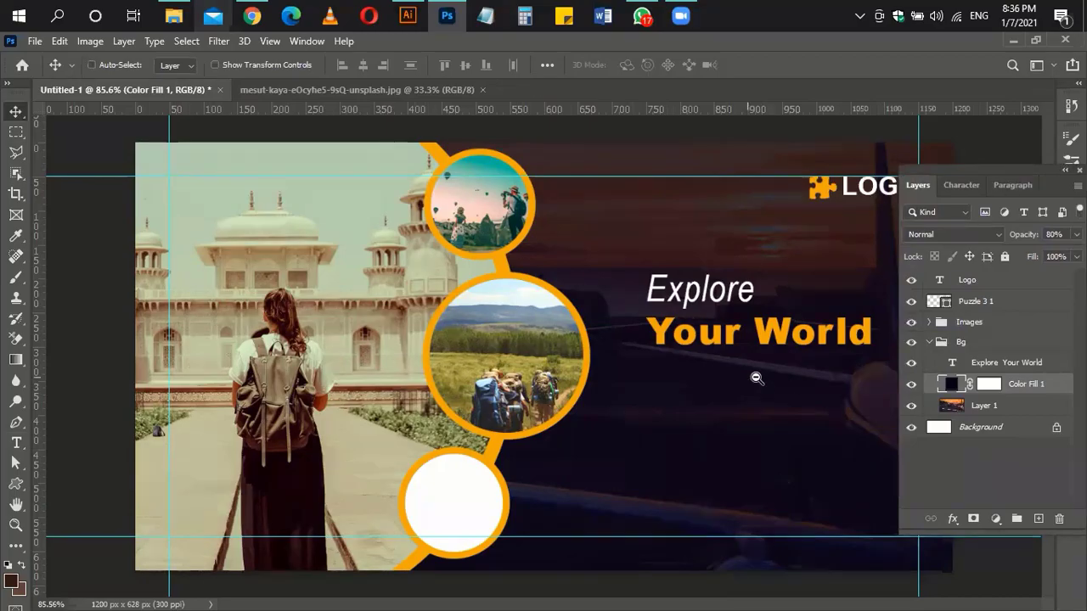
Step: Copy the downloaded hiker photo into the banner above the lower circle and clip it to that circle
click(254, 10)
drag(93, 586, 806, 66)
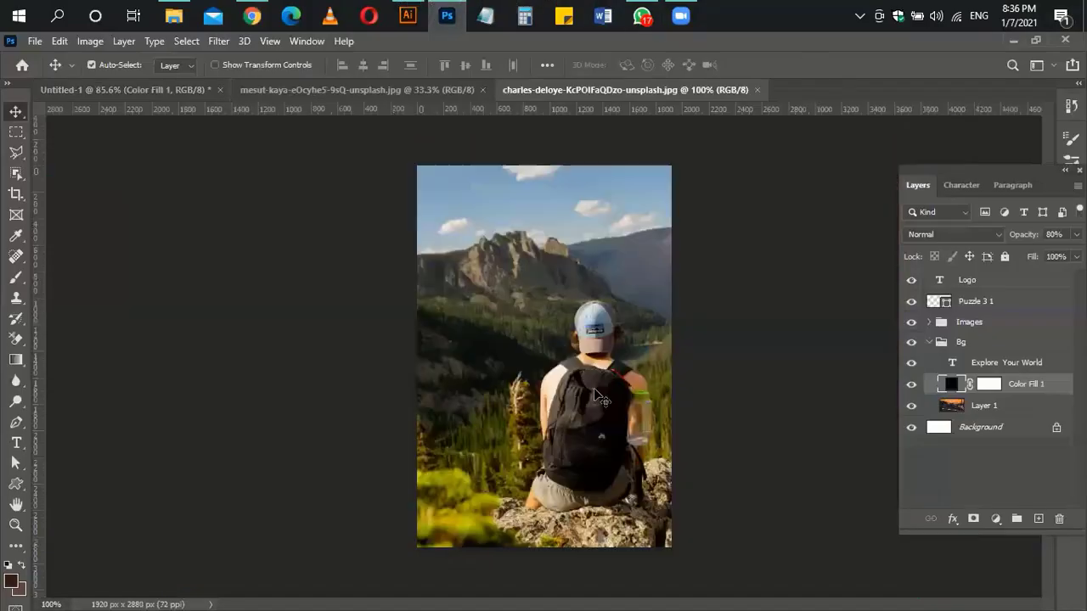
key(ctrl+a)
key(ctrl+c)
key(ctrl+Tab)
ctrl+click(461, 483)
key(ctrl+v)
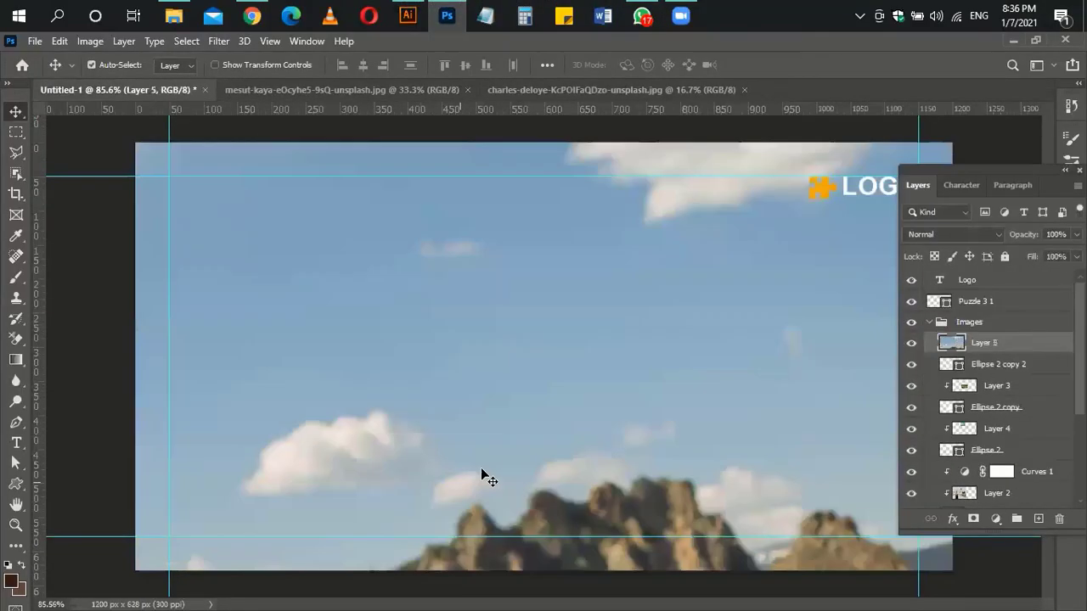
key(ctrl+alt+g)
Step: Scale the hiker photo to about 7.75% and position it inside the lower circle
drag(454, 497, 616, 521)
key(ctrl+t)
drag(296, 177, 527, 433)
drag(523, 247, 548, 204)
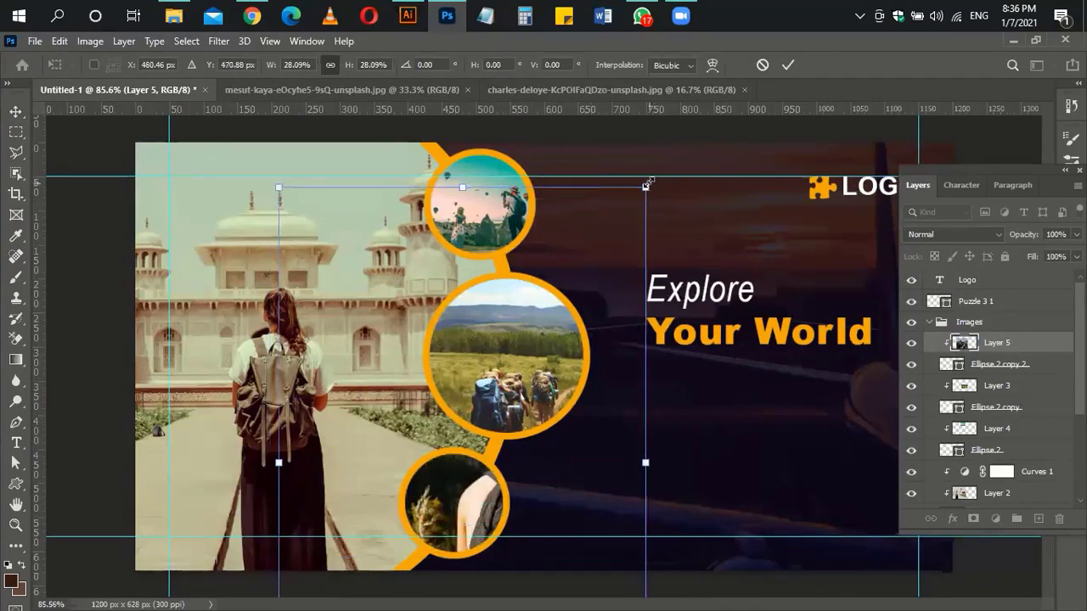
drag(646, 186, 482, 430)
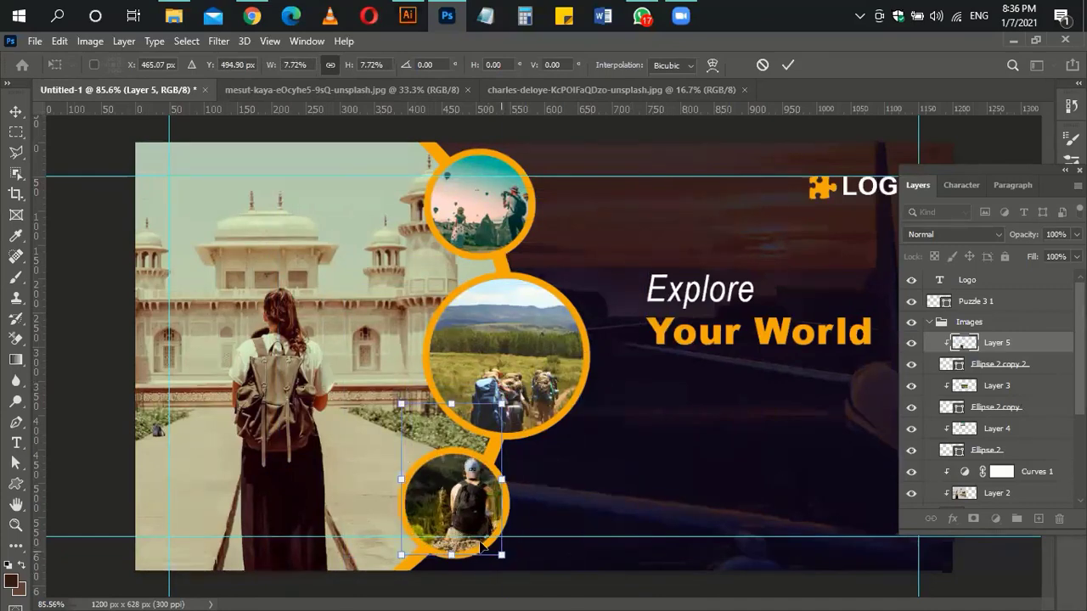
drag(482, 547, 486, 552)
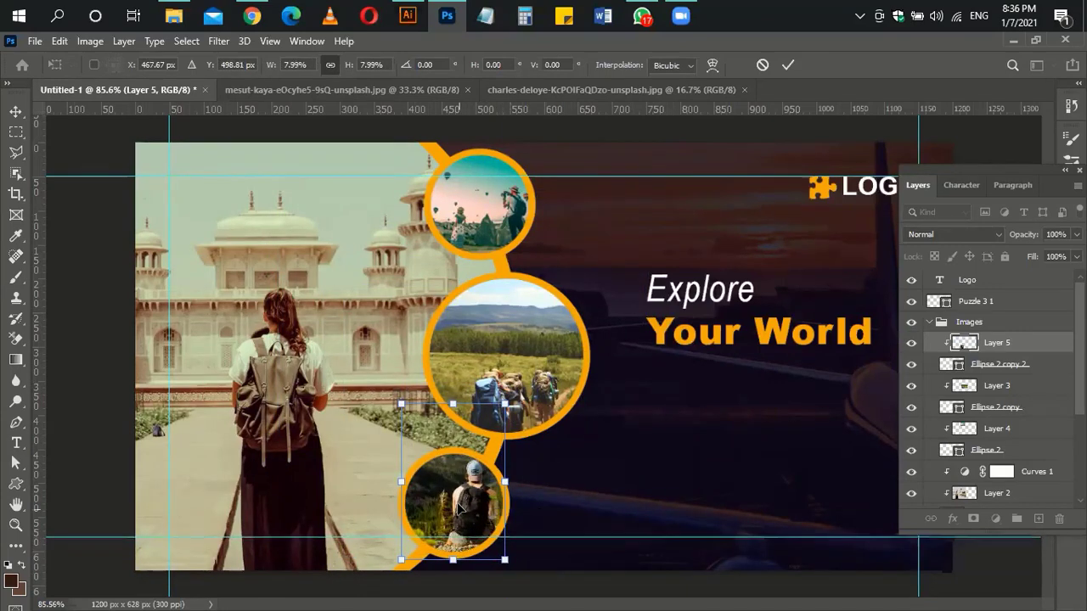
drag(458, 507, 453, 495)
drag(498, 405, 495, 412)
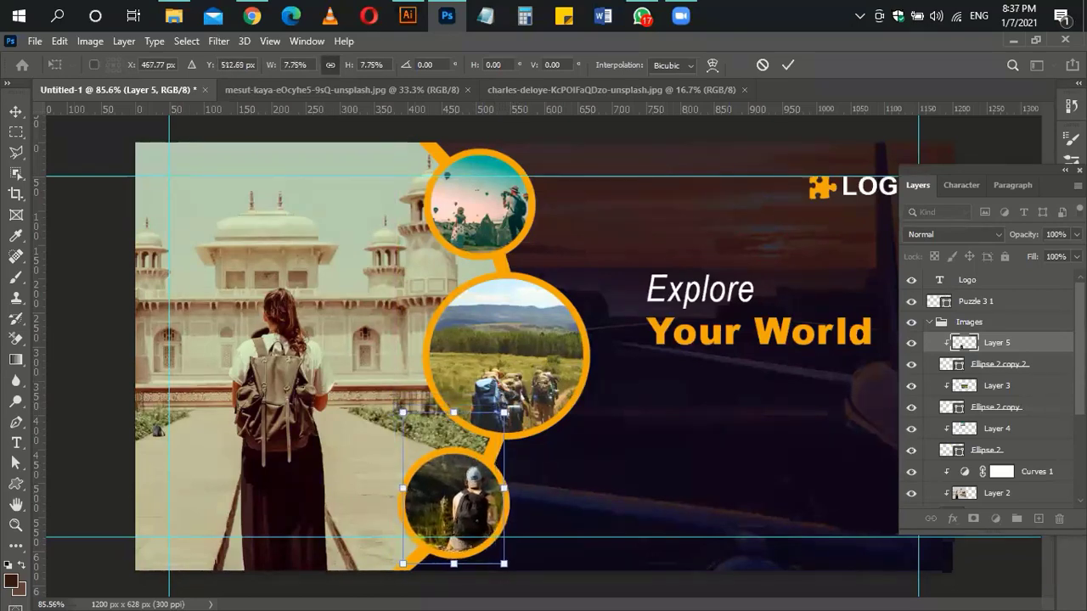
key(Return)
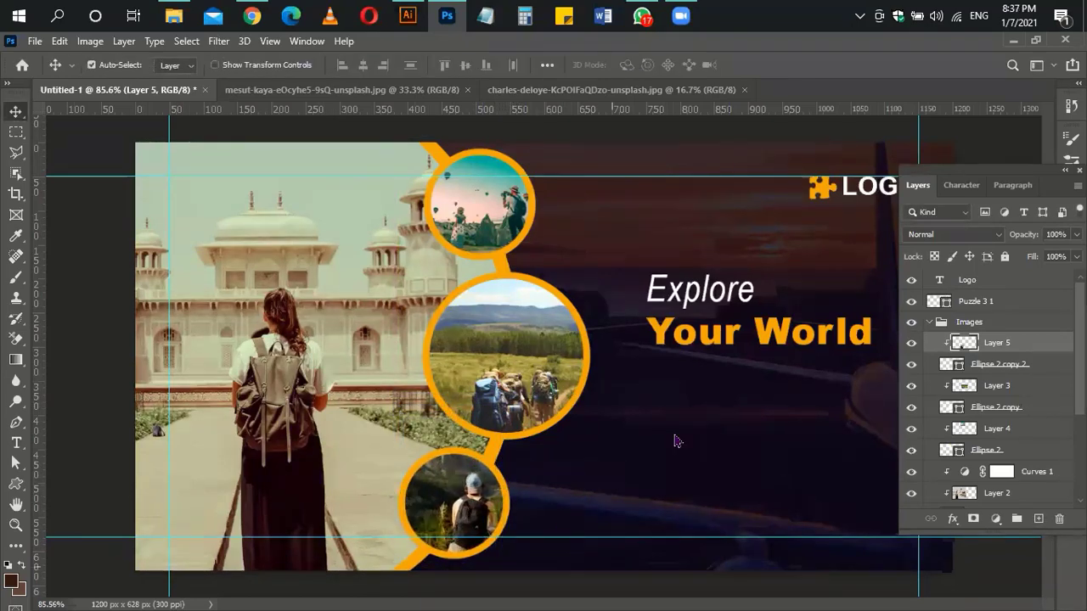
key(ctrl+l)
key(Return)
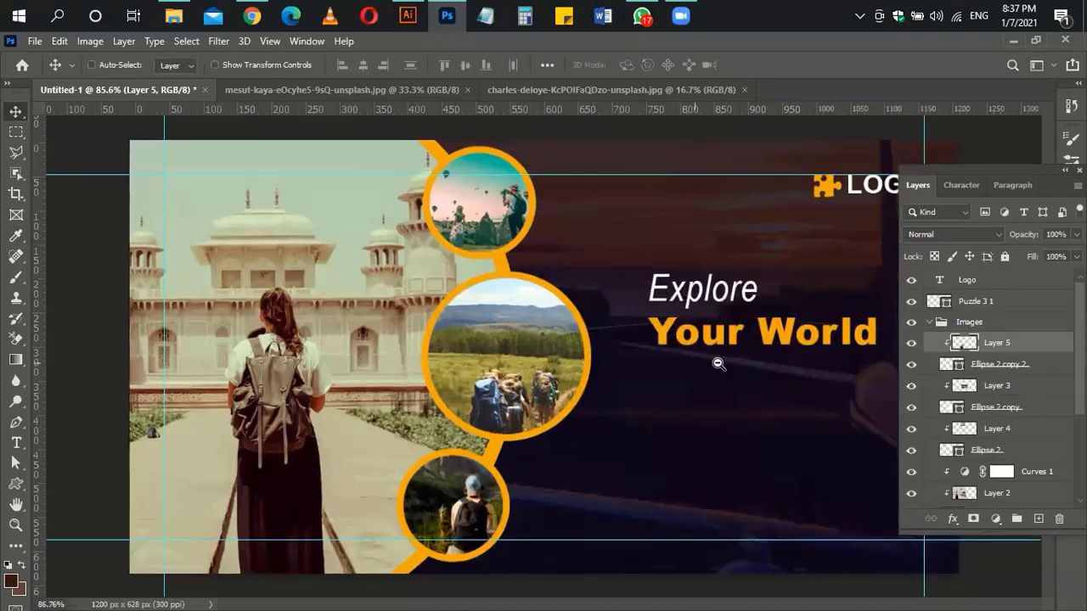
Step: Group the Logo text and puzzle icon layers into a group named 'Logo'
scroll(929, 344, up, 3)
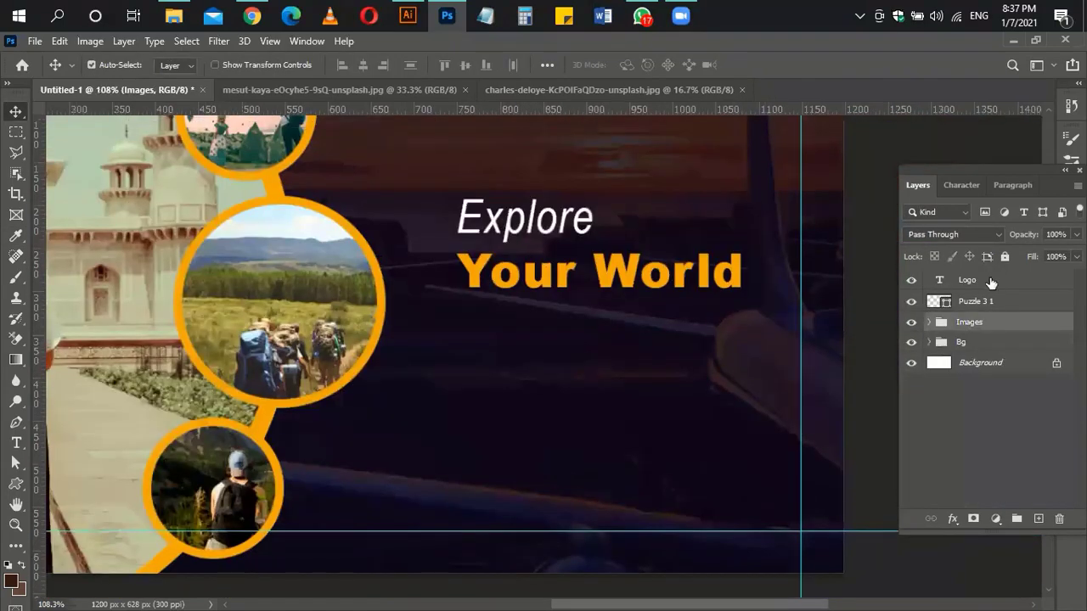
click(1003, 284)
ctrl+click(1008, 301)
key(ctrl+g)
double_click(962, 279)
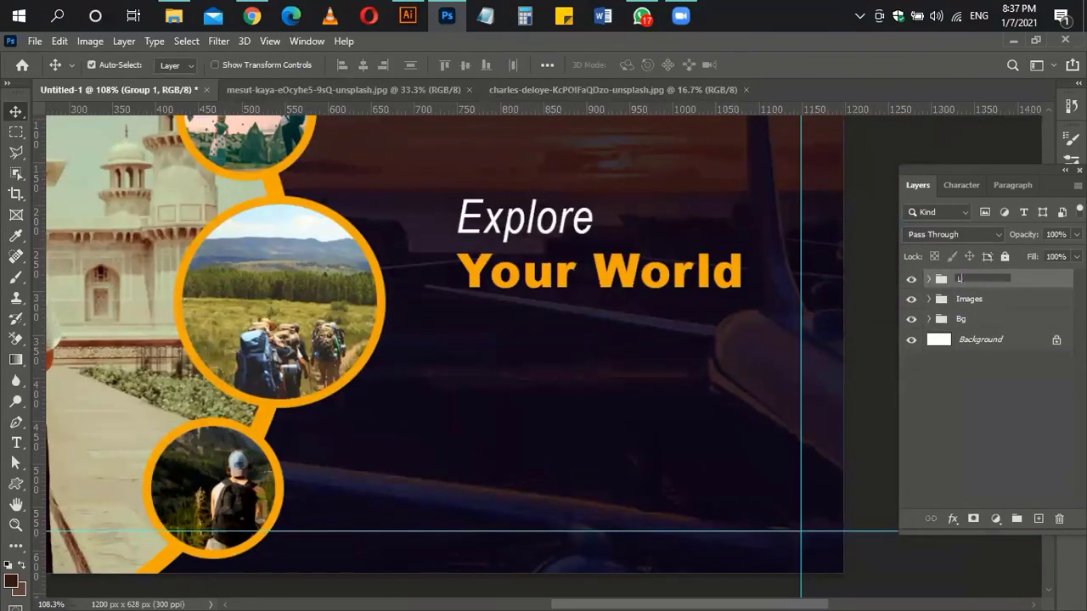
key(Return)
Step: Move the Explore Your World layer to the top of the stack and collapse the Bg group
click(629, 269)
drag(1024, 345, 1022, 270)
click(929, 341)
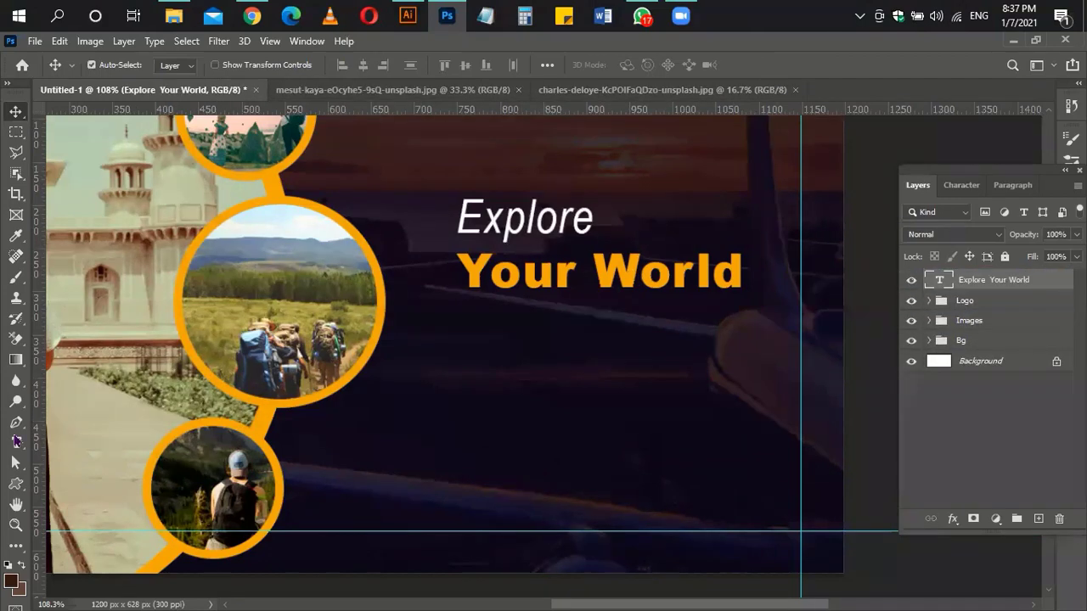
right_click(19, 488)
click(85, 512)
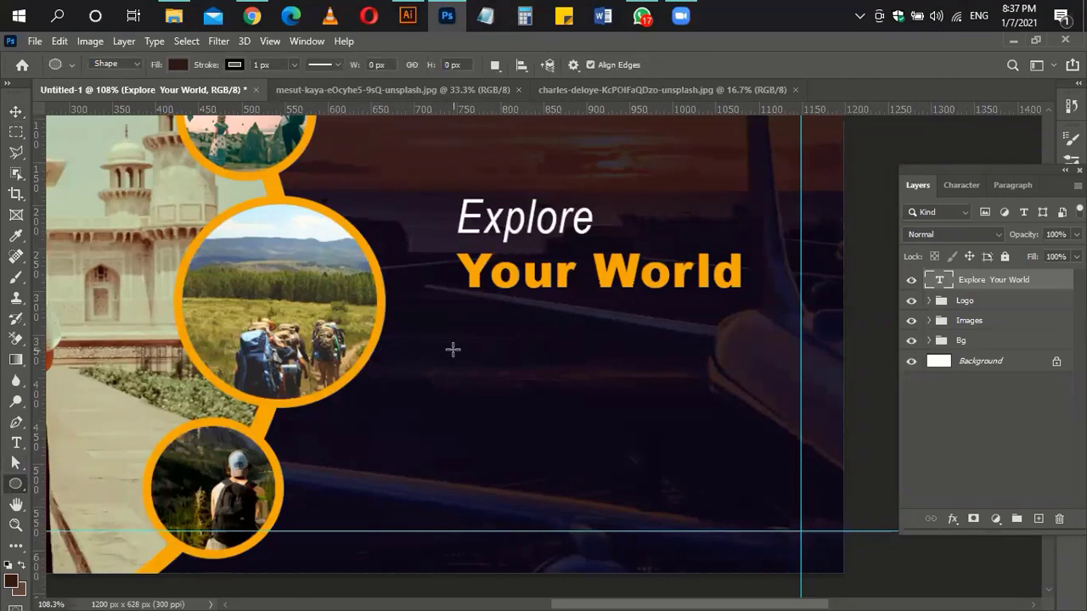
Step: Draw a 66 px orange circle with no outline right of the middle photo
drag(500, 367, 499, 367)
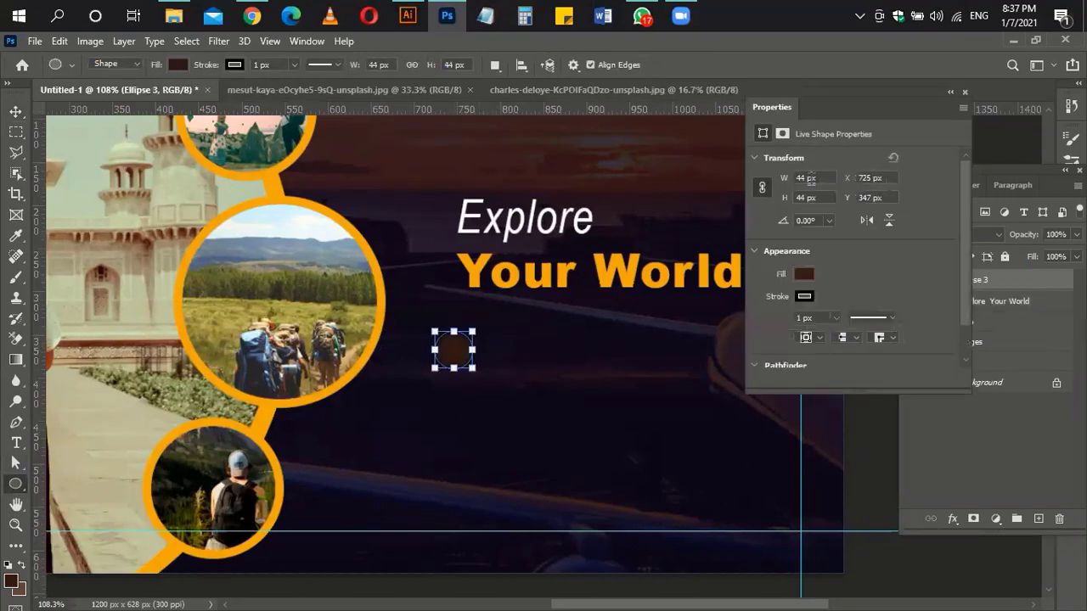
text(66)
click(802, 197)
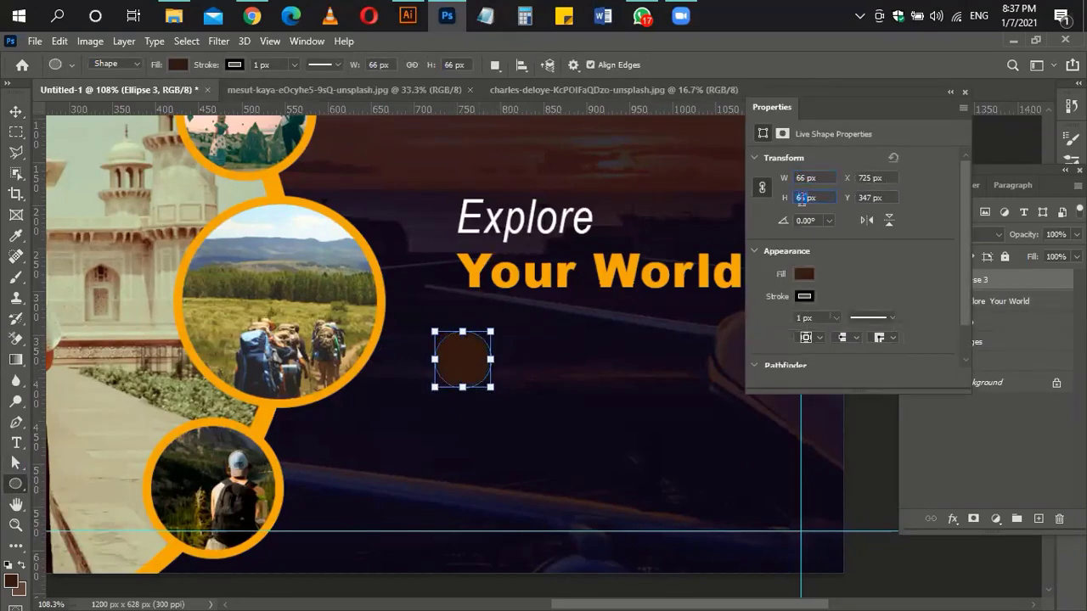
click(806, 297)
click(771, 326)
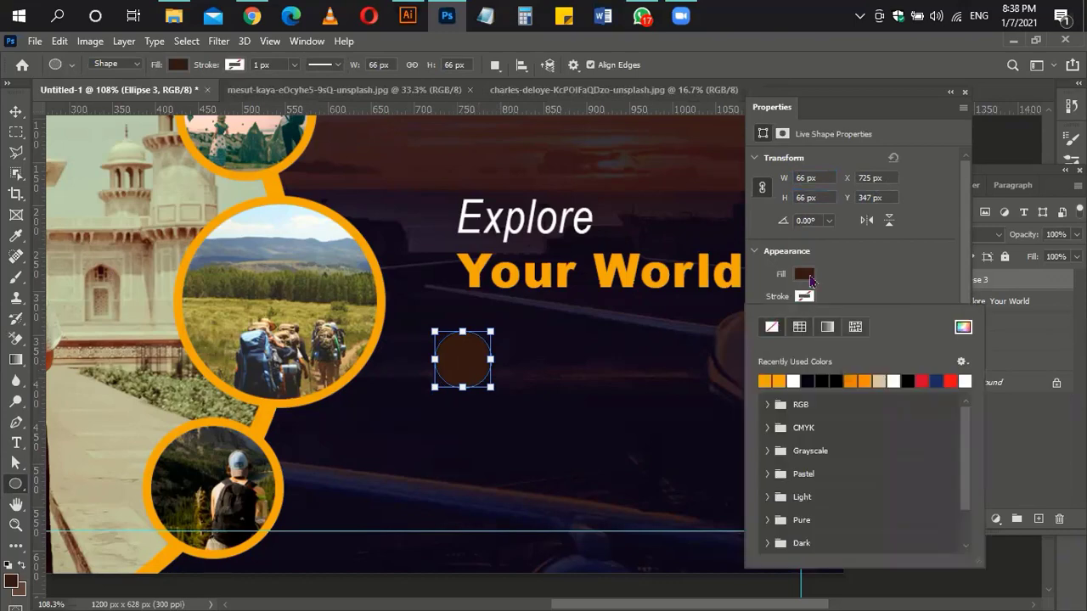
click(806, 275)
click(770, 357)
click(880, 267)
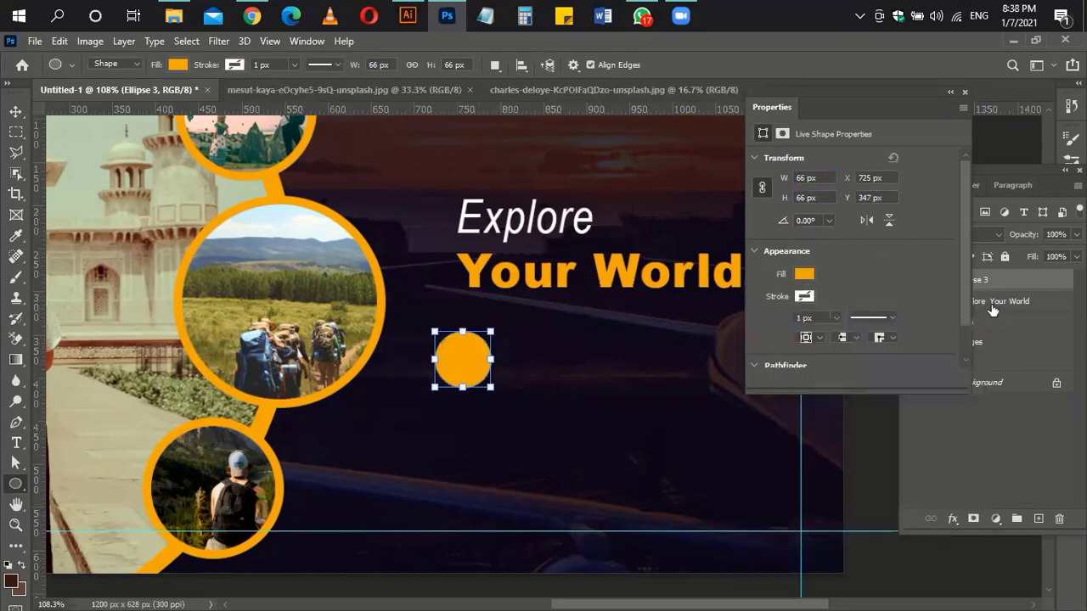
Step: Duplicate the circle, hide the original, and delete the copy's left anchor to make a half circle
key(ctrl+j)
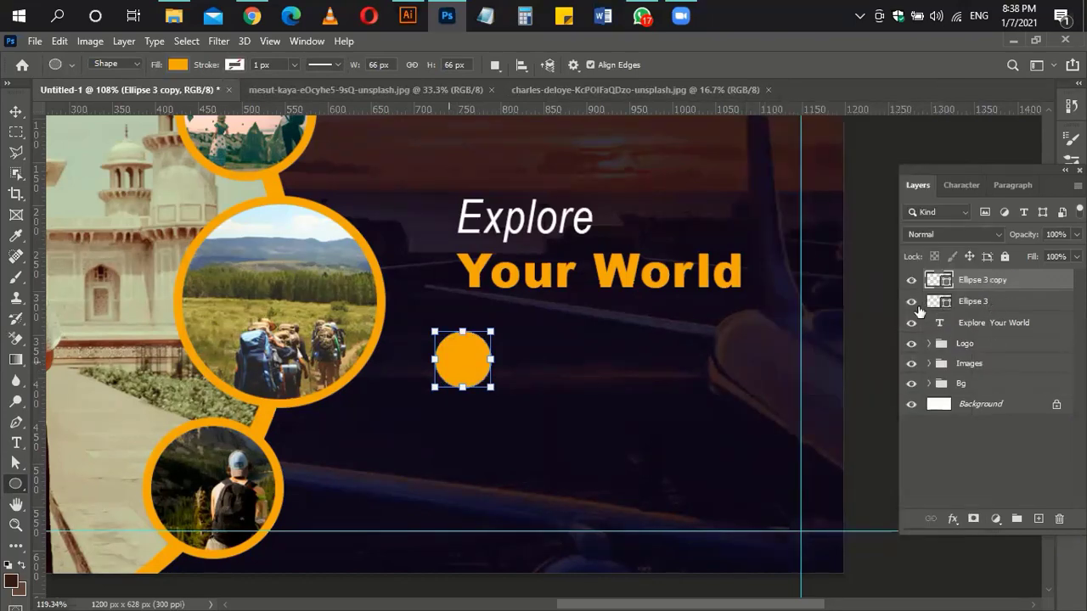
click(911, 302)
scroll(366, 366, up, 10)
key(a)
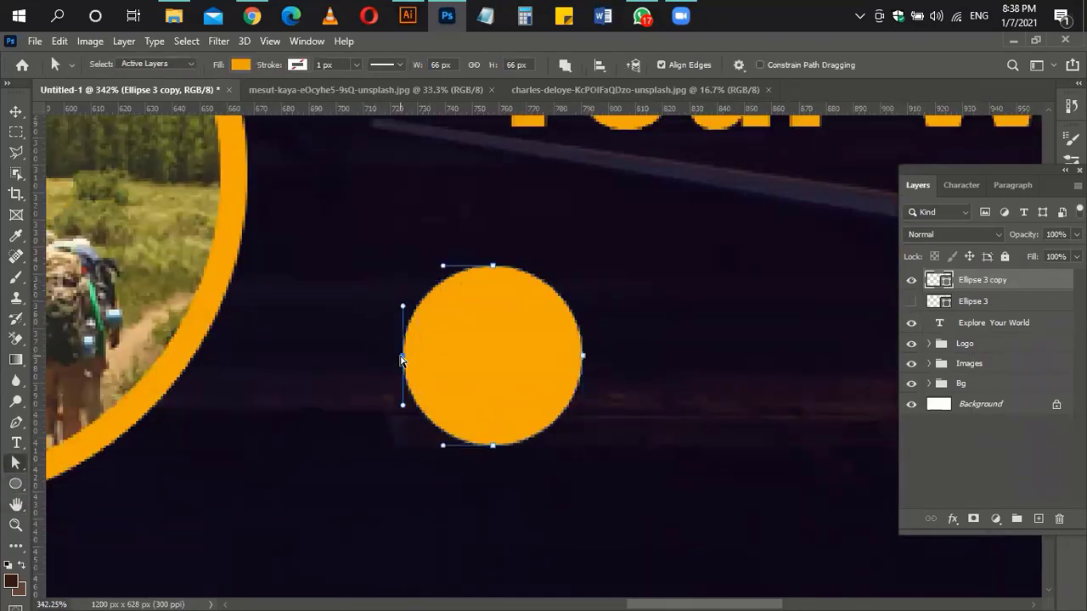
key(Delete)
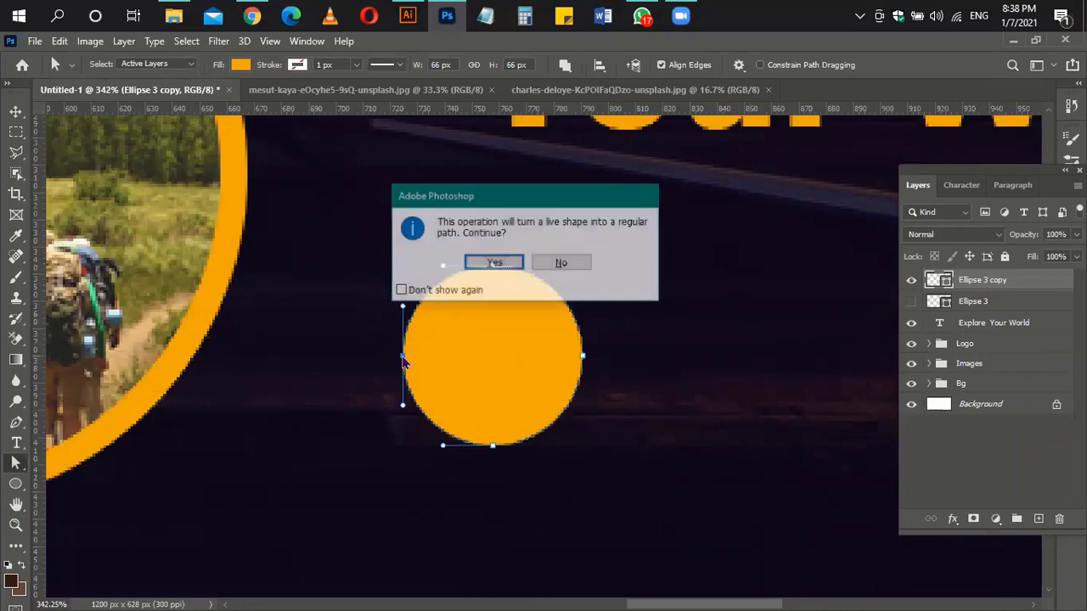
click(507, 263)
key(v)
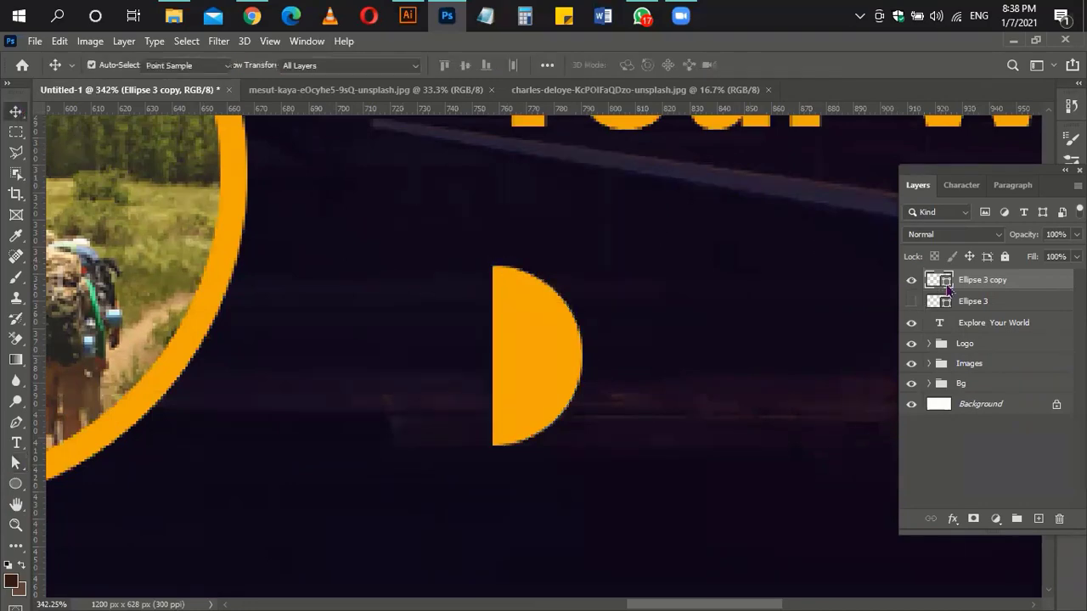
Step: Recolour the half circle a darker orange (#cd8e07)
double_click(938, 280)
click(836, 211)
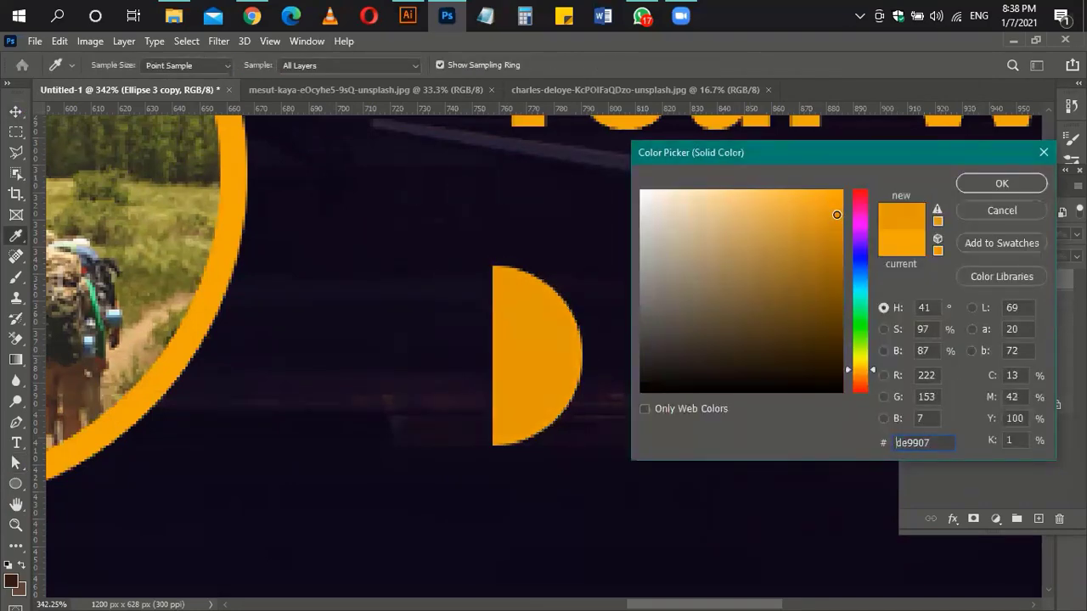
click(978, 186)
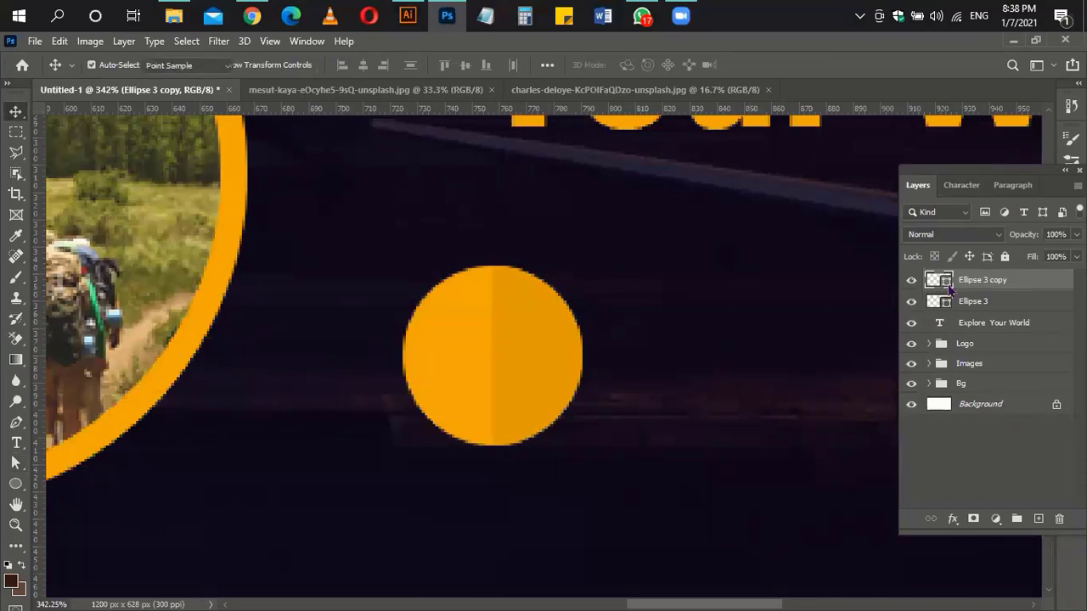
double_click(947, 287)
click(832, 217)
drag(835, 221, 834, 229)
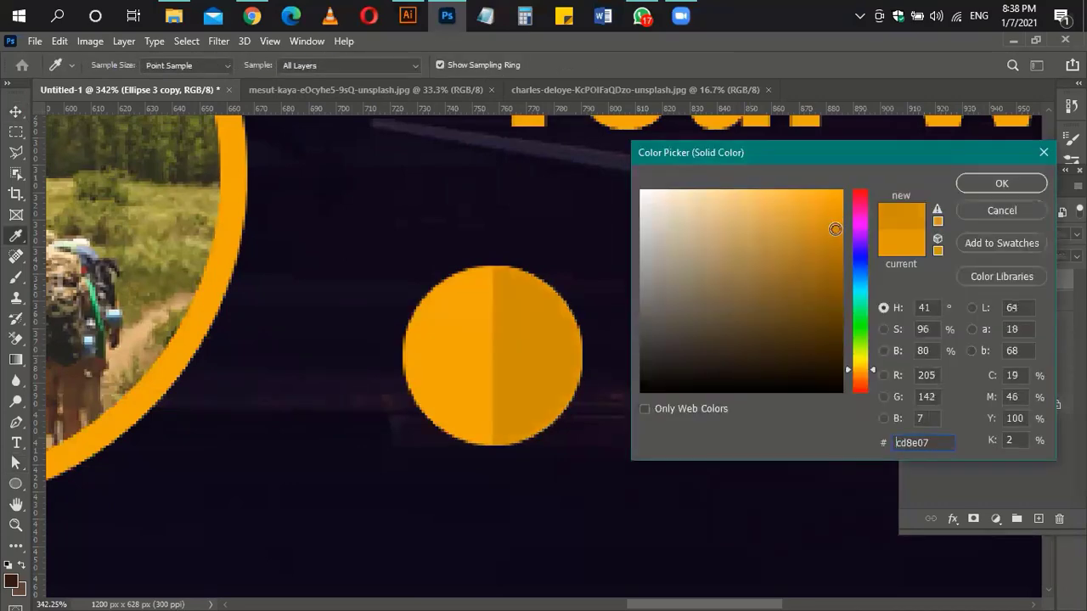
click(995, 192)
drag(707, 333, 671, 344)
double_click(943, 288)
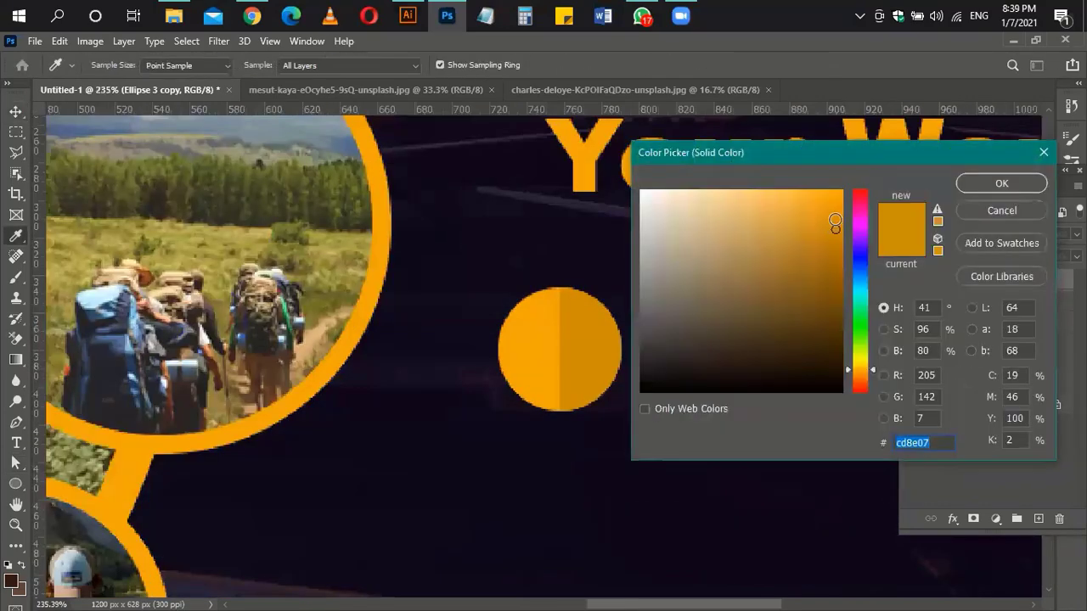
click(834, 220)
key(Return)
Step: Select both circle halves and start rotating them together to tilt the split
drag(797, 337, 787, 337)
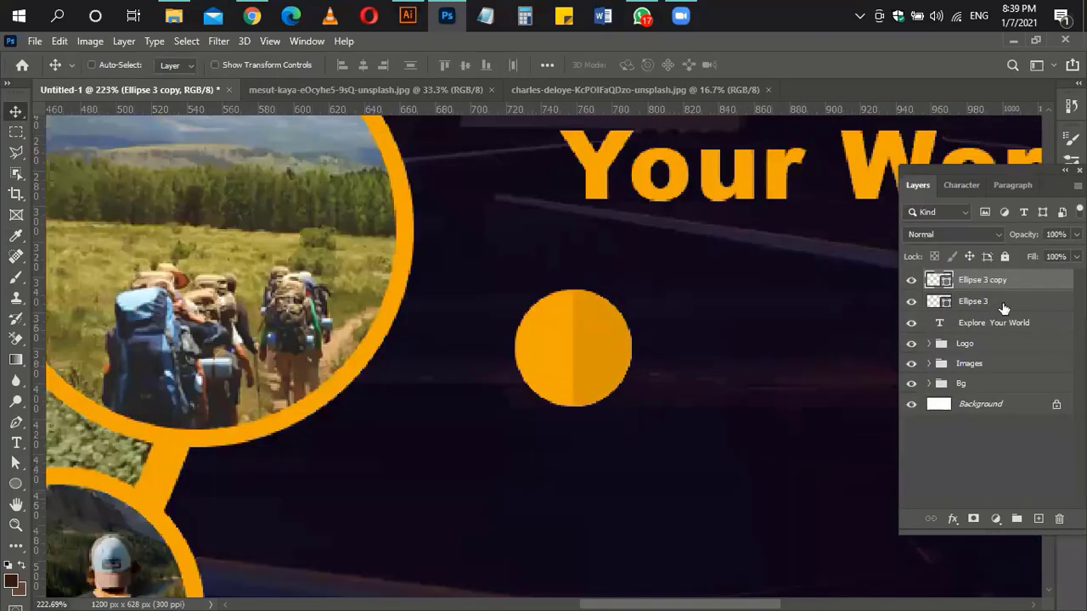
shift+click(1002, 307)
key(ctrl+t)
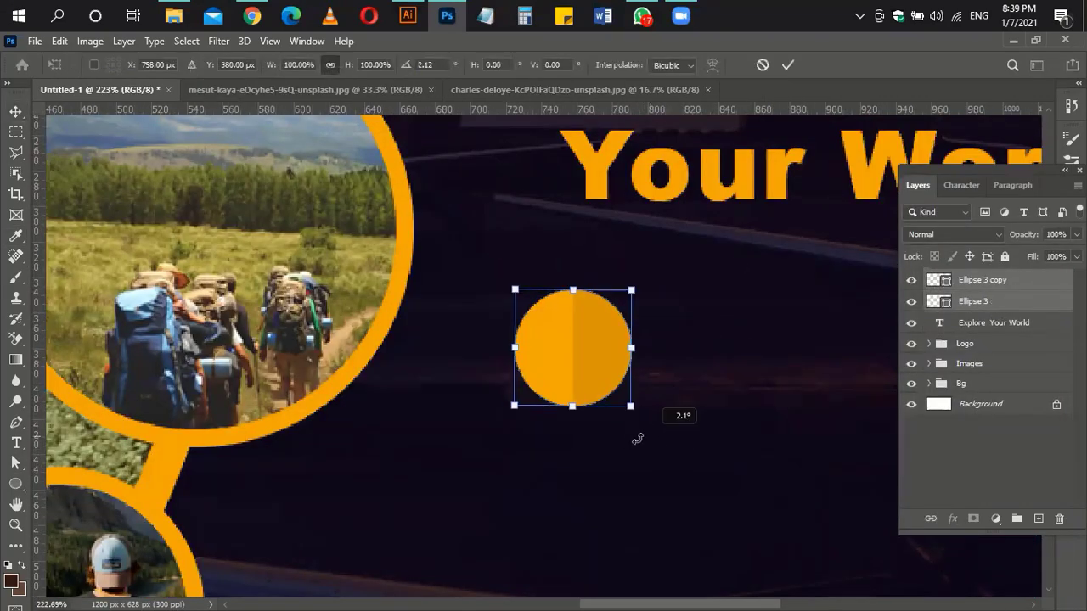
drag(637, 439, 594, 453)
Step: Commit the rotation, add a vertical guide left of the headline, and group the halves onto it
key(Return)
scroll(671, 364, down, 3)
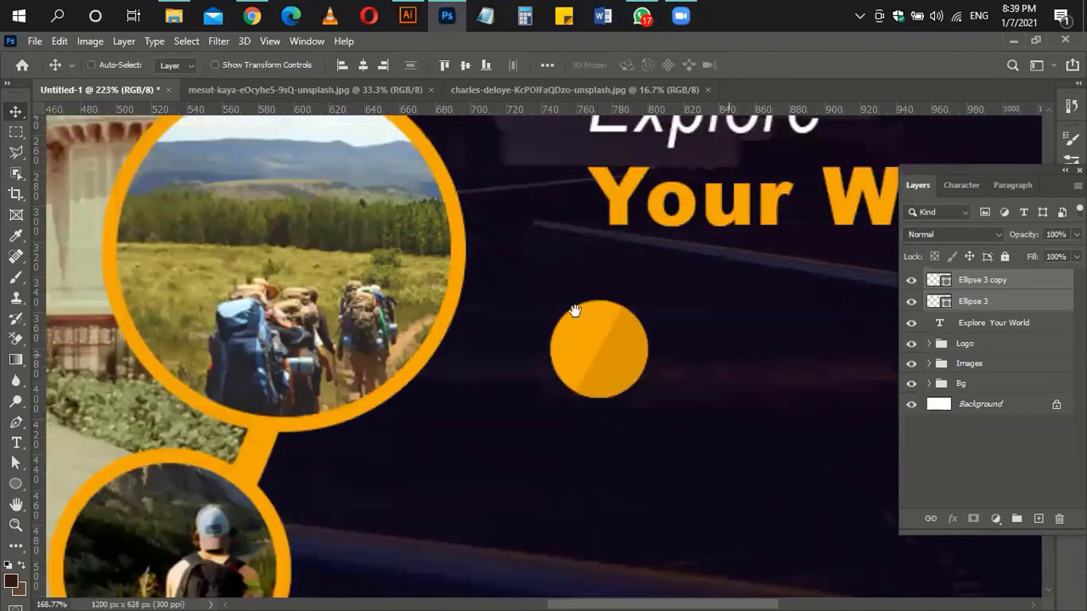
drag(574, 311, 357, 310)
drag(444, 373, 436, 375)
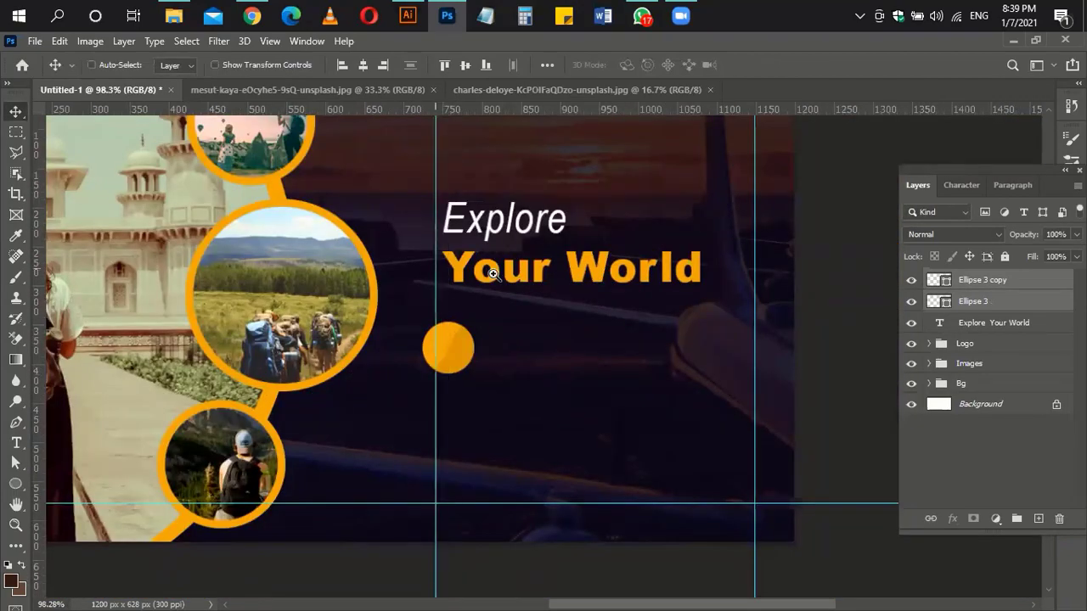
drag(493, 274, 444, 283)
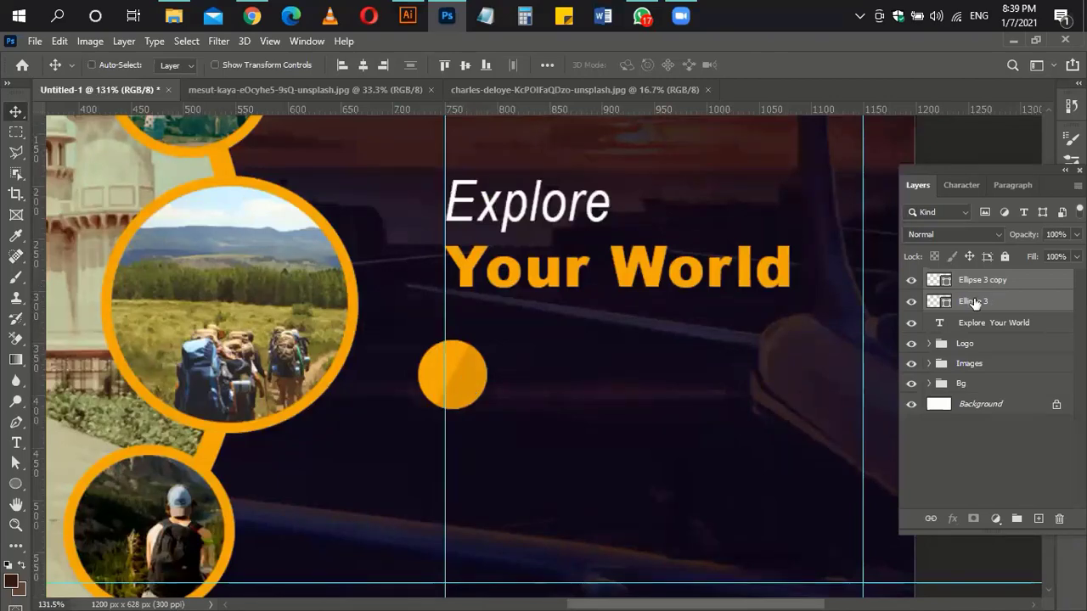
key(ctrl+g)
key(shift+Right)
key(shift+Right)
key(shift+Right)
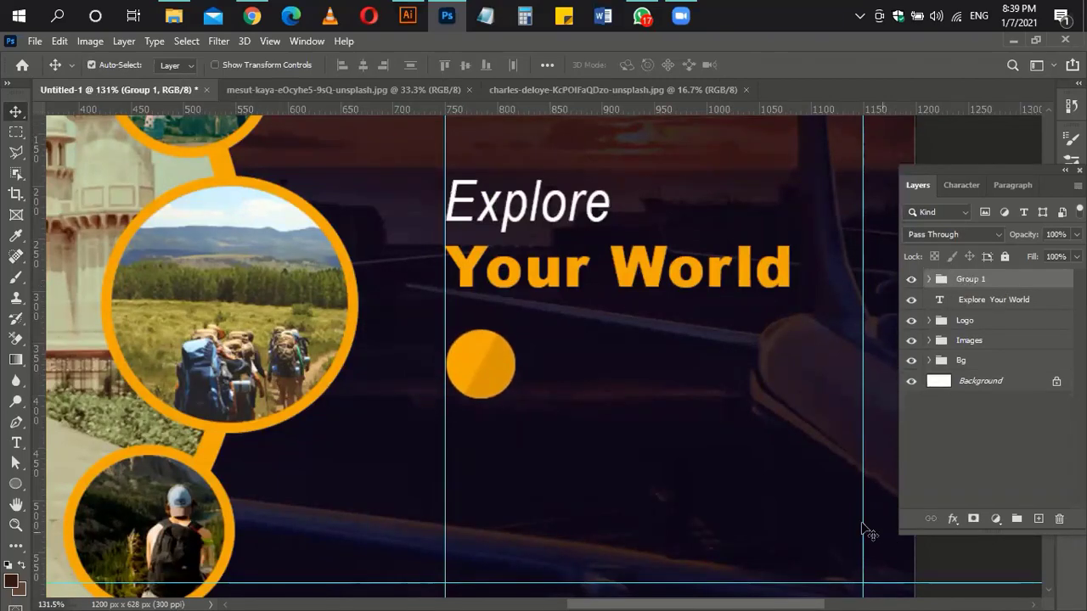
Step: Nudge the headline and circle group upward to line them up
scroll(691, 381, up, 3)
click(685, 371)
key(shift+Up)
key(shift+Up)
key(shift+Up)
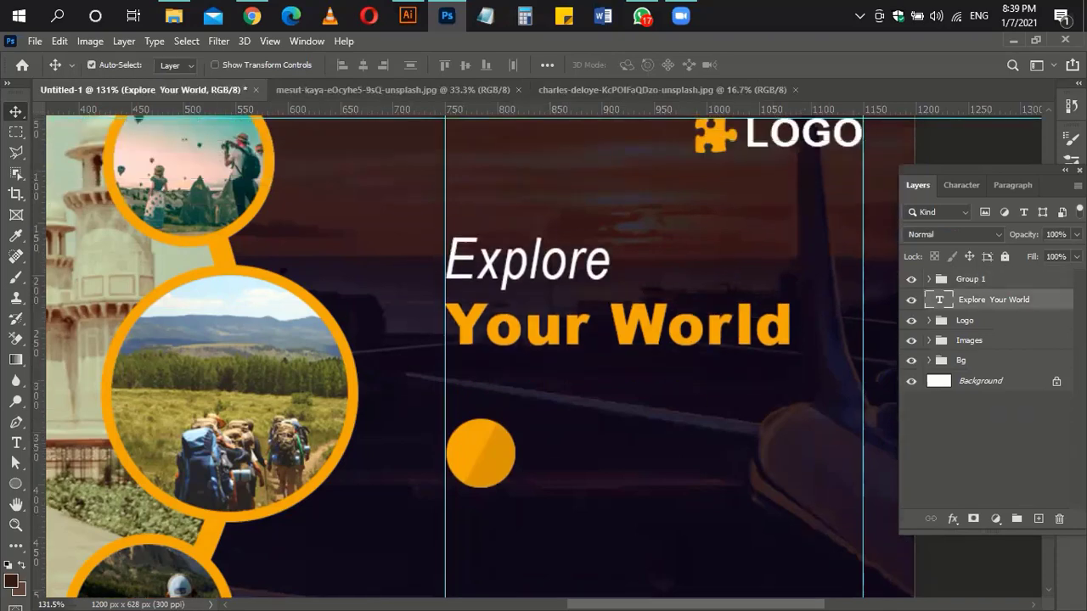
click(1019, 286)
key(shift+Up)
key(shift+Up)
key(shift+Up)
key(shift+Down)
Step: Duplicate the circle group twice, stacking the copies down in a column
scroll(478, 367, down, 4)
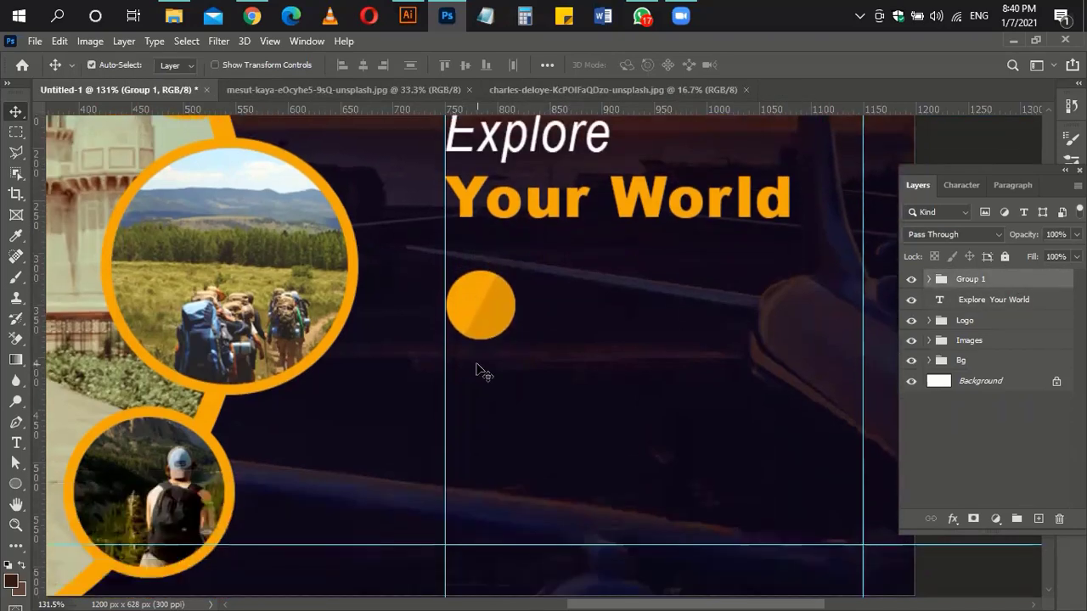
key(ctrl+j)
key(shift+Down)
key(shift+Down)
key(shift+Down)
key(shift+Down)
key(shift+Down)
key(shift+Down)
key(shift+Down)
key(shift+Down)
key(shift+Down)
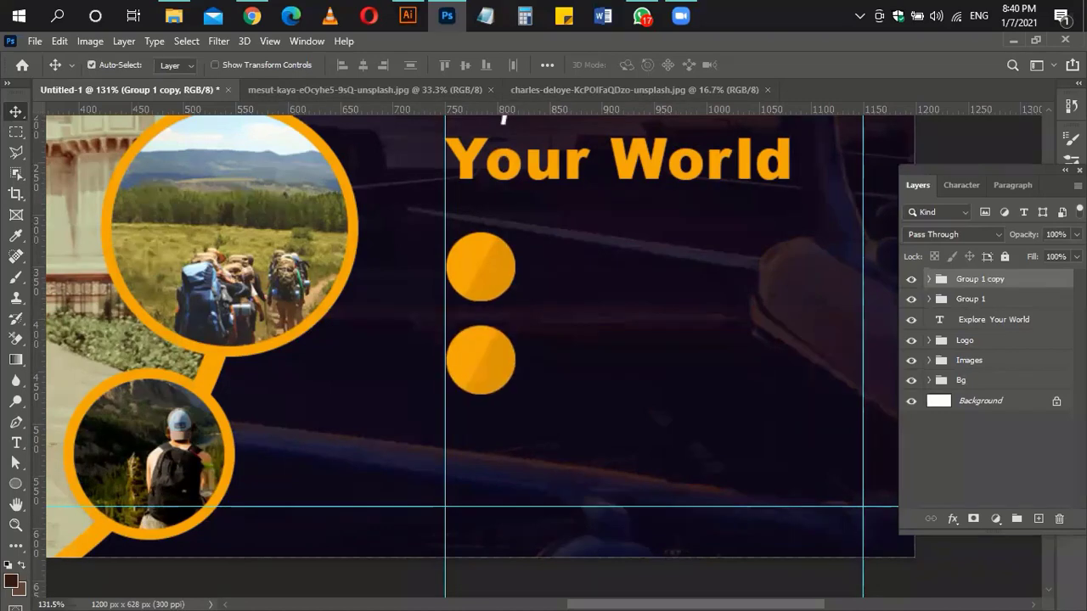
key(ctrl+j)
key(shift+Down)
key(shift+Down)
key(shift+Down)
key(shift+Down)
key(shift+Down)
key(shift+Down)
key(shift+Down)
key(shift+Down)
key(shift+Down)
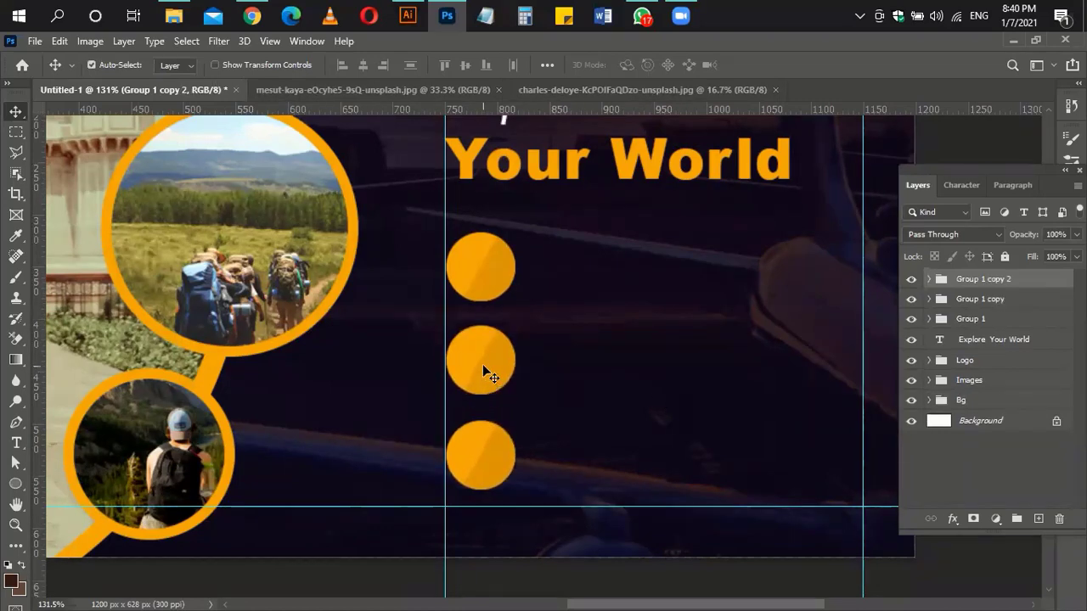
Step: Check the three circle groups and their halves in the Layers panel
click(482, 371)
click(928, 299)
shift+click(990, 323)
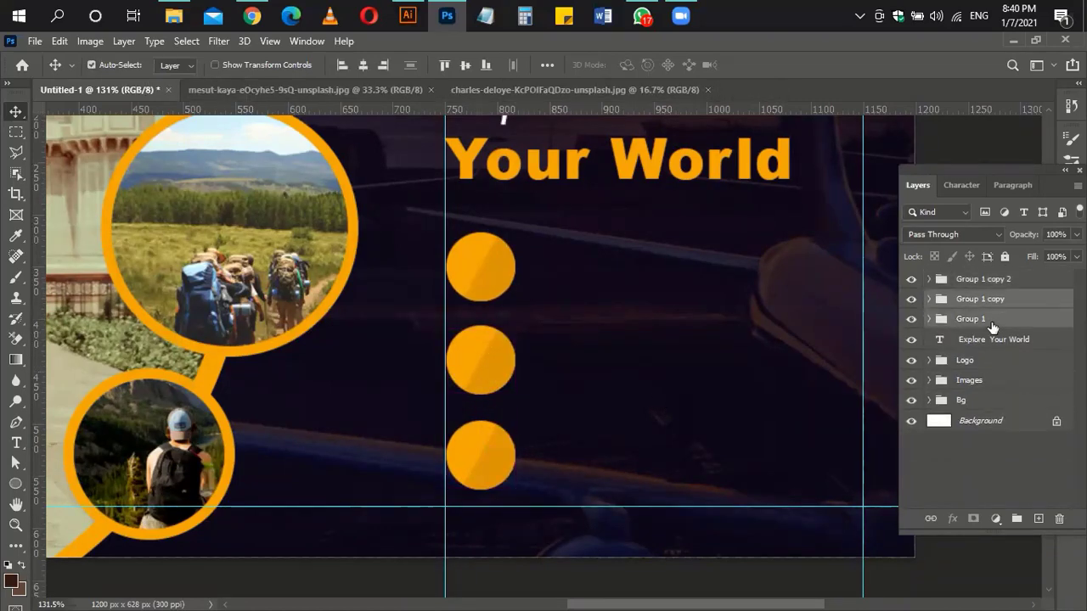
shift+click(994, 285)
click(621, 302)
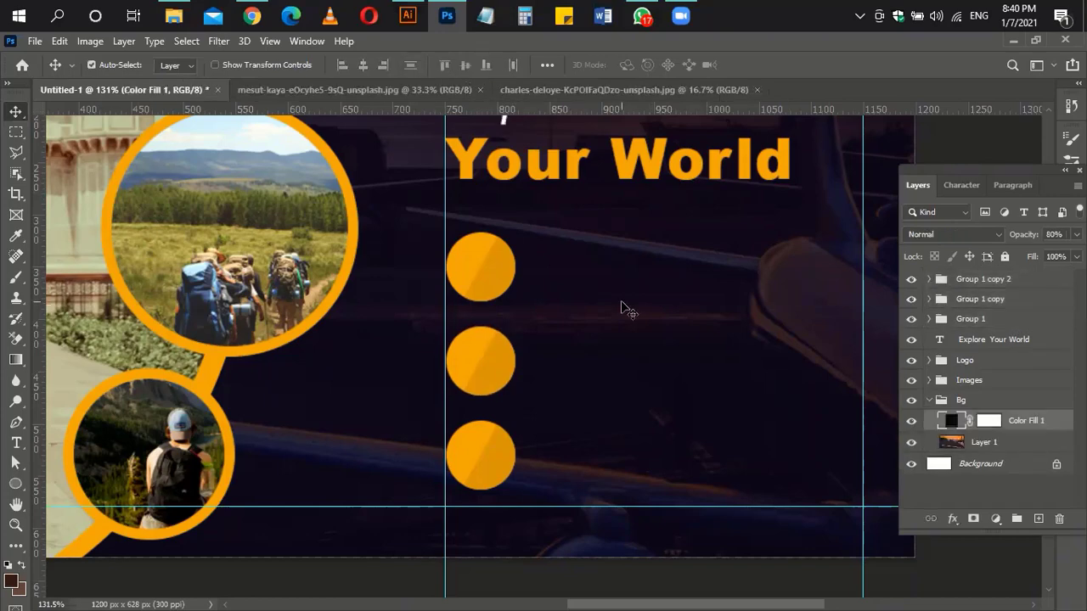
click(976, 279)
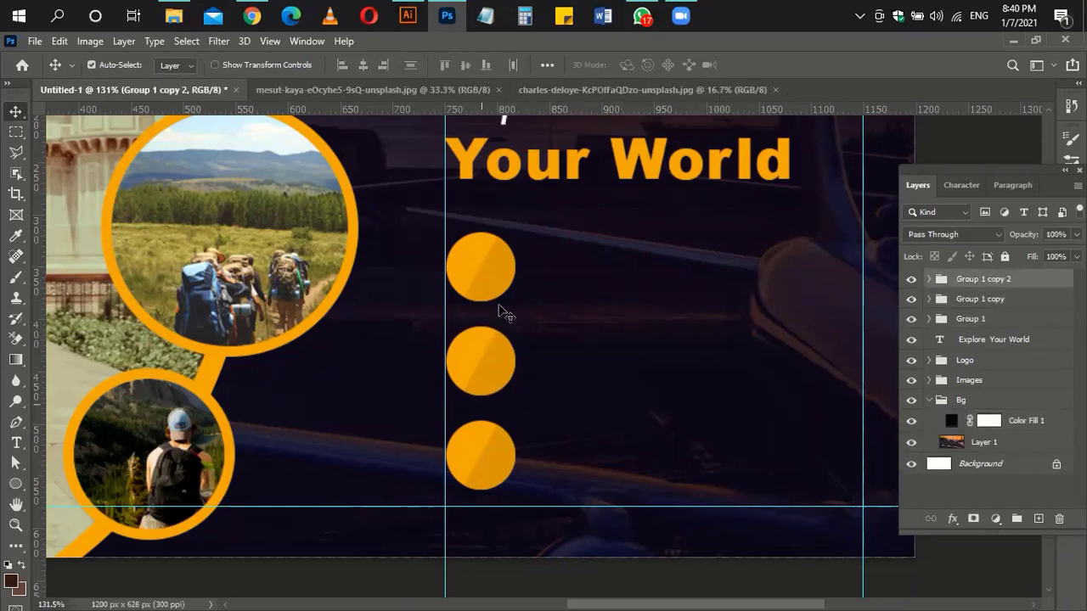
click(489, 276)
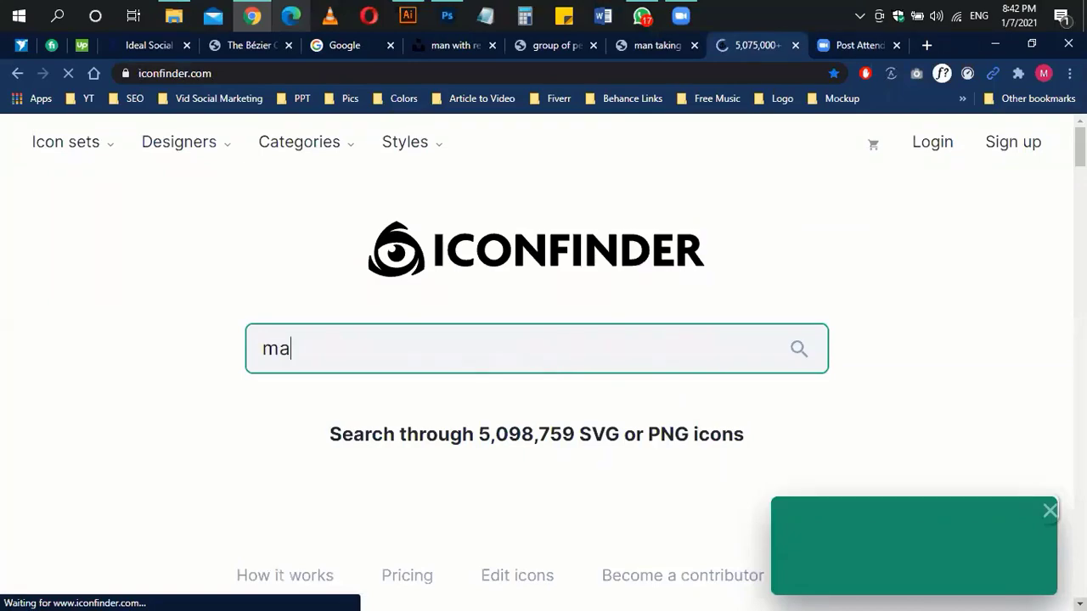
Step: Search Iconfinder for mail icons and download the plain envelope icon as a 512 px PNG
text(il)
key(Return)
scroll(609, 357, down, 5)
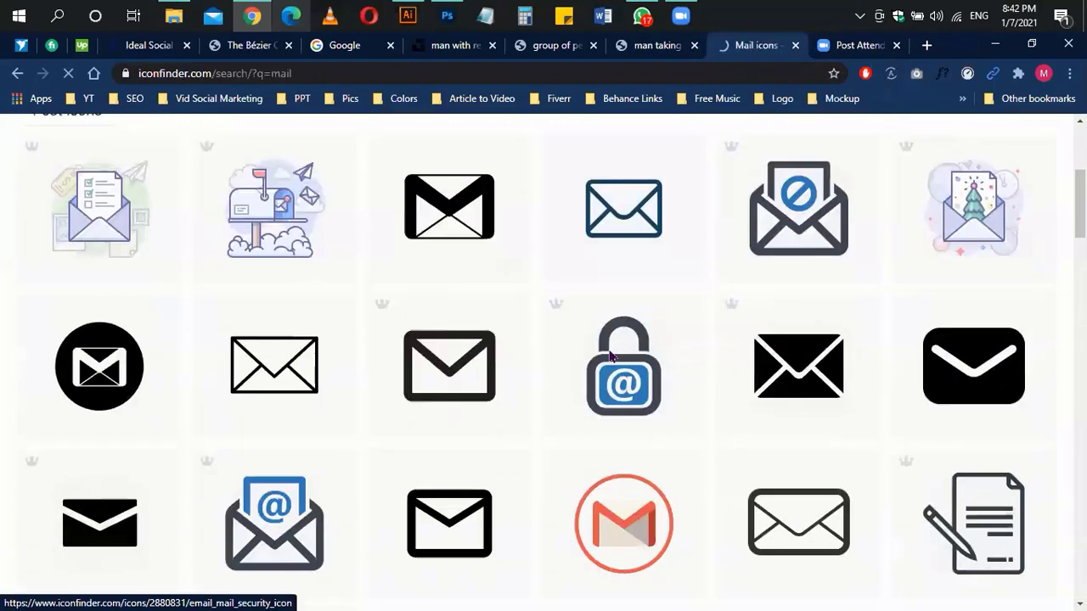
scroll(544, 343, down, 4)
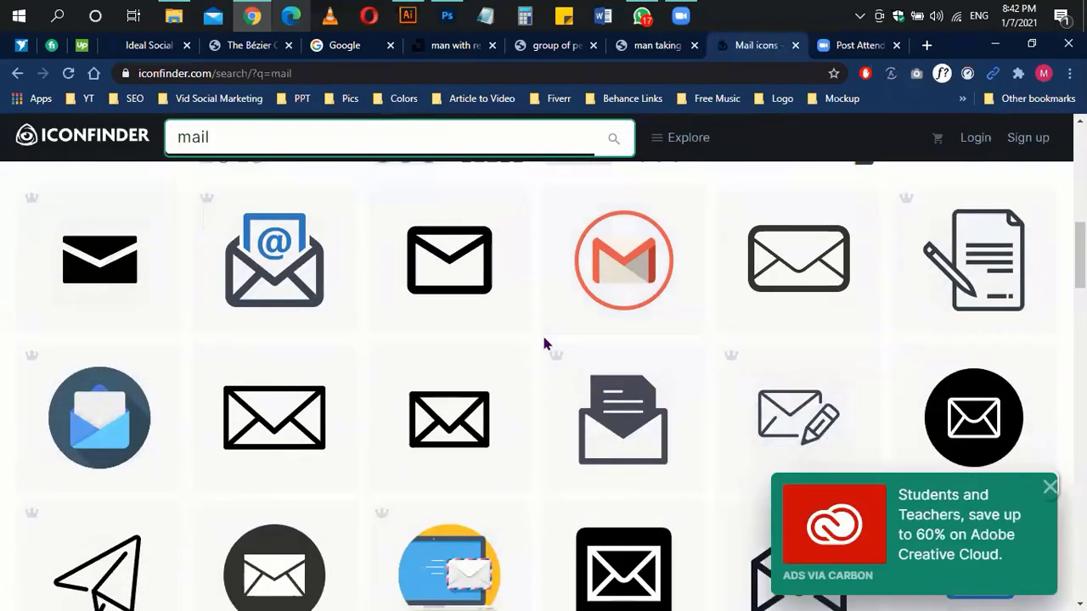
scroll(510, 346, up, 2)
click(465, 347)
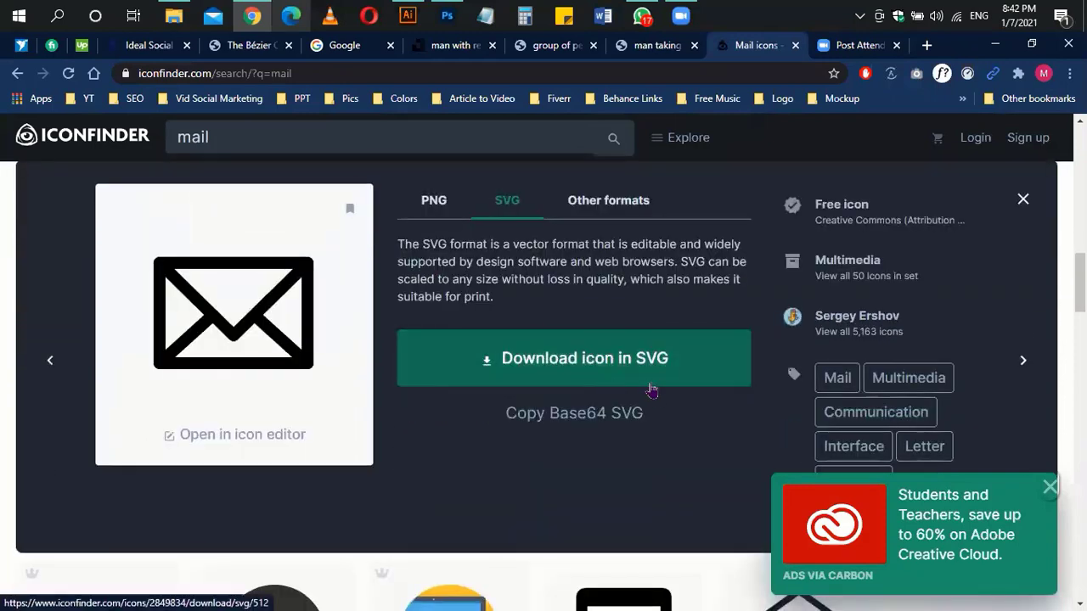
click(434, 202)
click(569, 400)
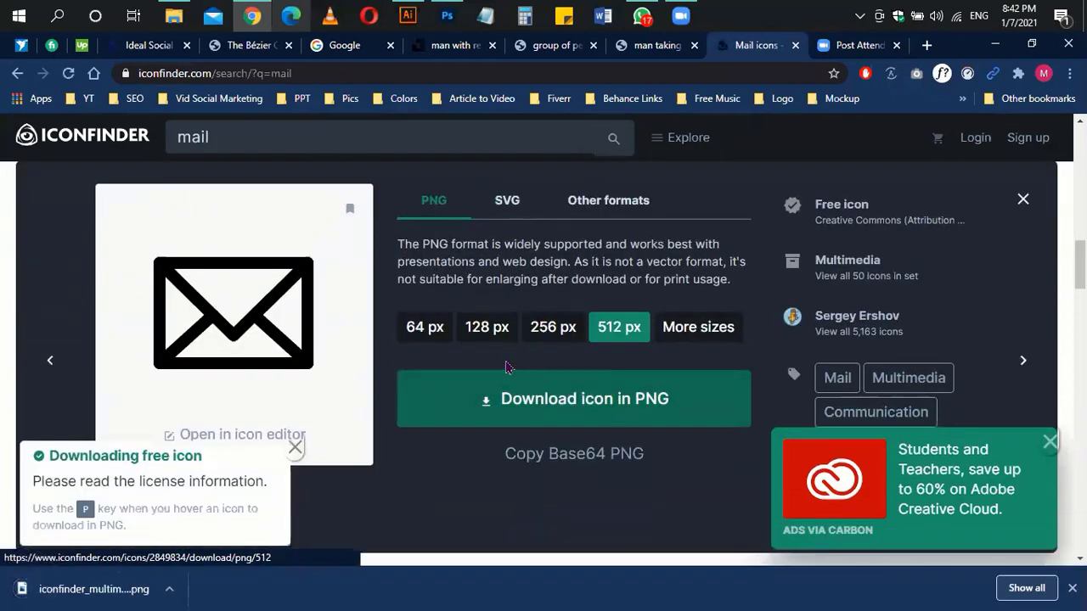
Step: Search for 'website' icons and download the globe icon as PNG
scroll(508, 363, up, 10)
drag(222, 138, 90, 158)
text(website)
key(Return)
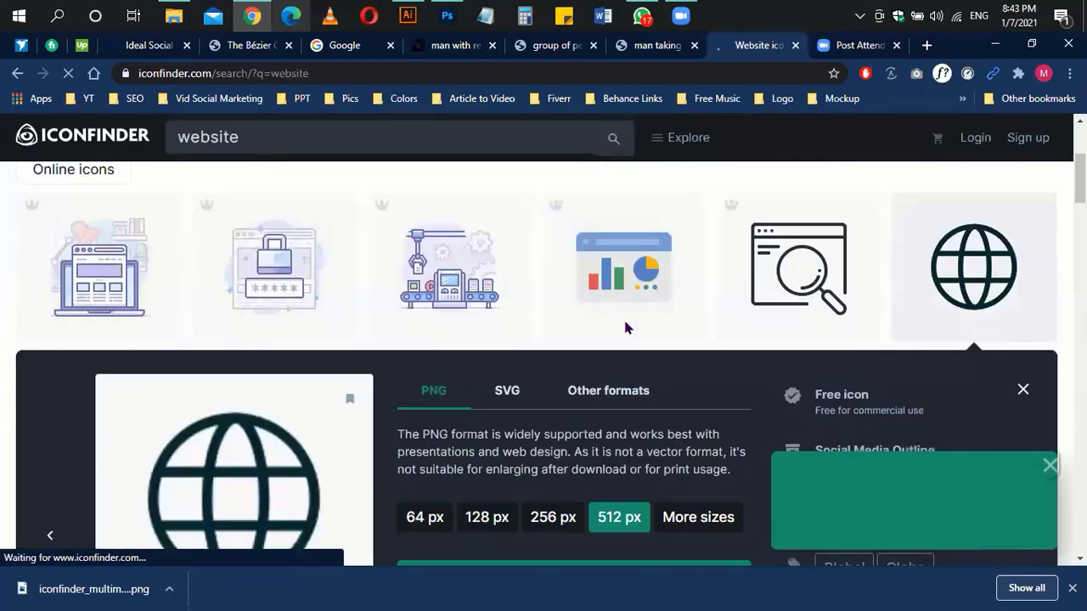
scroll(624, 327, down, 3)
click(621, 319)
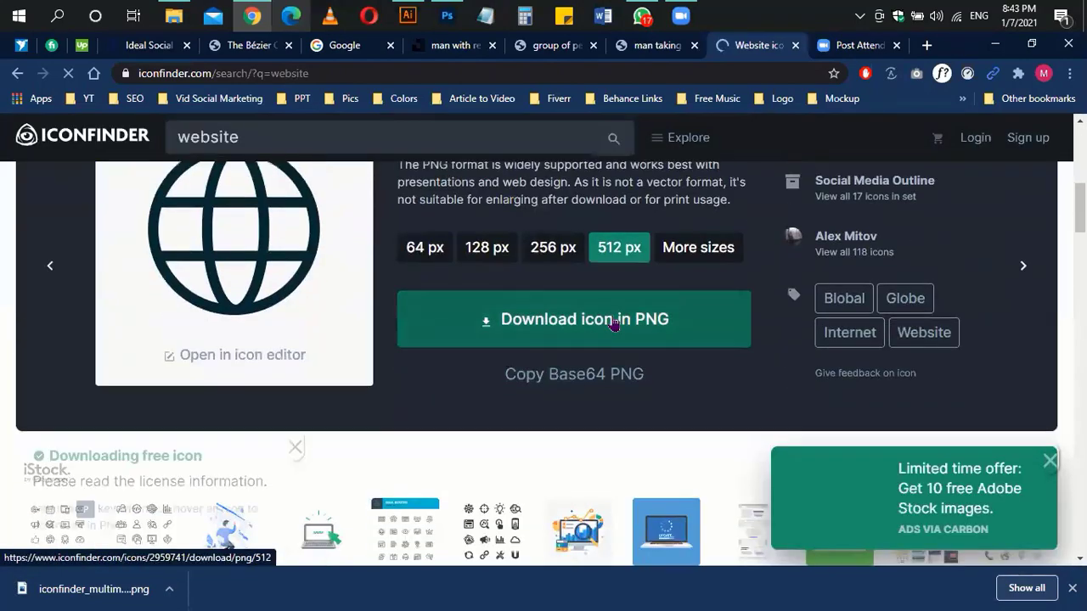
Step: Search for 'phone' icons and download the ringing-phone icon as PNG
drag(247, 138, 167, 149)
text(phone)
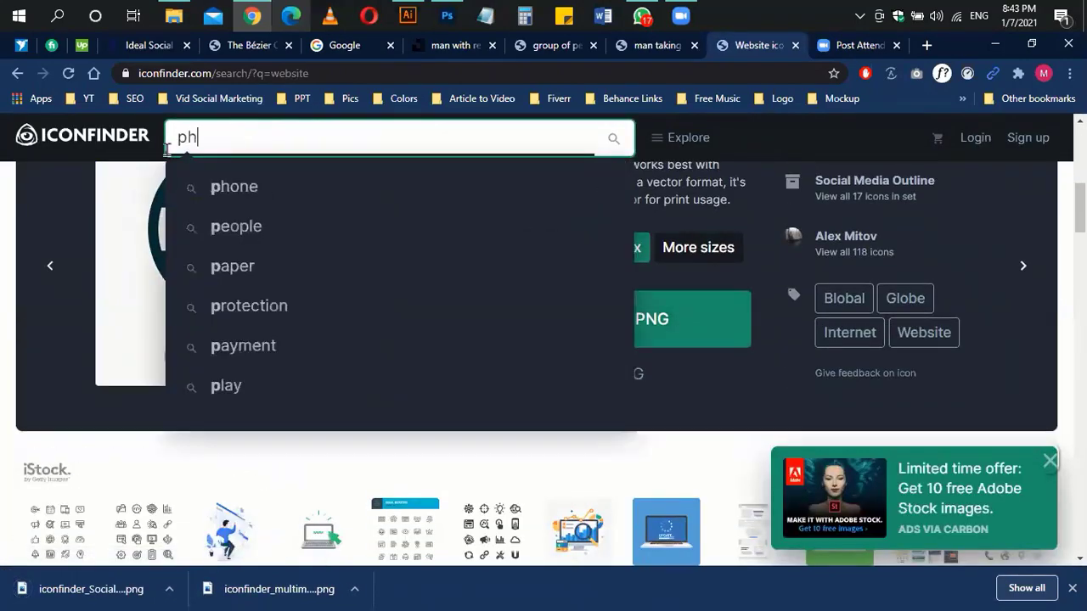
key(Return)
scroll(531, 298, down, 4)
scroll(533, 301, down, 10)
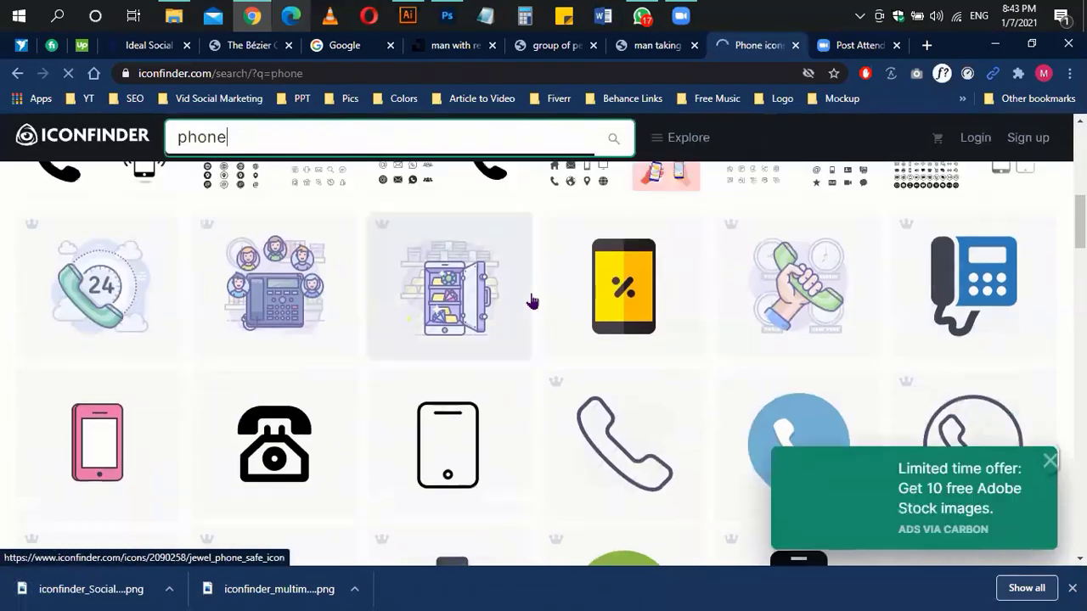
scroll(531, 301, down, 5)
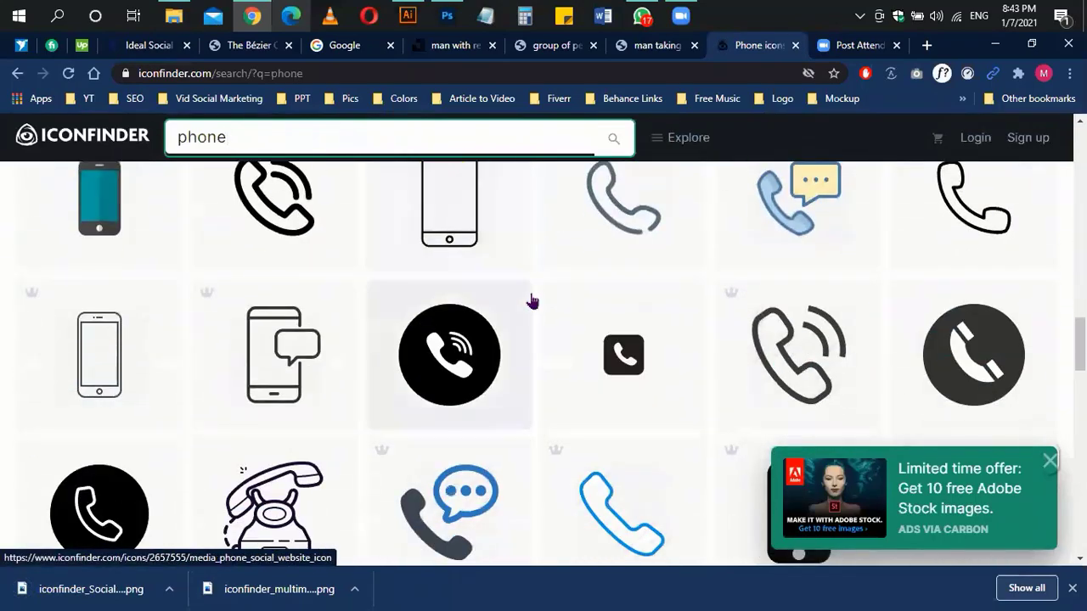
scroll(532, 300, up, 1)
scroll(531, 301, down, 1)
scroll(532, 301, down, 1)
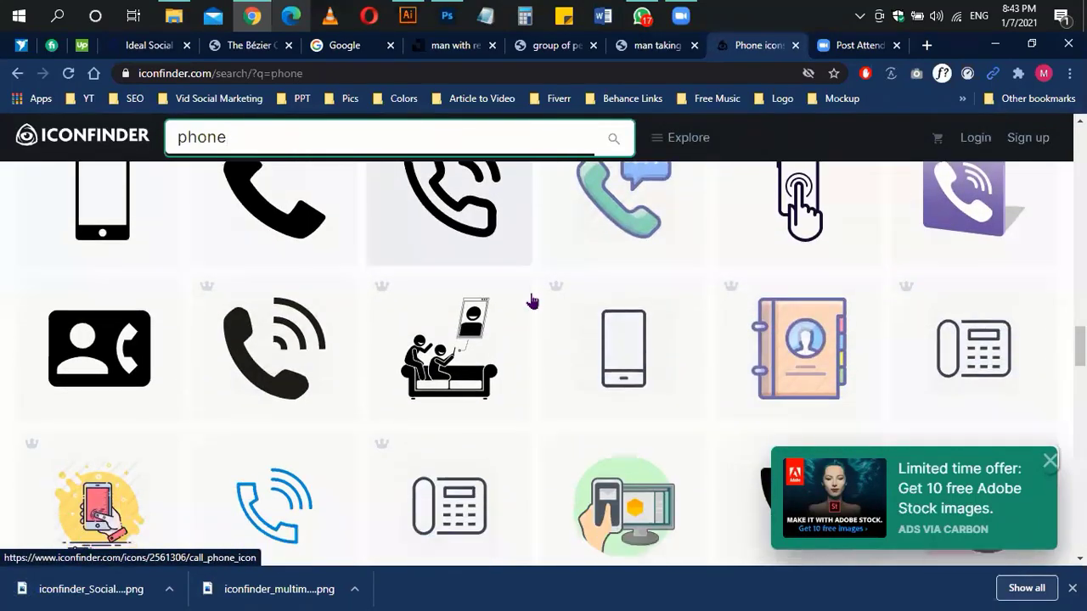
scroll(532, 301, up, 8)
click(274, 501)
scroll(626, 284, down, 2)
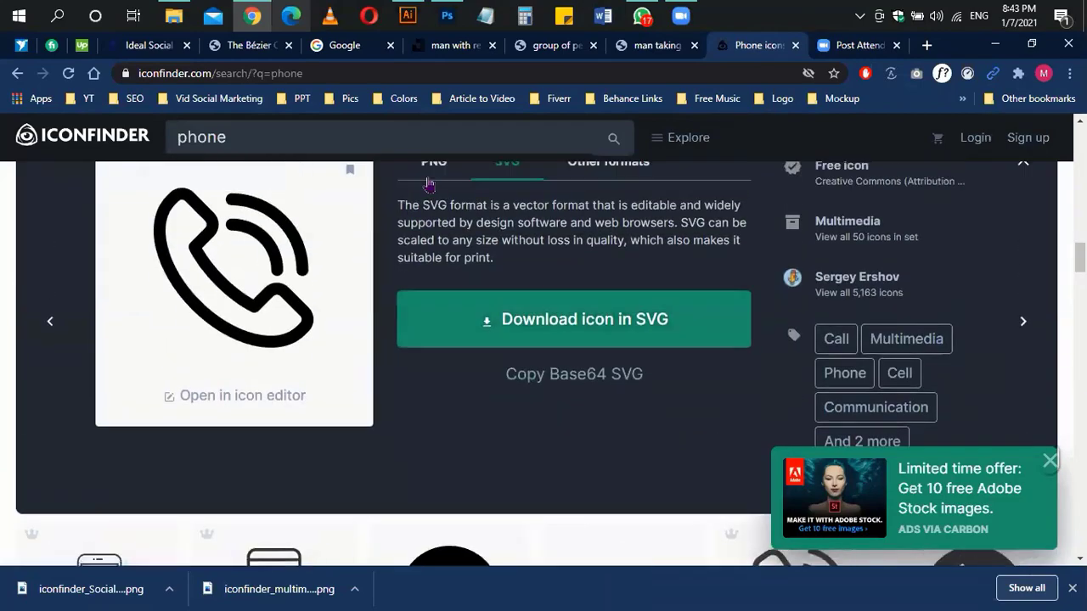
click(433, 161)
click(576, 374)
Step: Bring the phone icon into the banner, then also download the ringing-phone icon as SVG
drag(93, 588, 510, 211)
key(alt+Tab)
drag(290, 586, 420, 325)
click(806, 45)
scroll(520, 259, up, 1)
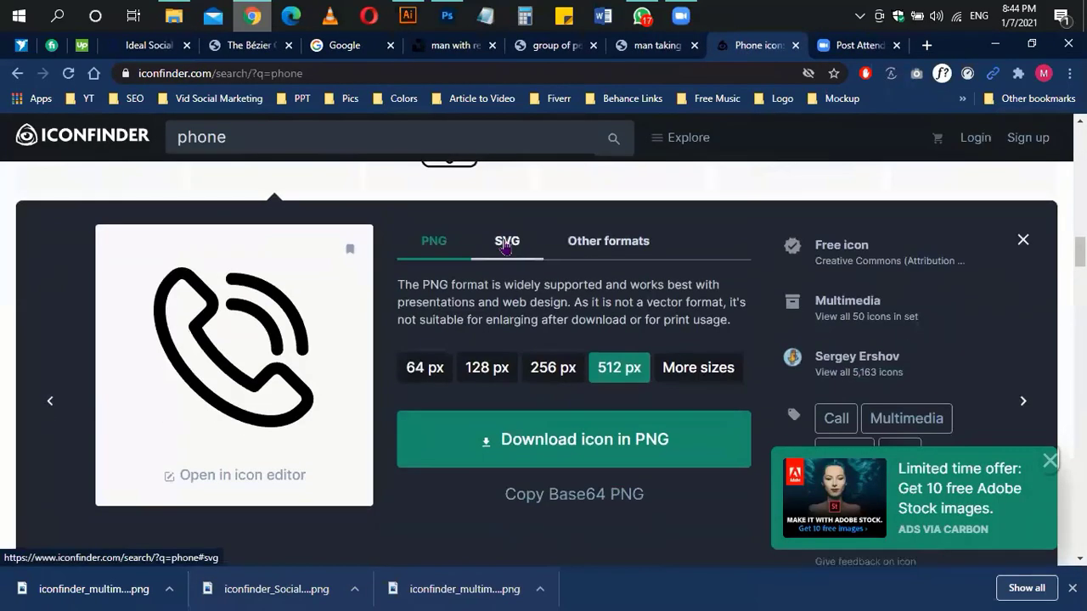
click(507, 241)
click(577, 399)
drag(93, 588, 614, 580)
Step: Shrink the placed phone icon to about 3.6% and move it onto the bottom circle
drag(614, 240, 793, 187)
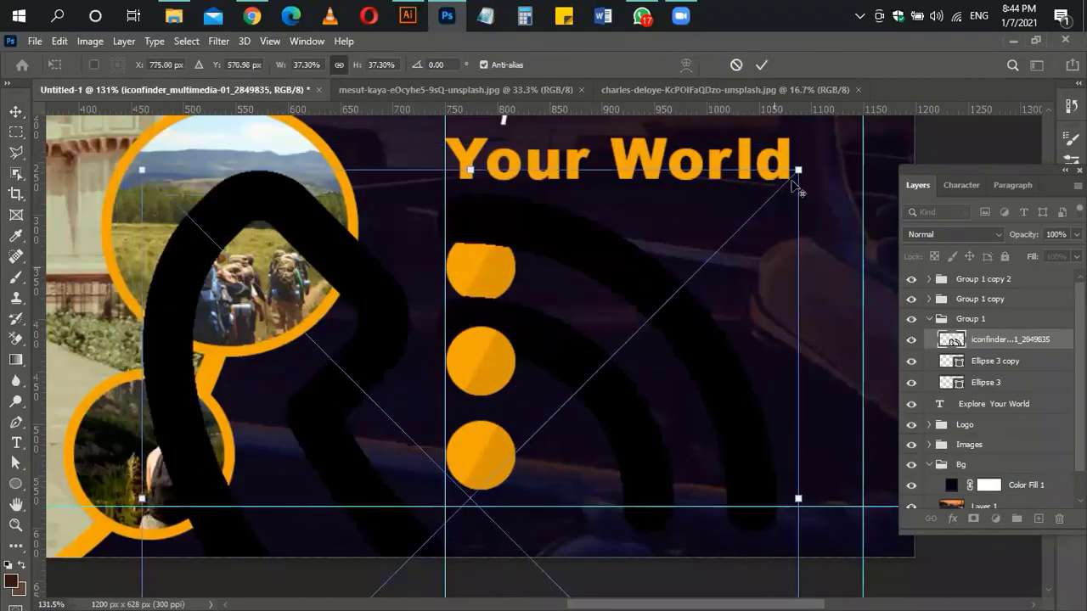
drag(550, 434, 492, 504)
key(ctrl+z)
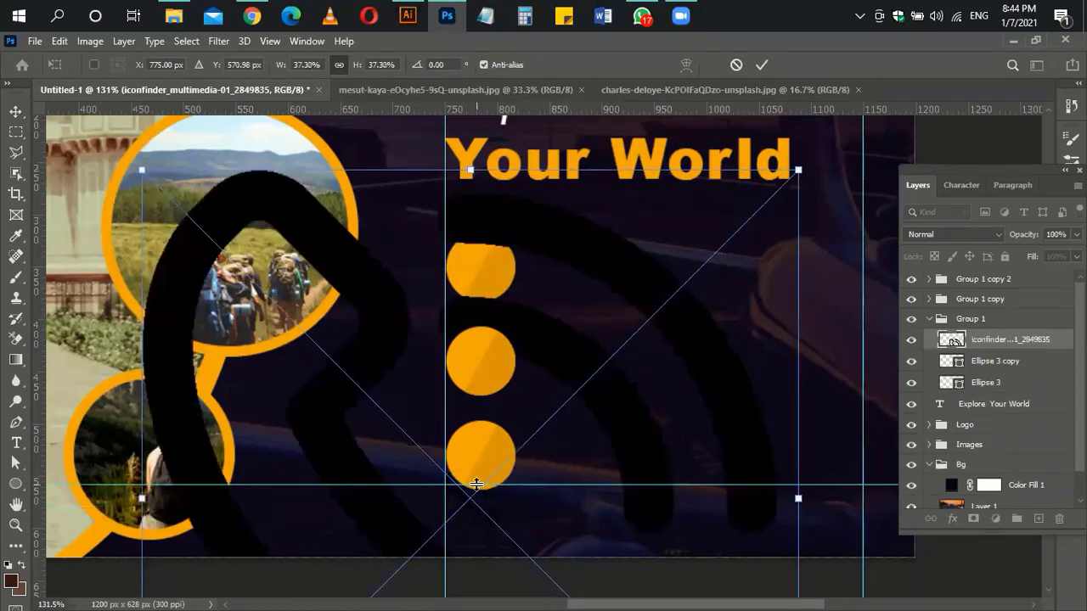
drag(799, 171, 501, 467)
drag(487, 512, 543, 510)
key(Return)
Step: Move the phone layer into the bottom circle's group, recentre it, and add a vertical guide
click(480, 456)
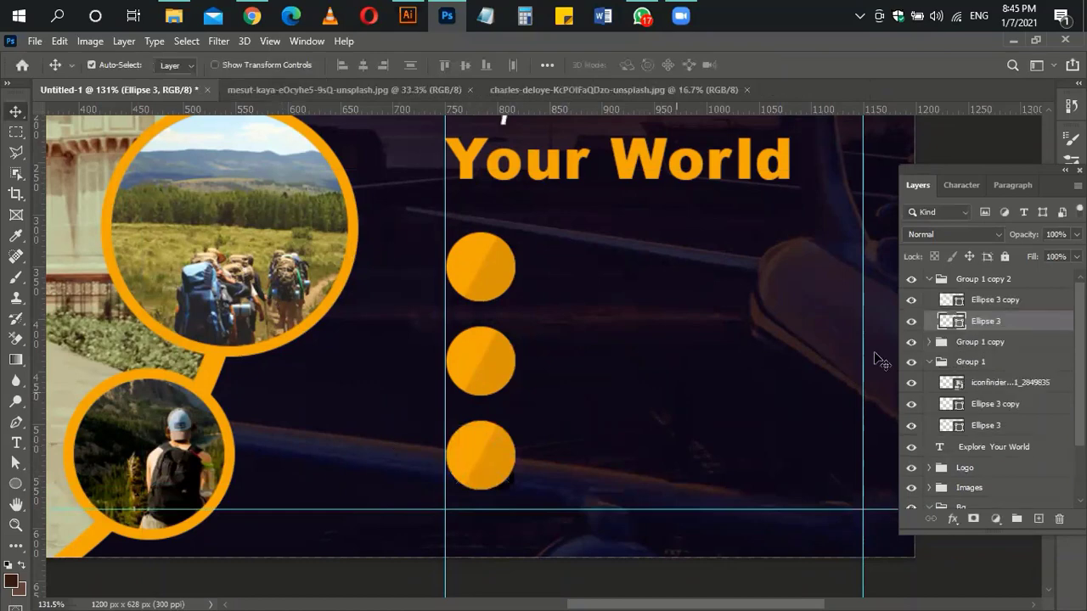
drag(1016, 384, 1015, 289)
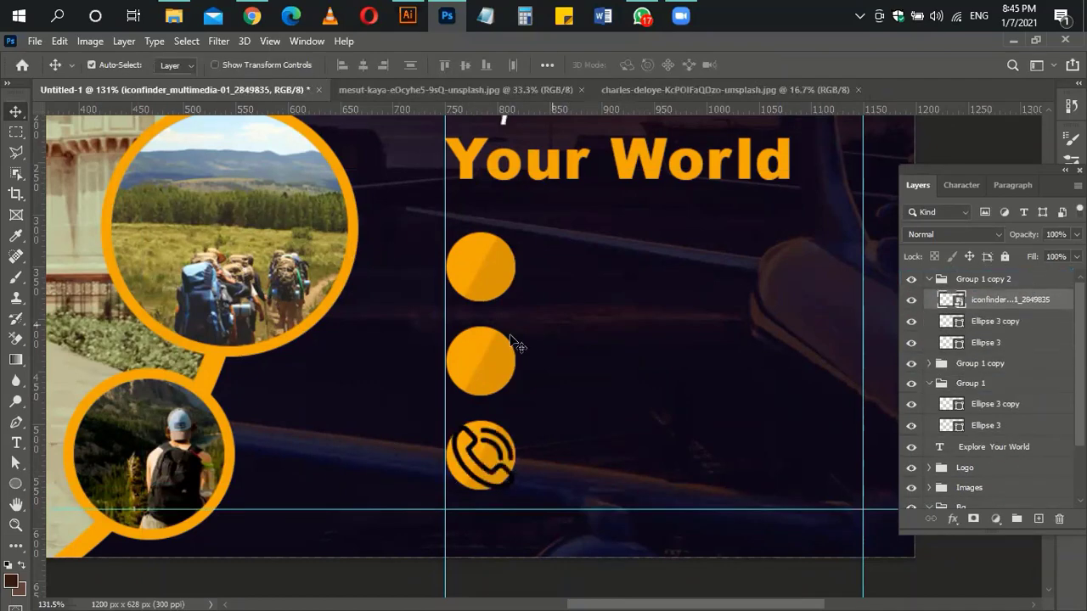
scroll(517, 469, up, 1)
key(ctrl+t)
mouse_move(517, 469)
mouse_down()
mouse_move(558, 468)
mouse_move(555, 497)
mouse_move(509, 452)
mouse_up()
drag(475, 431, 523, 480)
key(Return)
drag(331, 427, 541, 454)
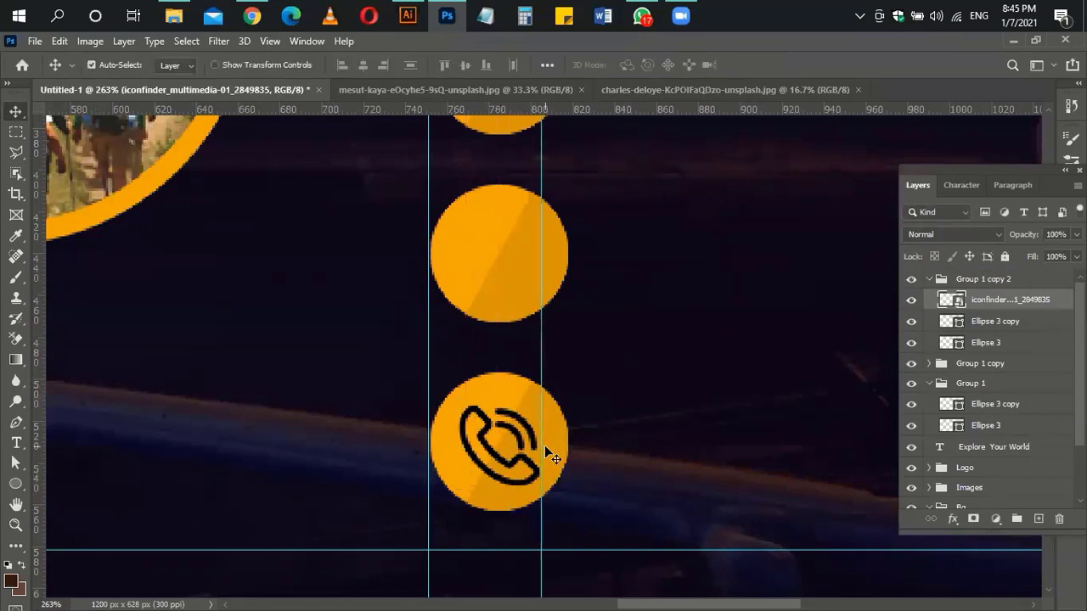
scroll(551, 458, up, 5)
Step: Download an outline 'mail' icon as SVG from Iconfinder and place it, shrunk, on the banner
click(252, 15)
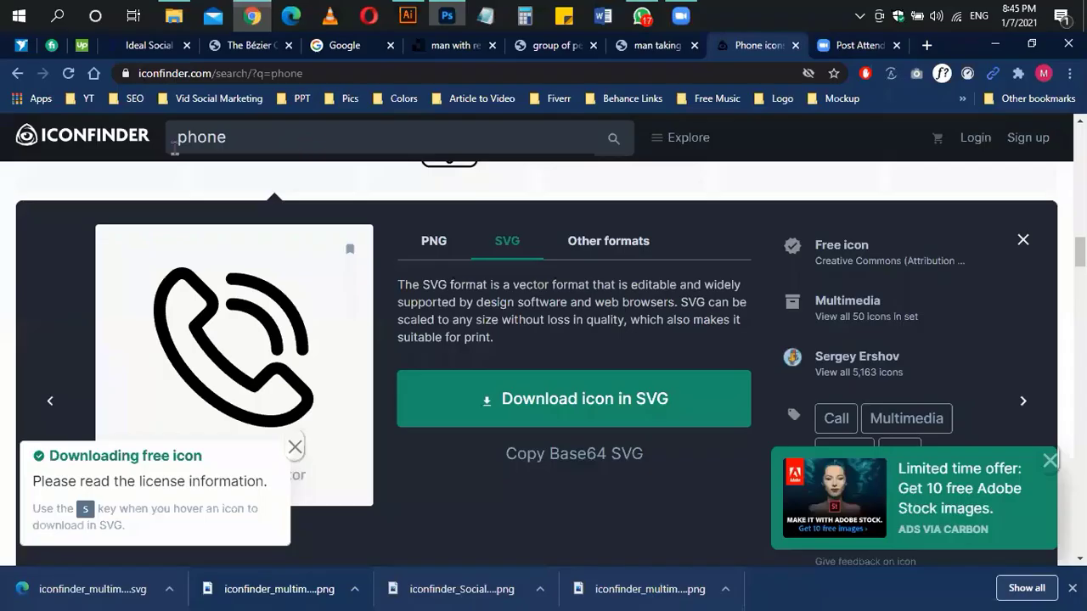
text(mail)
key(Return)
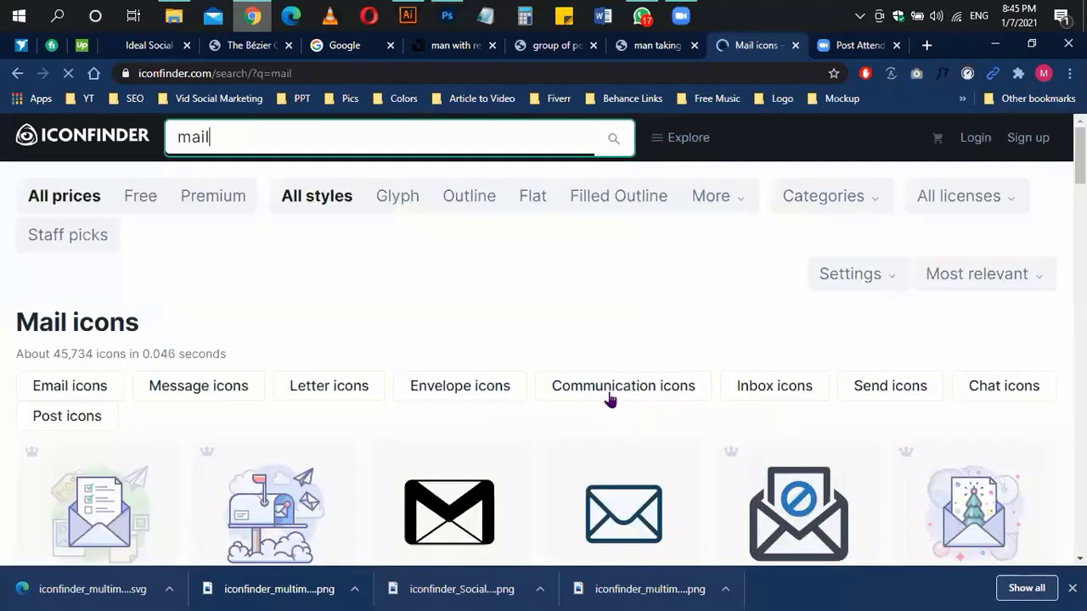
scroll(609, 395, down, 6)
click(433, 254)
click(584, 306)
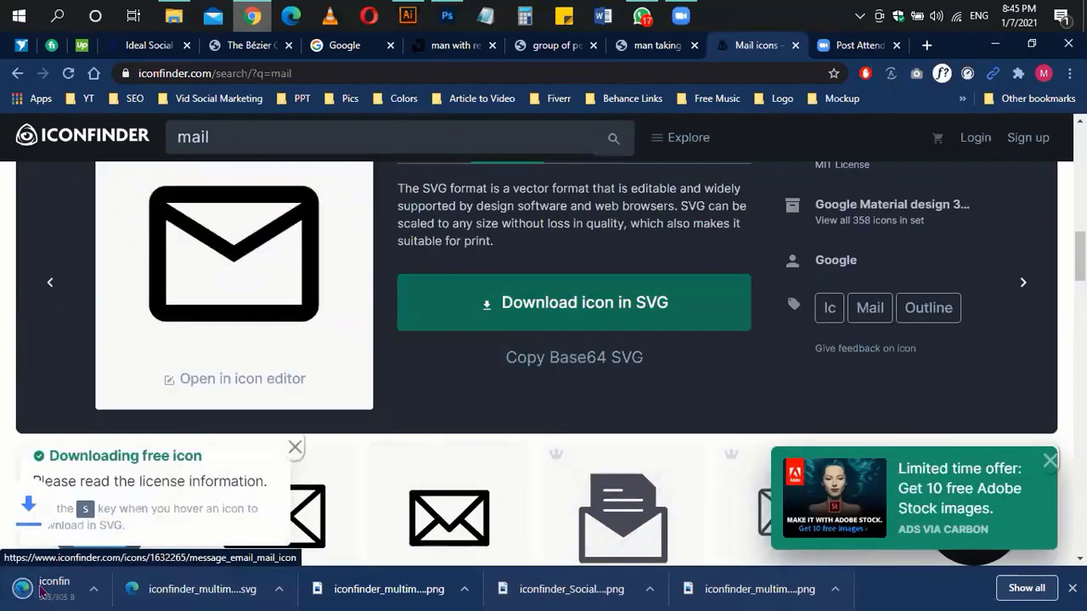
drag(68, 588, 489, 354)
drag(753, 149, 579, 322)
Step: Put the mail icon in the middle circle's group and resize it onto the circle's centre
click(499, 433)
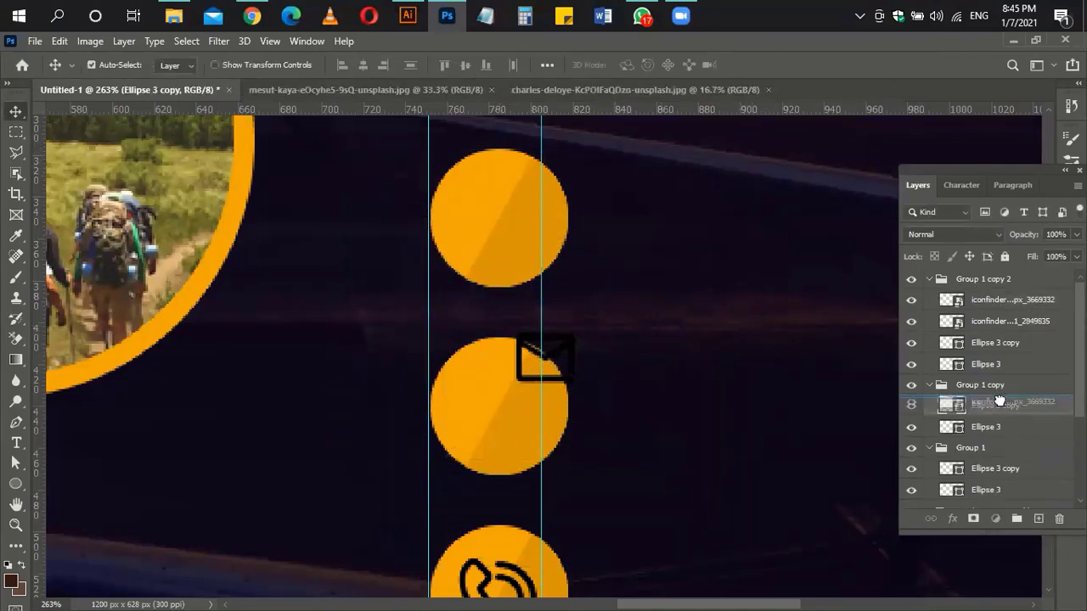
drag(998, 400, 998, 396)
drag(573, 363, 517, 410)
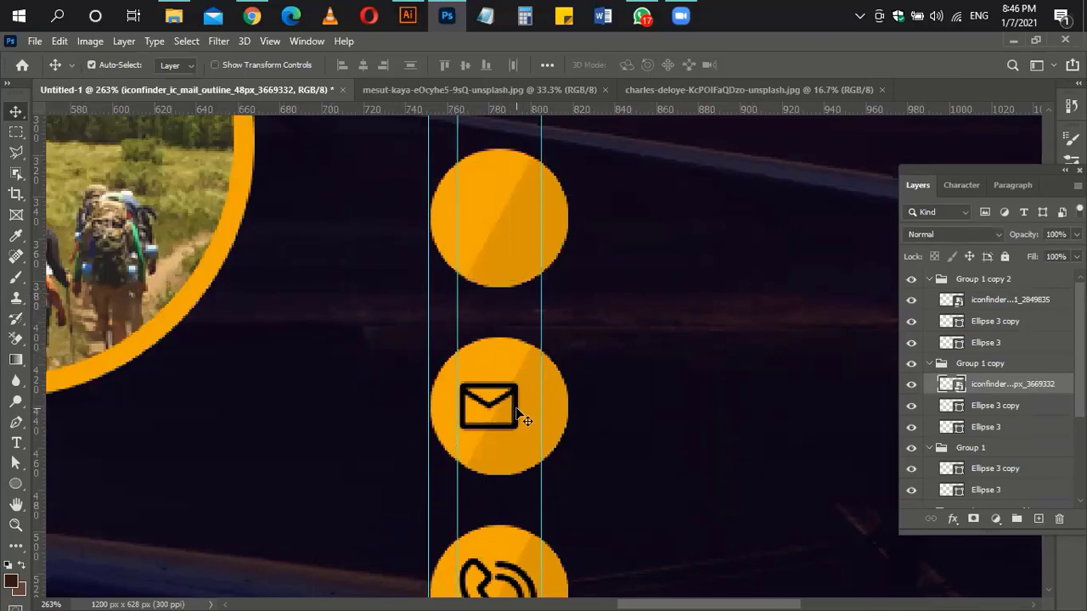
key(ctrl+t)
drag(521, 371, 550, 346)
drag(503, 392, 500, 408)
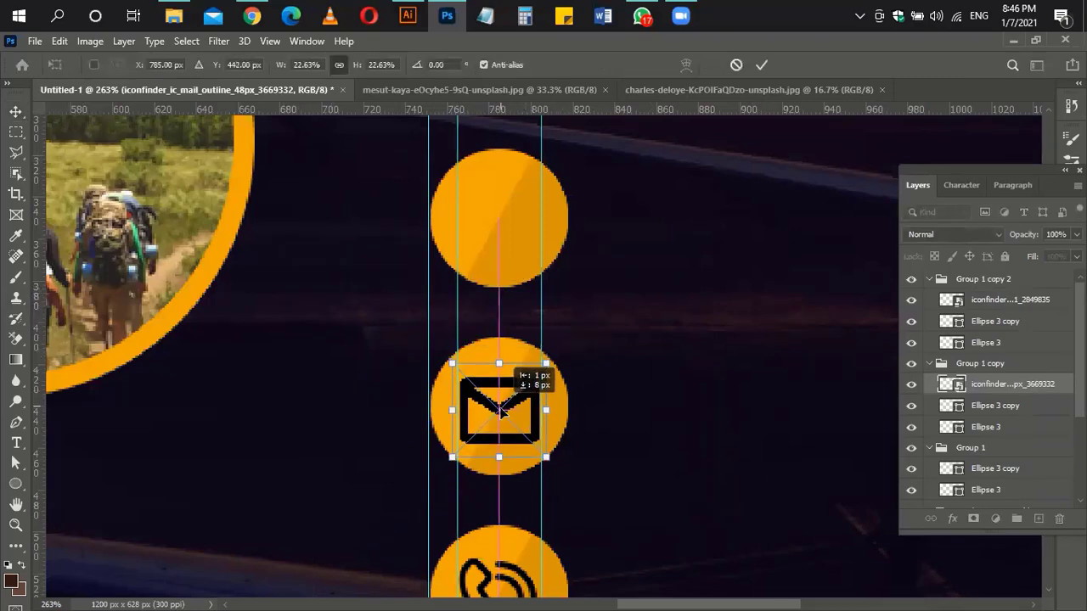
key(Return)
Step: Move the mail layer into Group 1, nudge it into the top circle, and align vertical centres
scroll(696, 555, up, 2)
scroll(696, 555, right, 2)
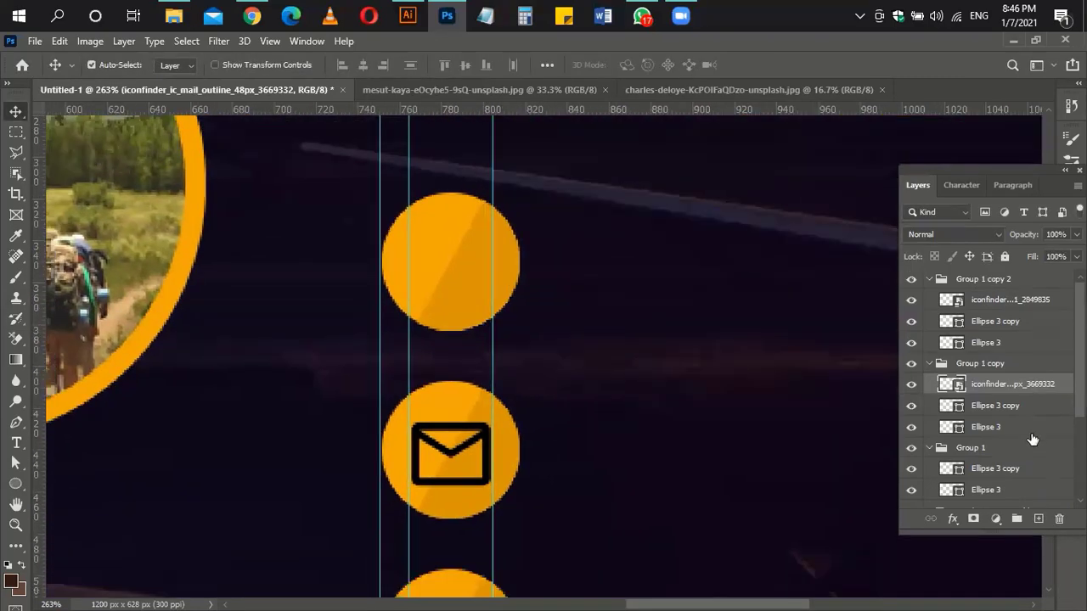
drag(1012, 394, 986, 458)
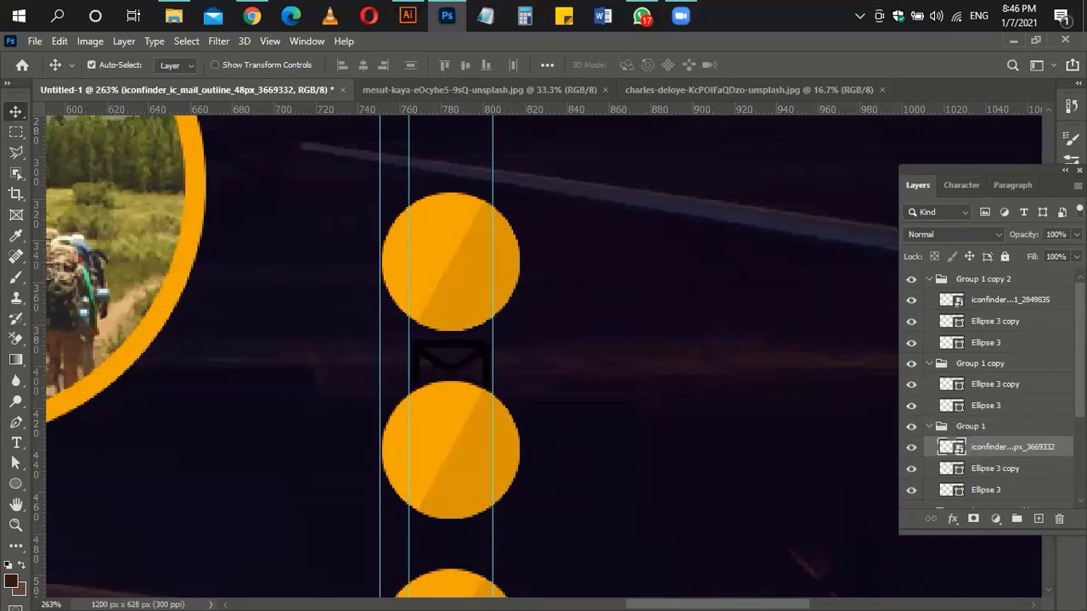
key(shift+Up)
key(shift+Up)
key(shift+Up)
key(shift+Up)
key(shift+Up)
ctrl+click(986, 490)
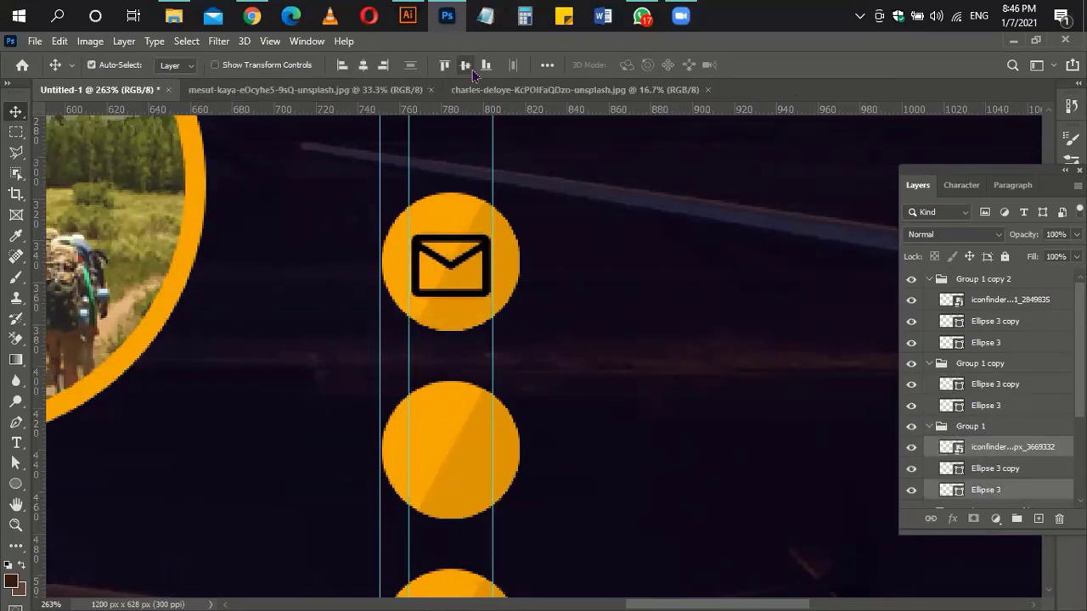
click(465, 64)
ctrl+click(768, 321)
ctrl+click(451, 461)
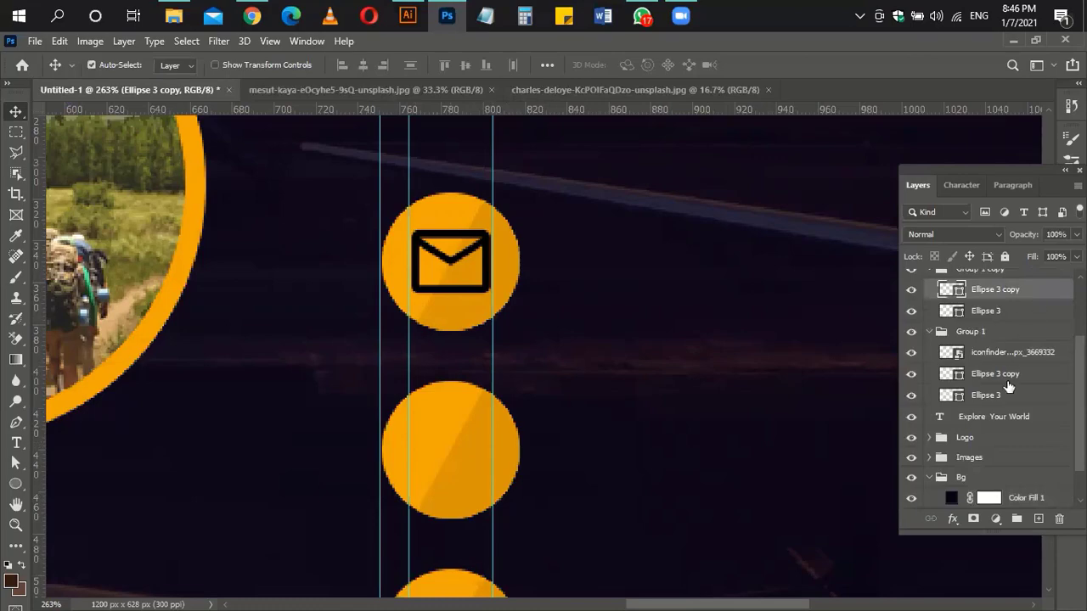
scroll(1008, 387, up, 2)
Step: Search Iconfinder for 'website', download the globe icon as SVG, and bring it into the banner
click(252, 16)
click(310, 142)
text(website)
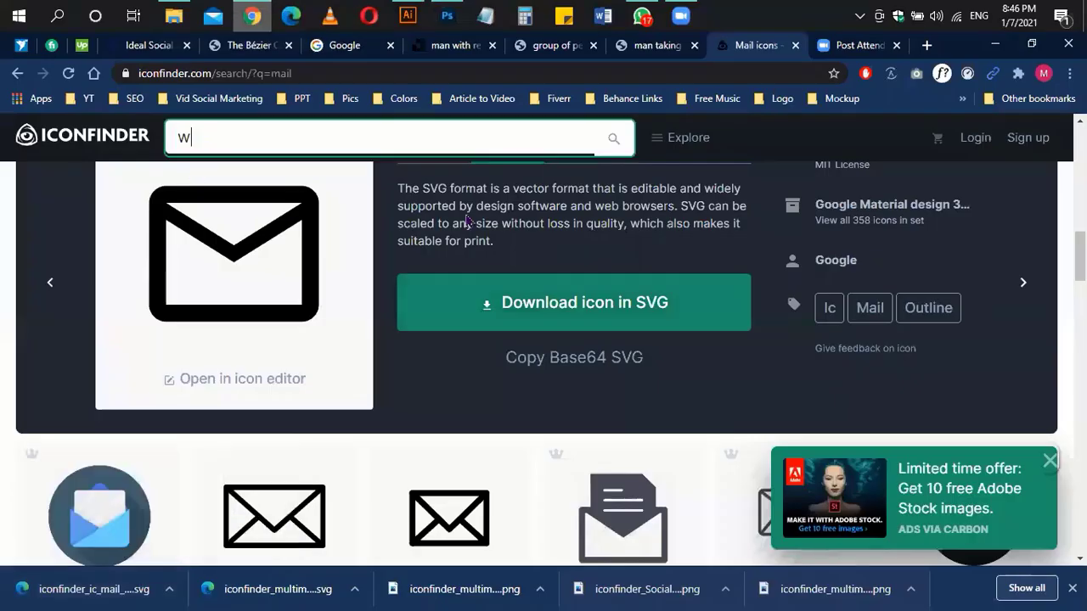
key(Return)
click(971, 504)
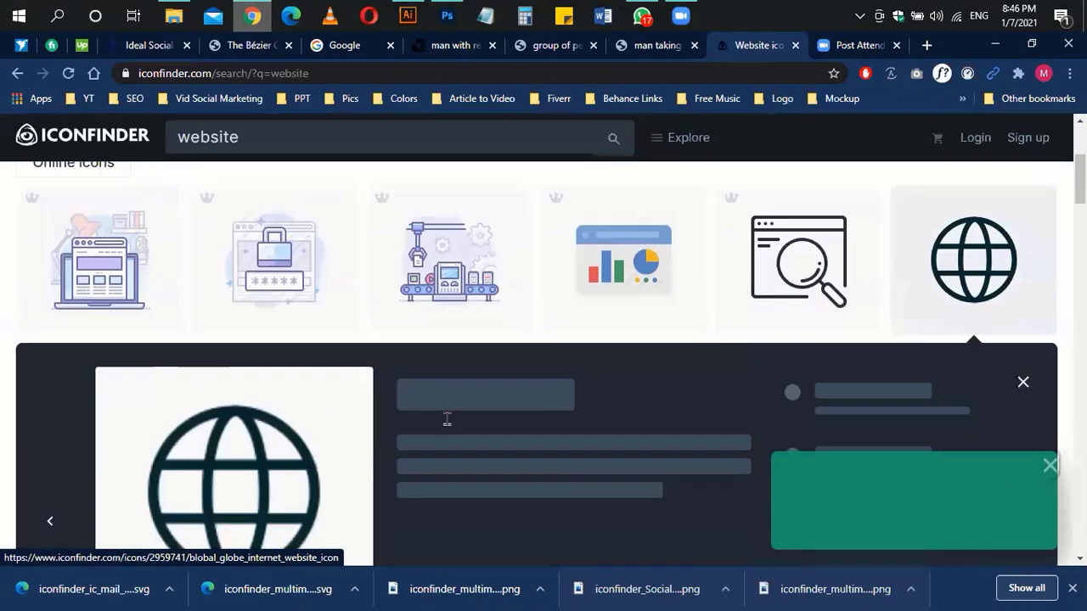
scroll(602, 305, up, 2)
click(506, 279)
click(547, 454)
drag(93, 589, 699, 424)
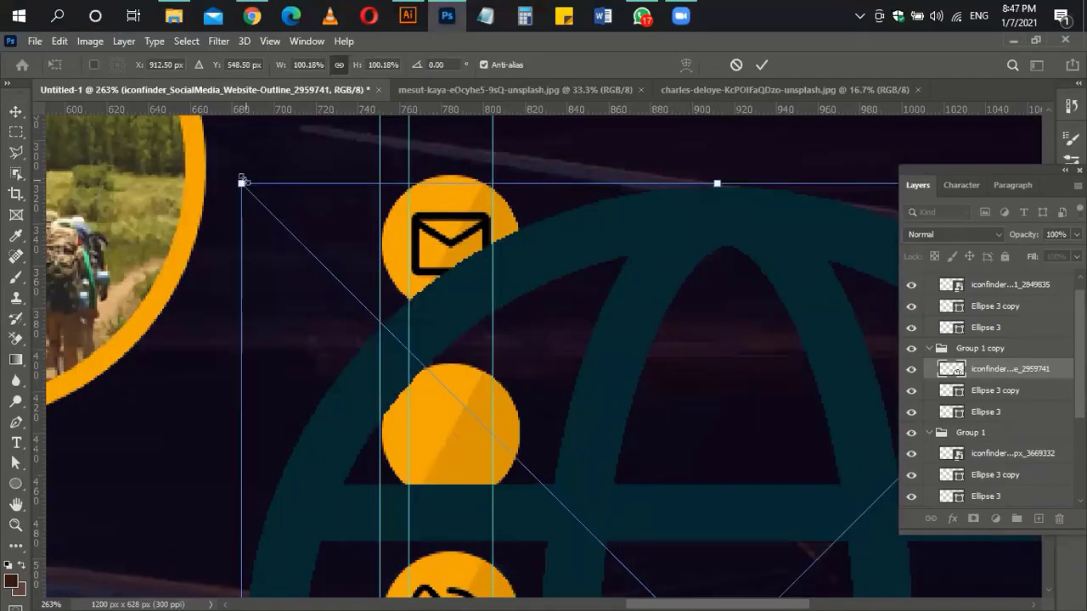
Step: Shrink the globe to about 8.35% inside the middle circle and align it horizontally with Ellipse 3
drag(242, 182, 600, 441)
drag(708, 537, 420, 238)
drag(265, 199, 495, 368)
drag(457, 399, 452, 418)
key(Return)
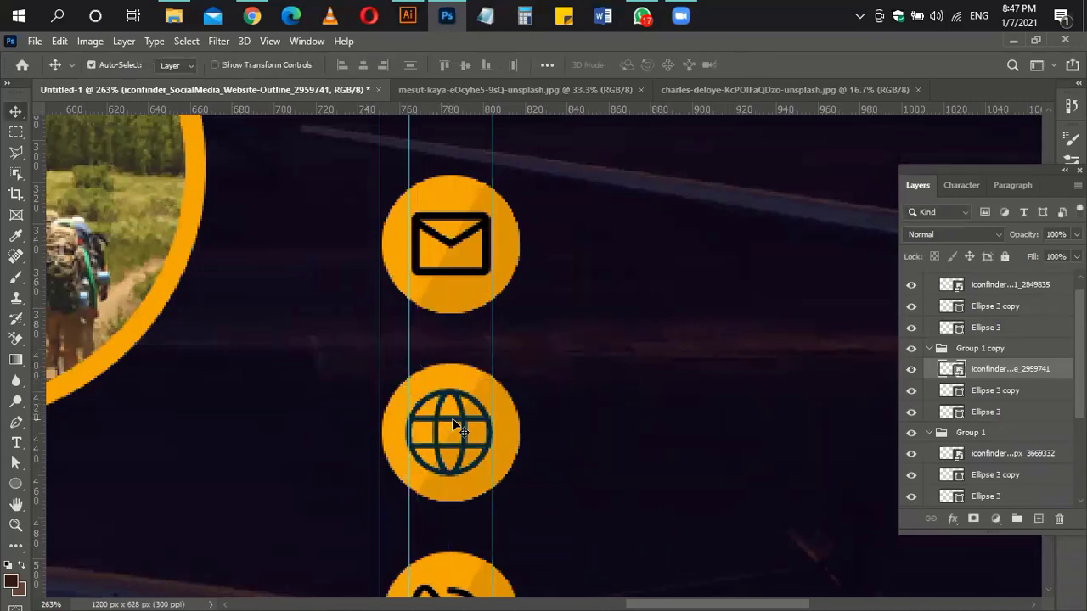
ctrl+click(1006, 412)
click(364, 65)
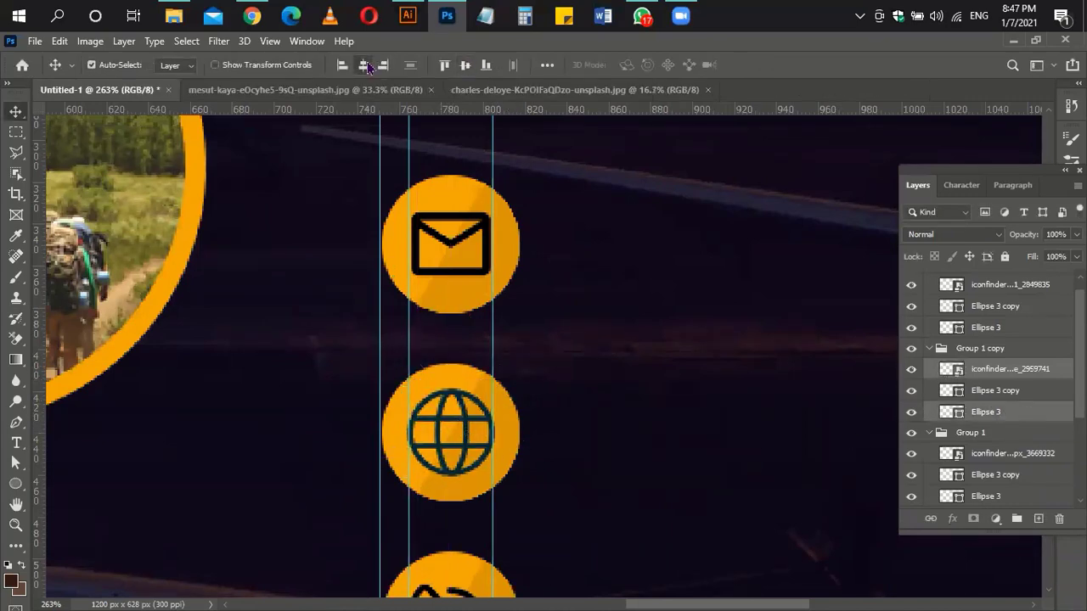
Step: Give the mail icon layer a white Color Overlay
scroll(1014, 407, down, 1)
click(1009, 433)
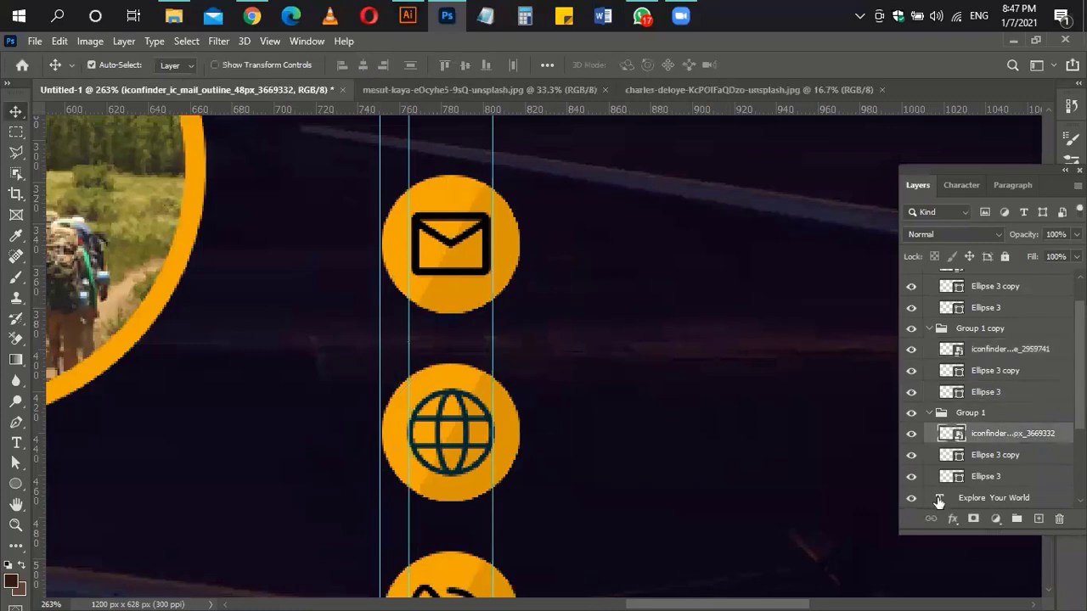
click(951, 518)
click(987, 458)
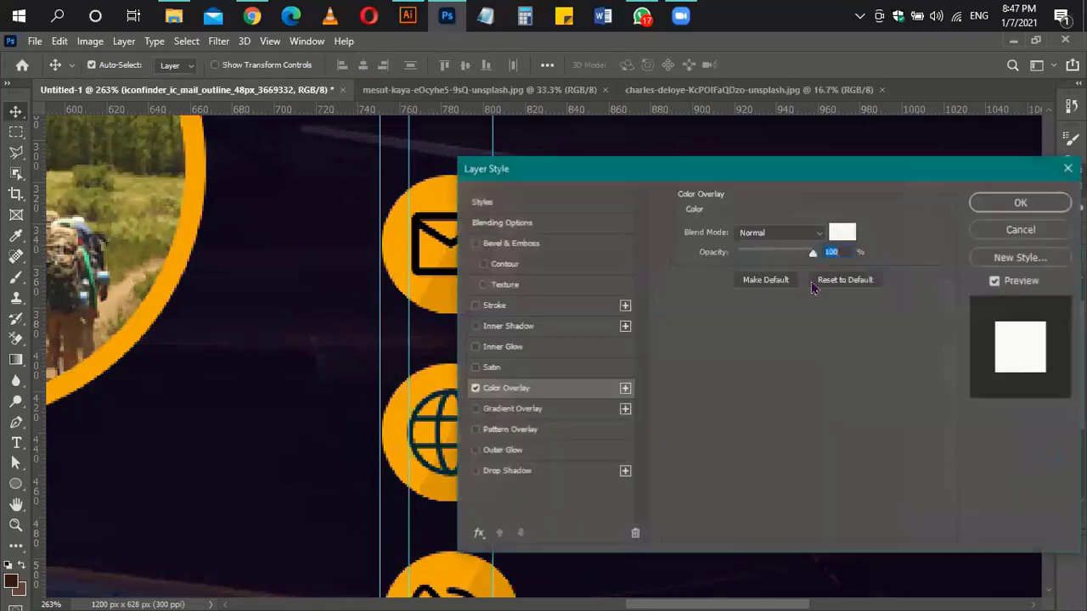
click(1018, 202)
click(928, 412)
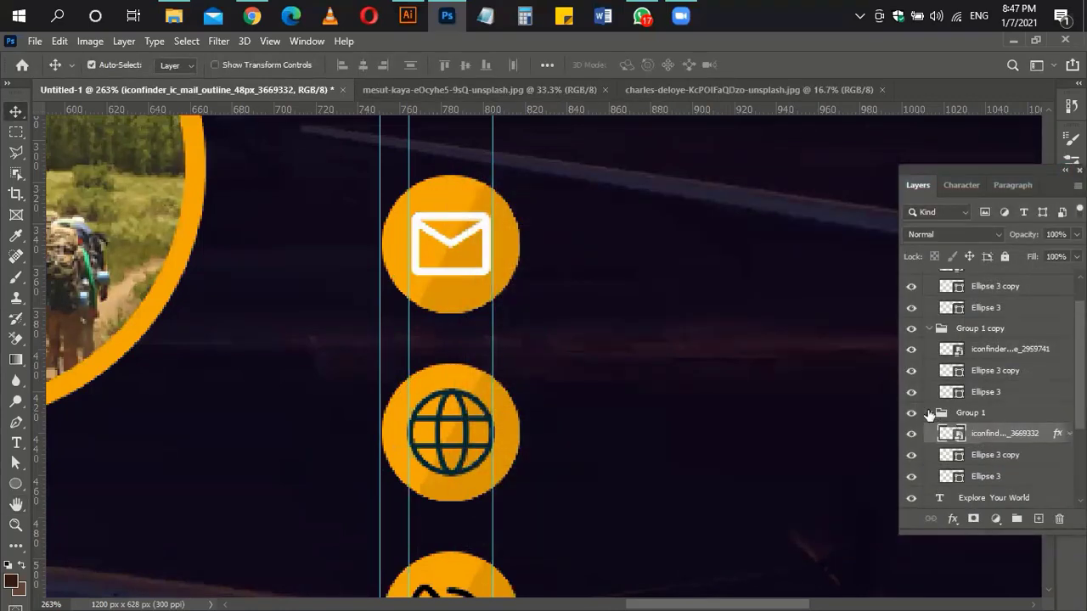
Step: Give the globe icon layer a white Color Overlay
click(977, 349)
click(952, 518)
click(934, 456)
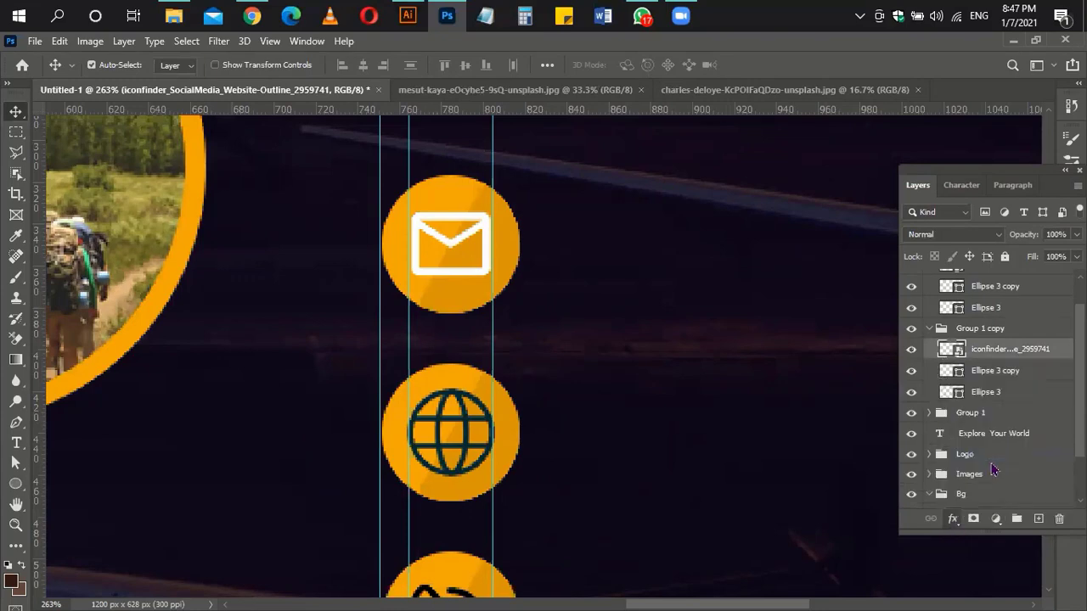
click(1019, 202)
scroll(853, 428, down, 1)
click(1068, 349)
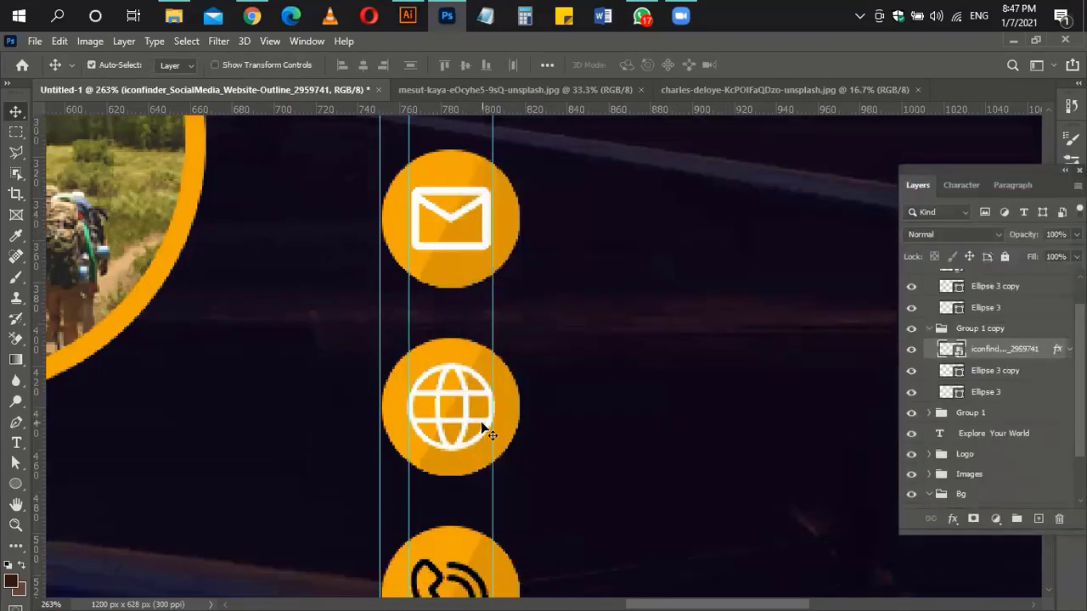
Step: Copy the globe's layer style and paste it onto the phone icon layer
right_click(1004, 356)
click(880, 461)
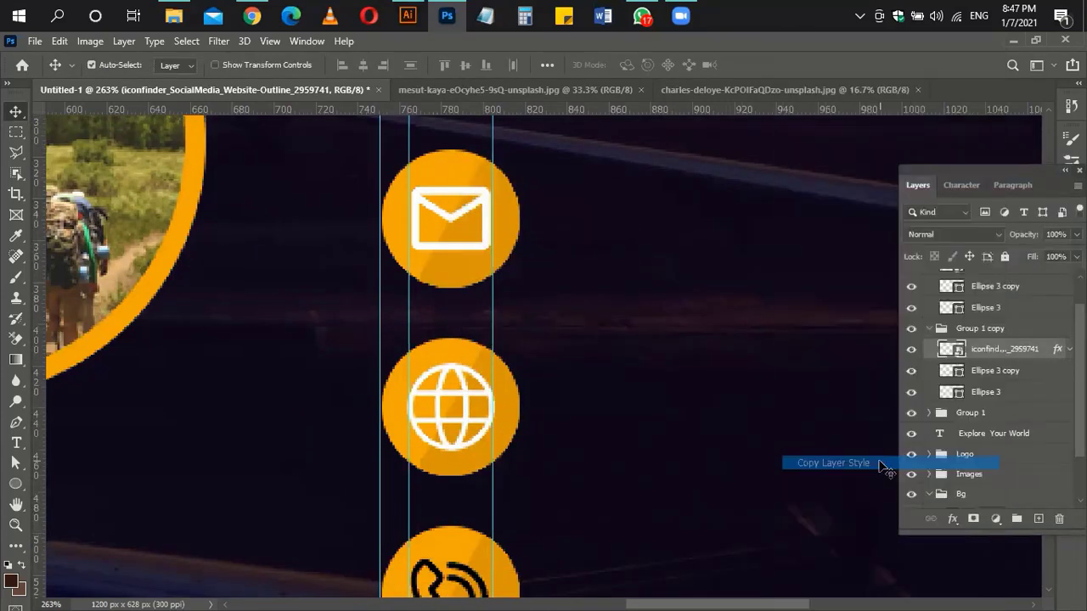
scroll(1010, 331, up, 1)
click(1019, 308)
right_click(1018, 308)
click(905, 477)
scroll(628, 491, down, 4)
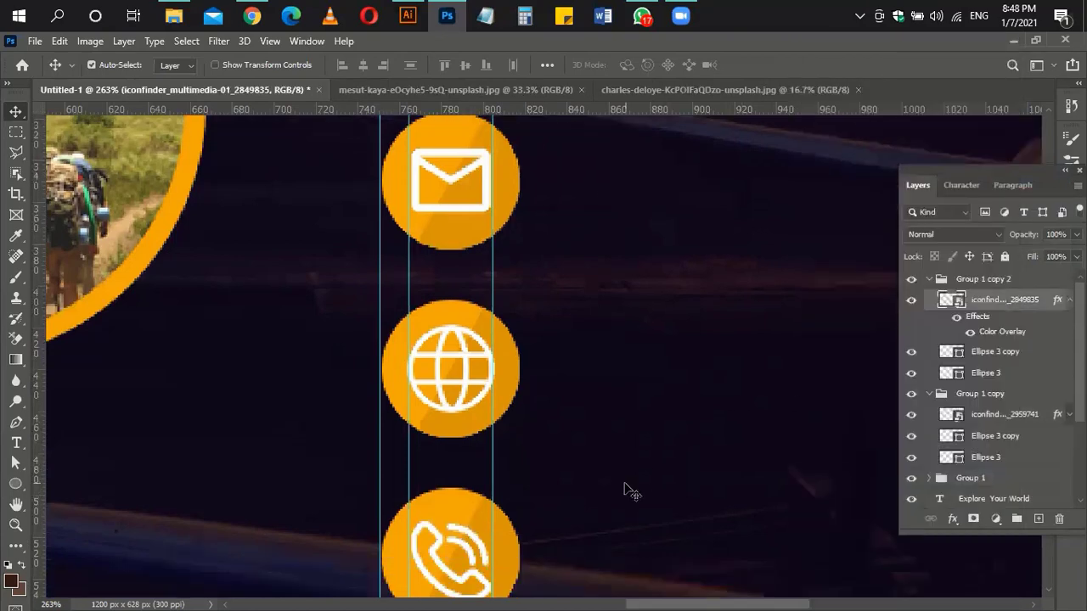
scroll(592, 352, right, 10)
scroll(424, 424, up, 7)
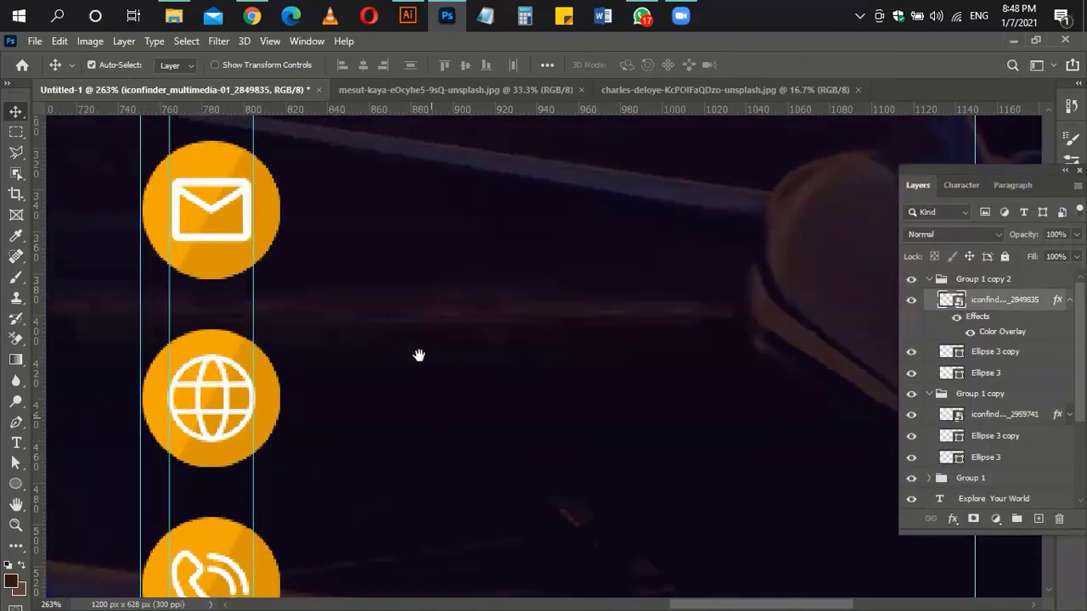
Step: Add a Lorem Ipsum text line beside the mail icon and move its layer out of the group
click(17, 444)
click(242, 321)
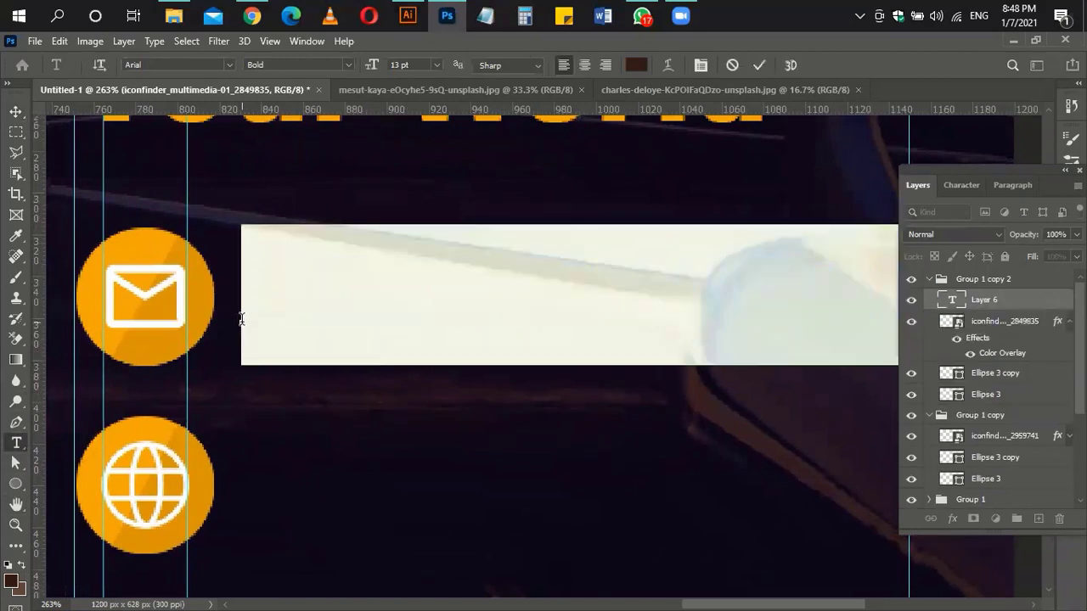
click(982, 307)
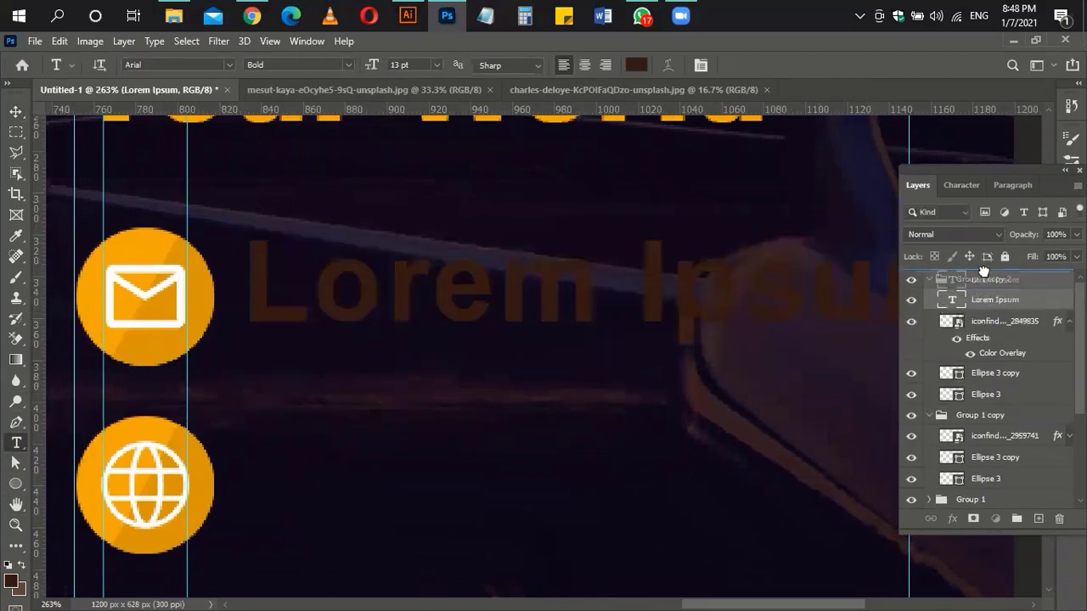
drag(982, 271, 984, 277)
click(929, 301)
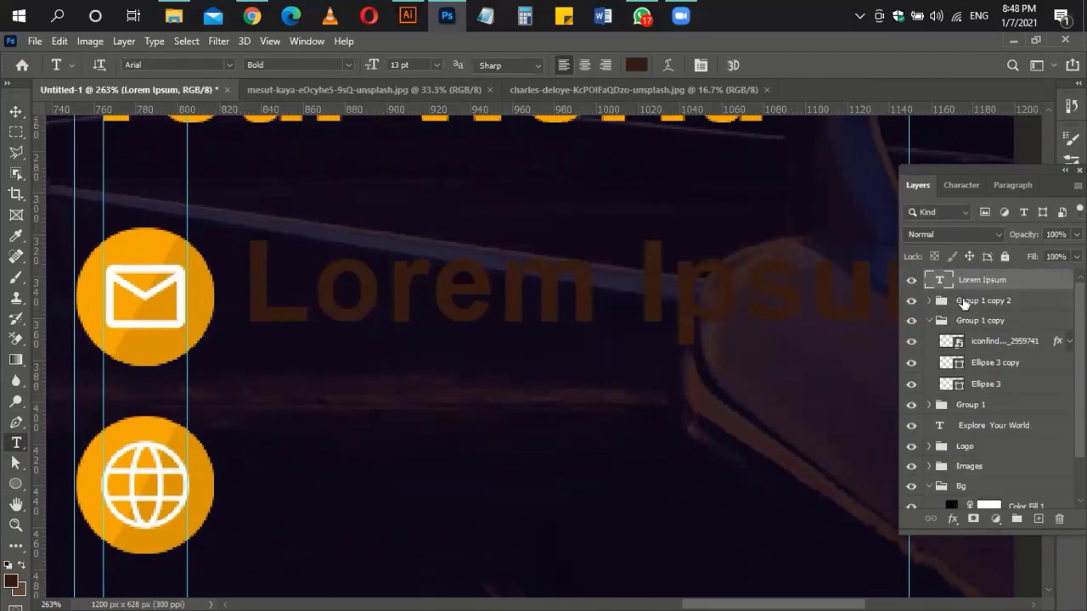
double_click(940, 281)
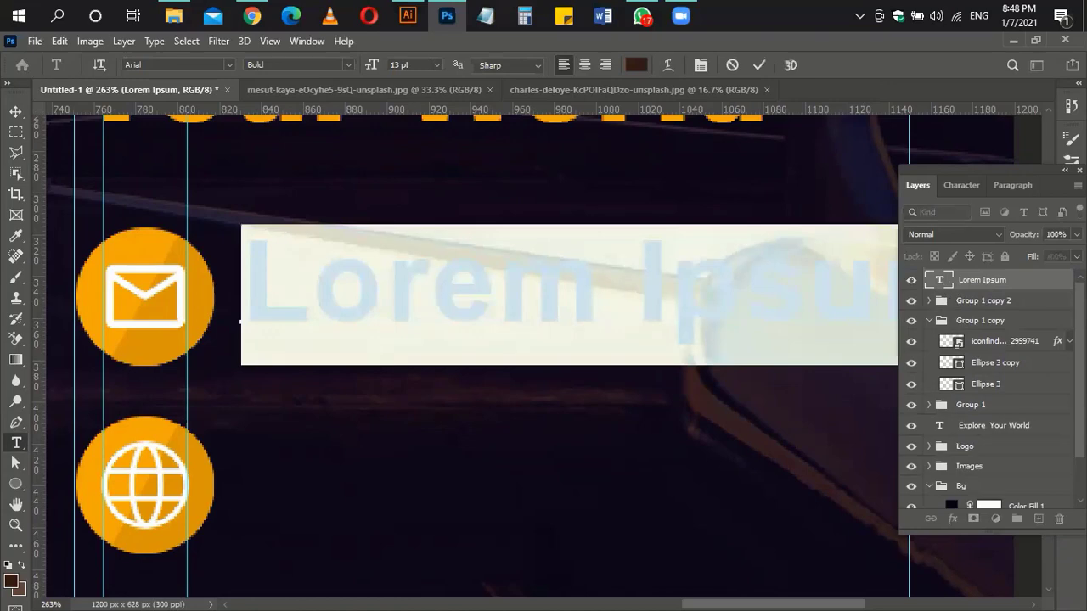
Step: Replace the placeholder text with an e-mail address
text(Mia)
key(BackSpace)
key(BackSpace)
key(BackSpace)
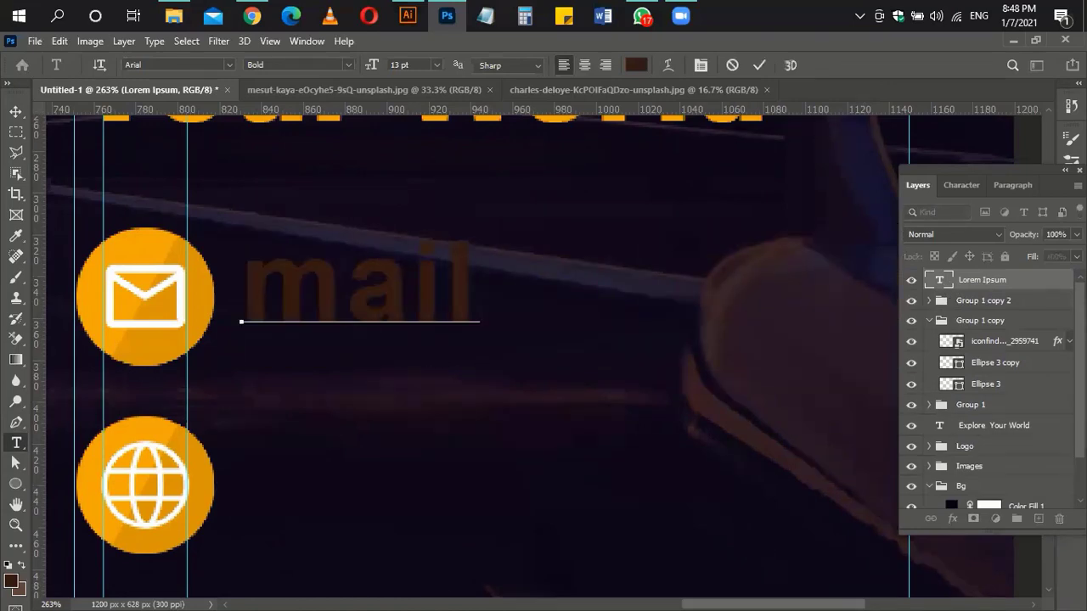
key(BackSpace)
key(BackSpace)
key(BackSpace)
key(BackSpace)
text(yourmai)
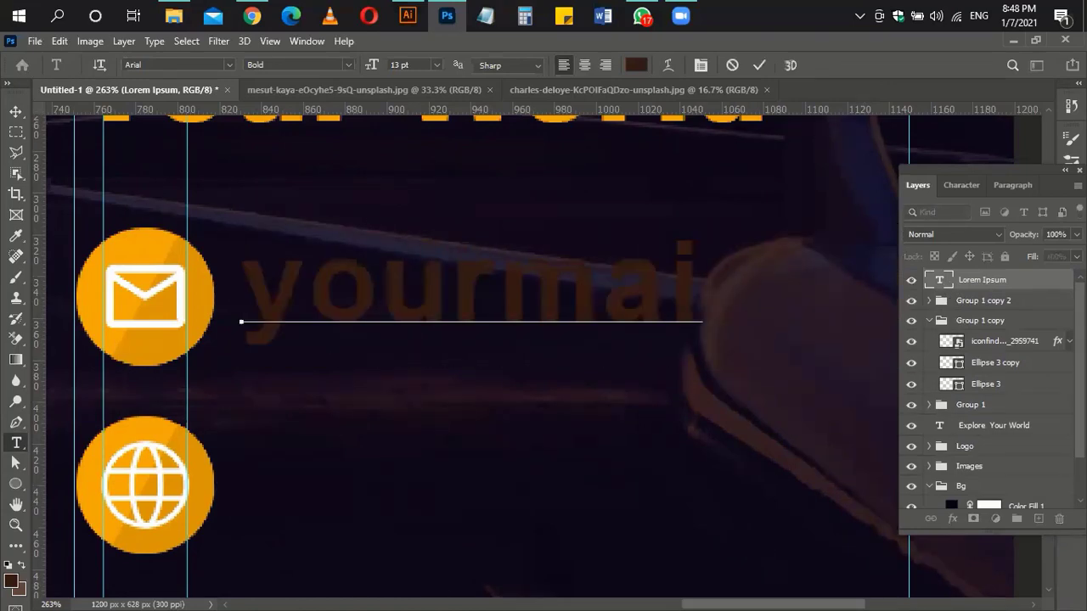
text(l@g)
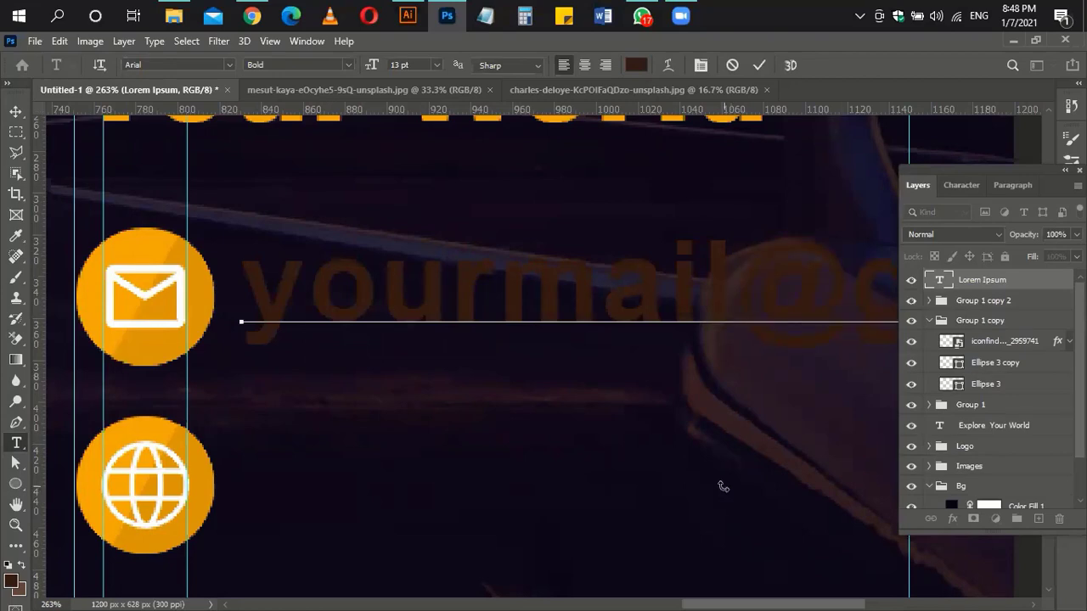
key(ctrl+a)
Step: Format the e-mail text as white, Regular weight, 7 pt in the Character panel
click(960, 186)
click(1042, 283)
click(641, 190)
click(1002, 182)
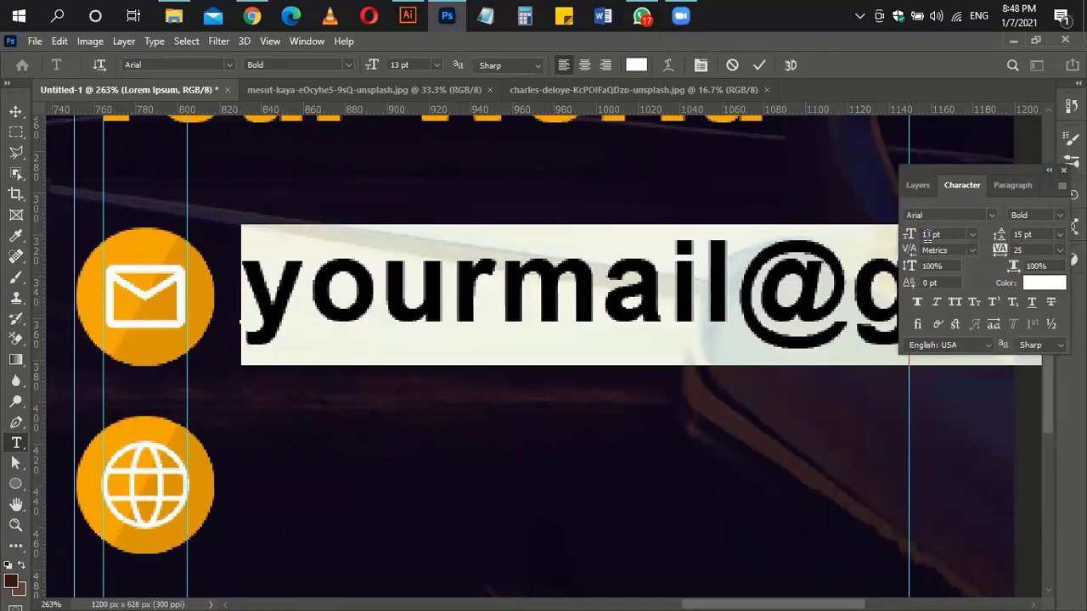
click(927, 234)
key(Down)
key(Down)
key(Down)
key(Down)
key(Down)
key(Down)
key(Up)
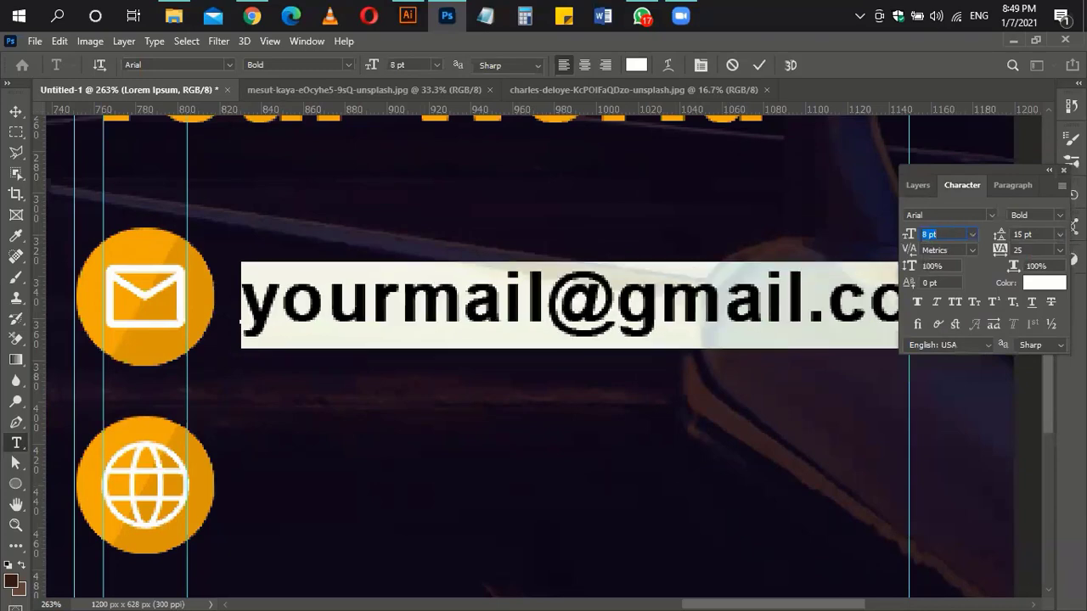
click(1026, 218)
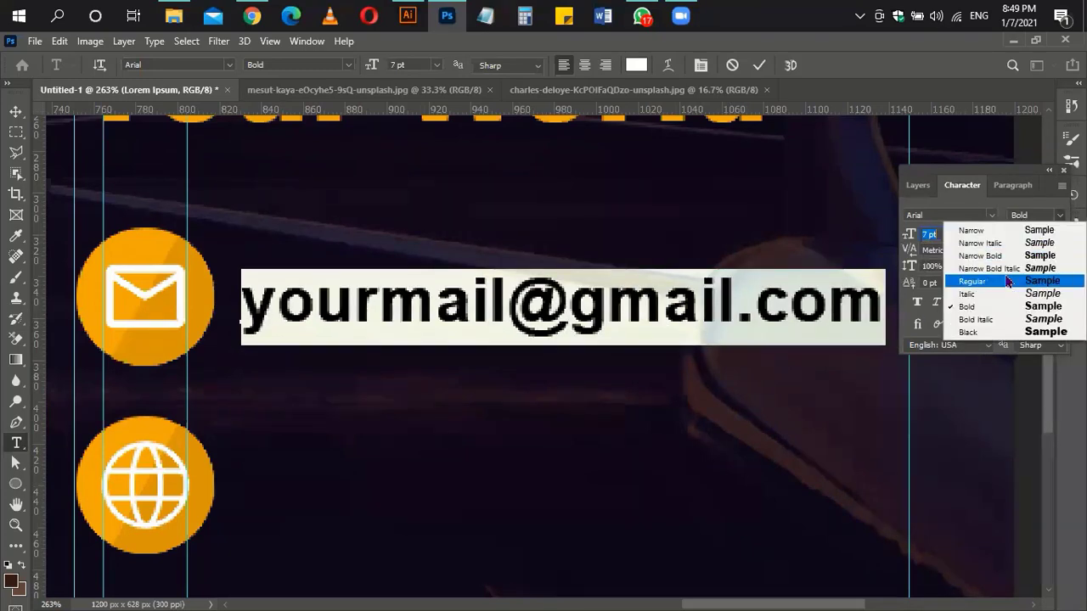
click(1008, 281)
key(Down)
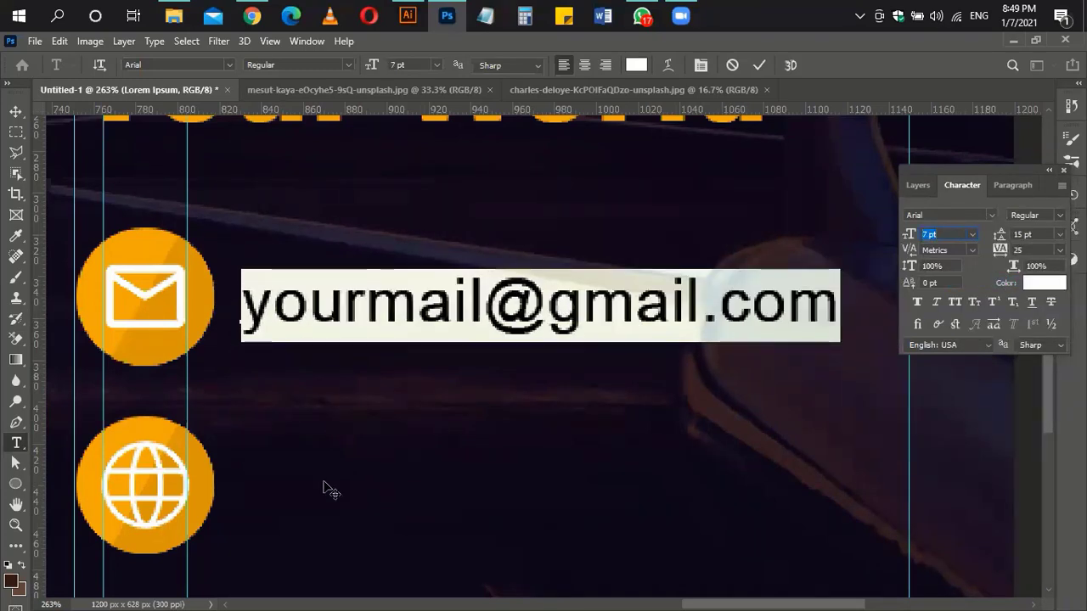
click(919, 184)
click(15, 111)
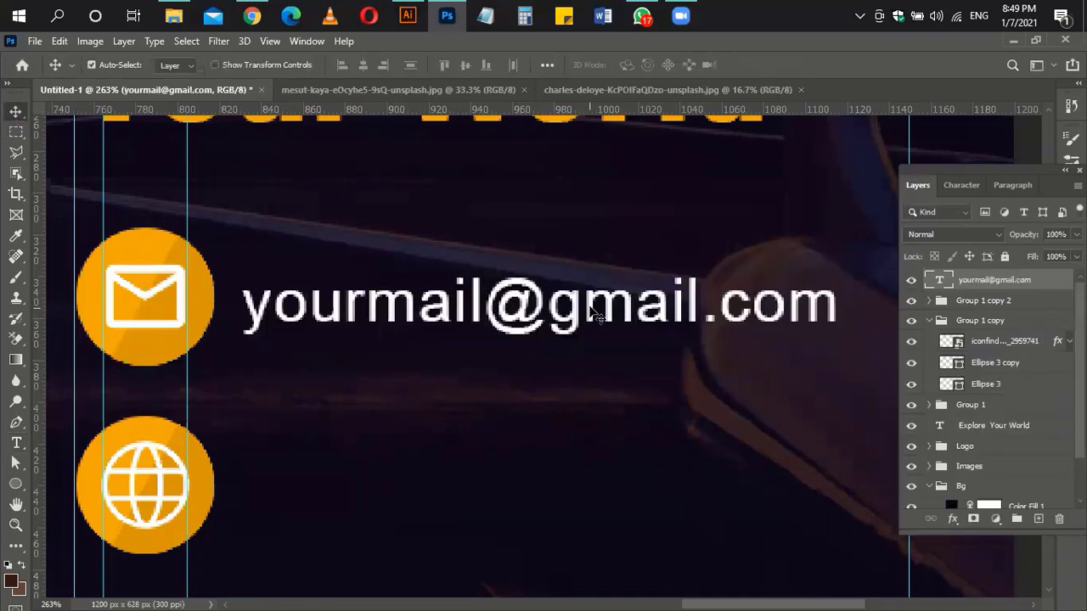
drag(592, 311, 592, 301)
scroll(586, 359, down, 3)
alt+drag(592, 173, 592, 194)
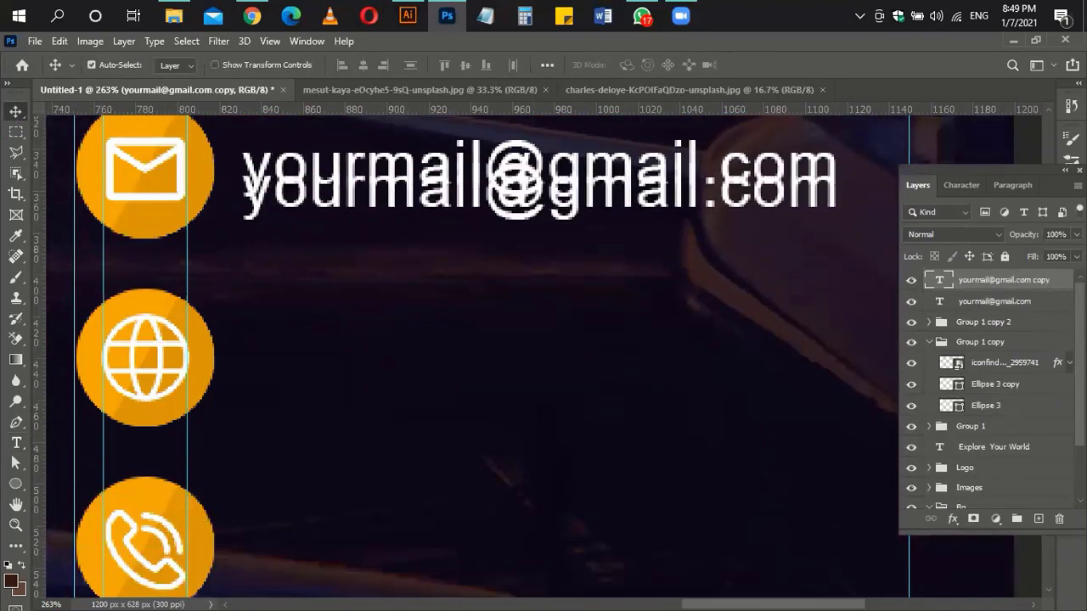
drag(544, 161, 544, 360)
double_click(484, 361)
key(ctrl+a)
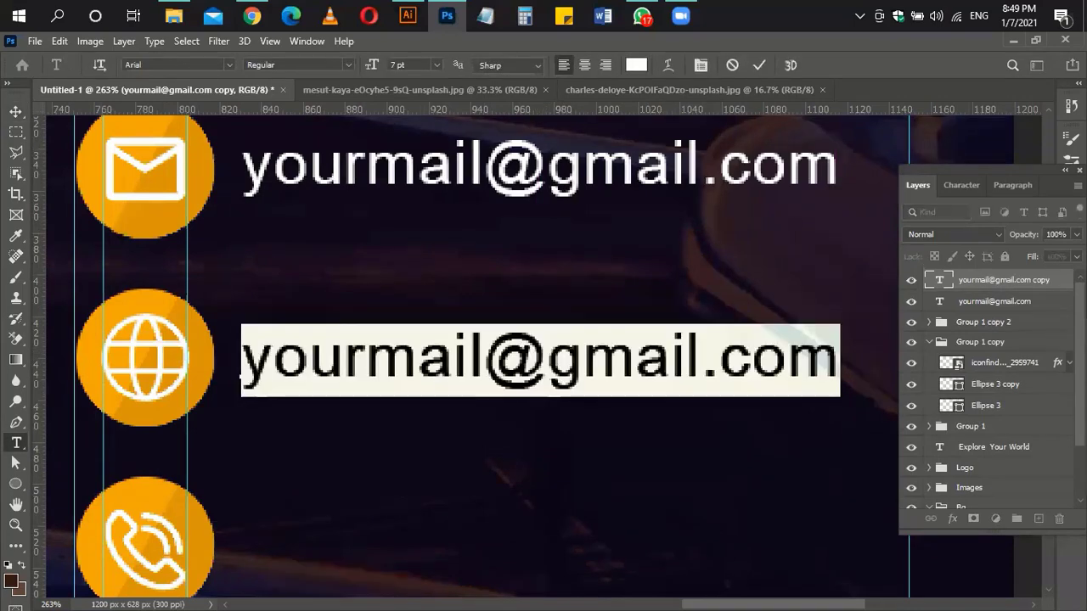
text(www.yourwebsit)
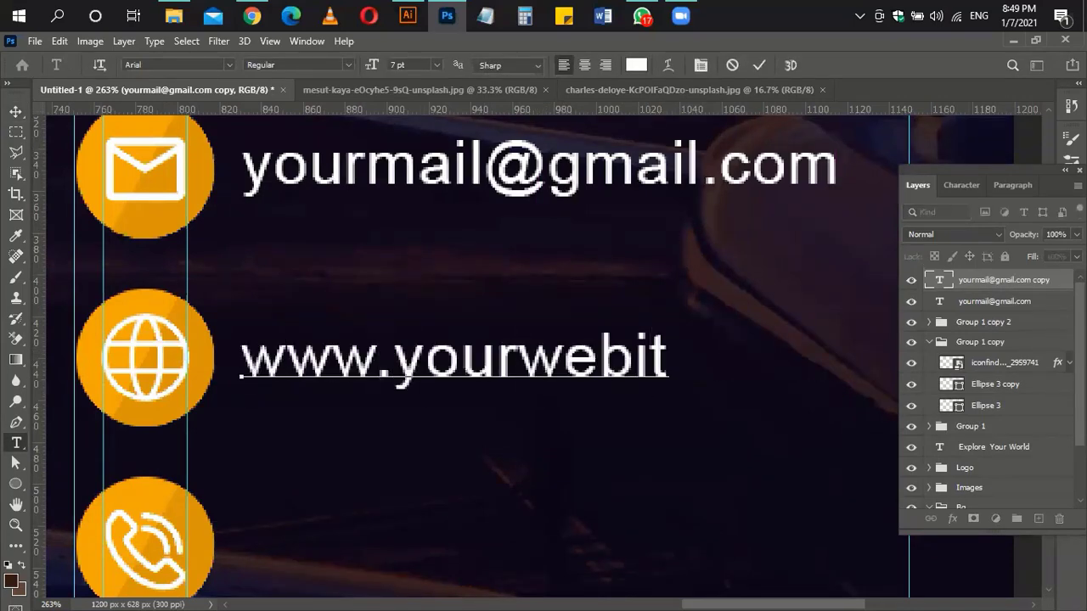
key(BackSpace)
key(BackSpace)
text(site)
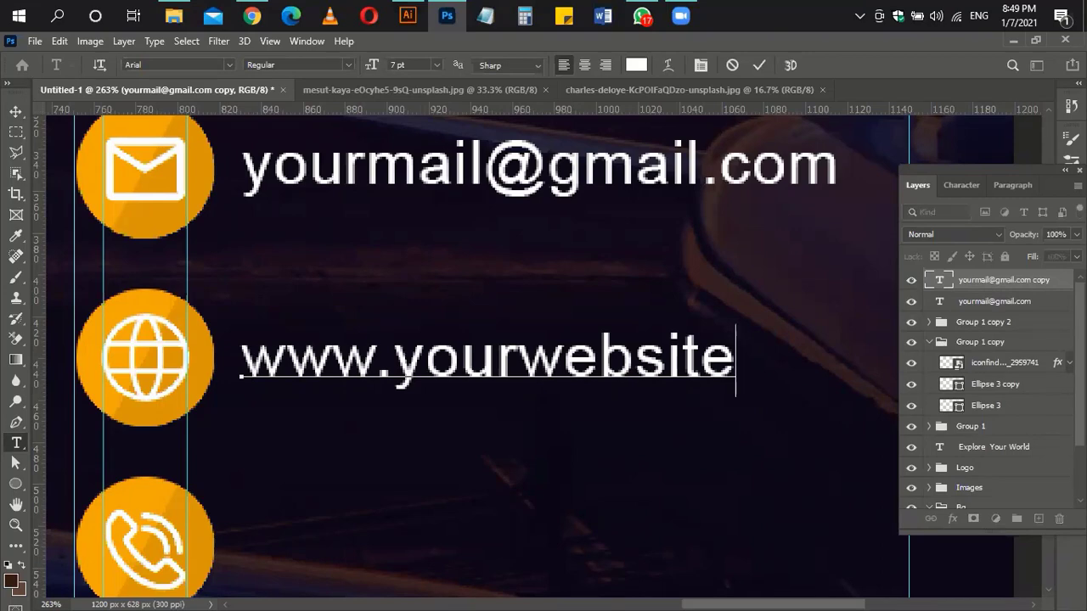
text(.com)
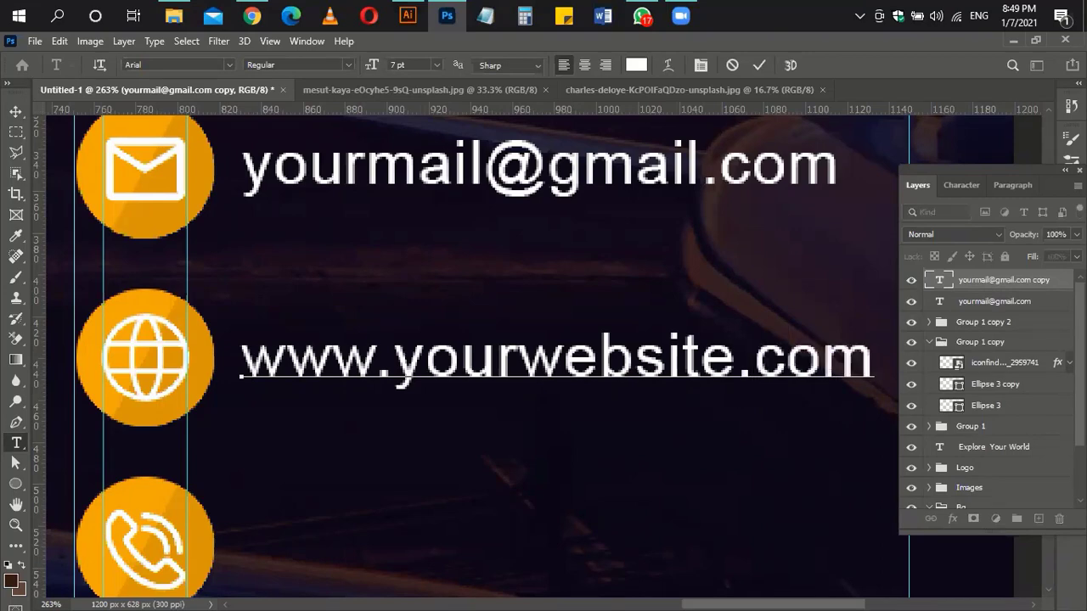
key(ctrl+Return)
scroll(486, 382, down, 2)
scroll(486, 382, down, 2)
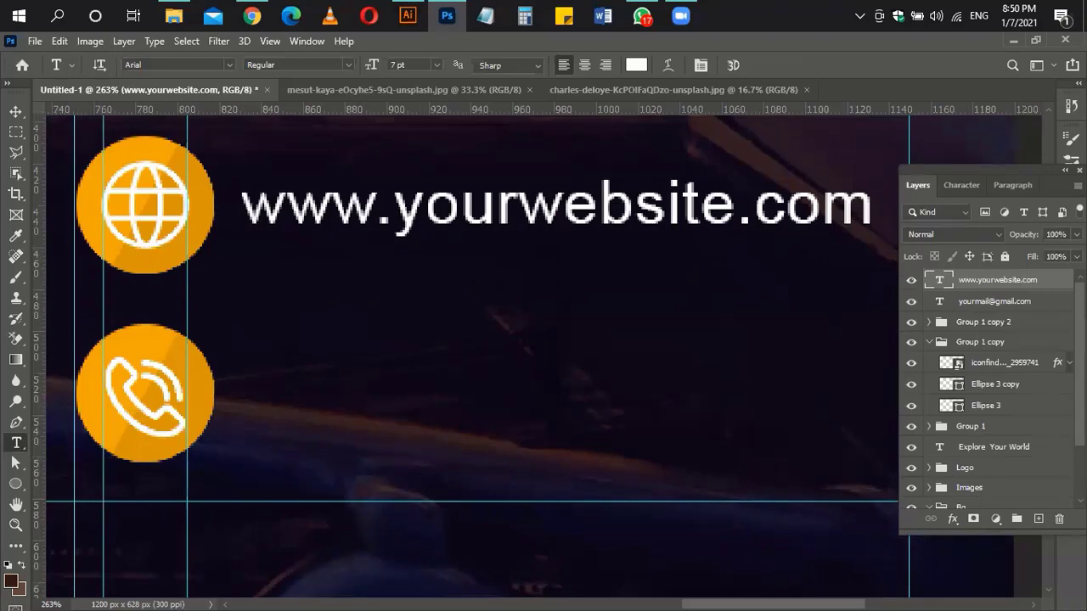
Step: Duplicate the website line beside the phone circle, replace it with a placeholder phone number
key(v)
key(ctrl+j)
key(shift+Down)
key(shift+Down)
key(shift+Down)
key(shift+Down)
key(shift+Down)
key(shift+Down)
key(shift+Down)
key(shift+Down)
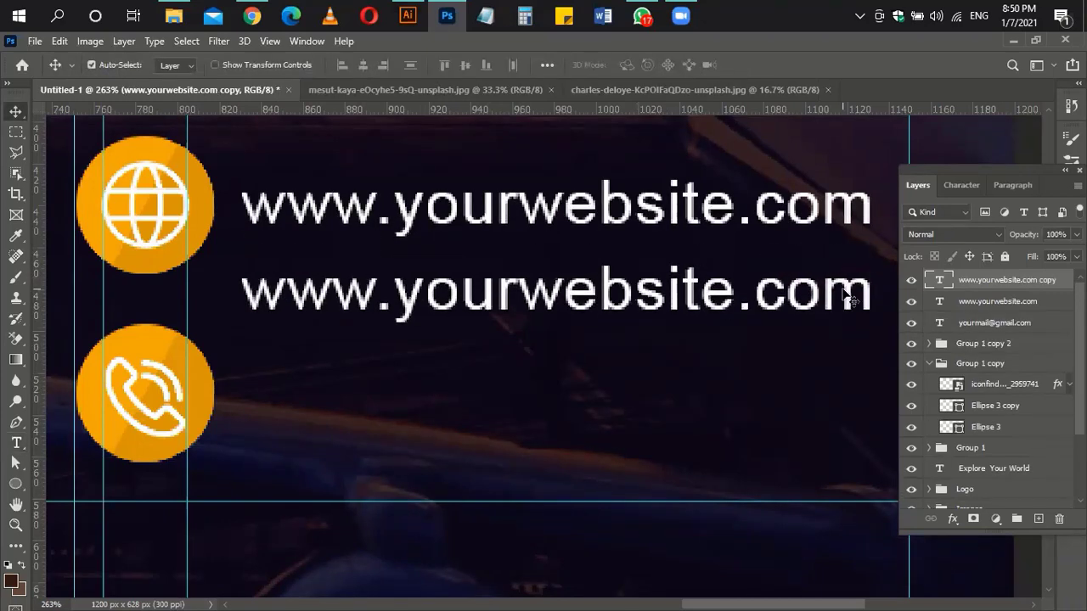
key(Down)
key(Down)
key(Down)
key(Down)
key(Down)
key(Down)
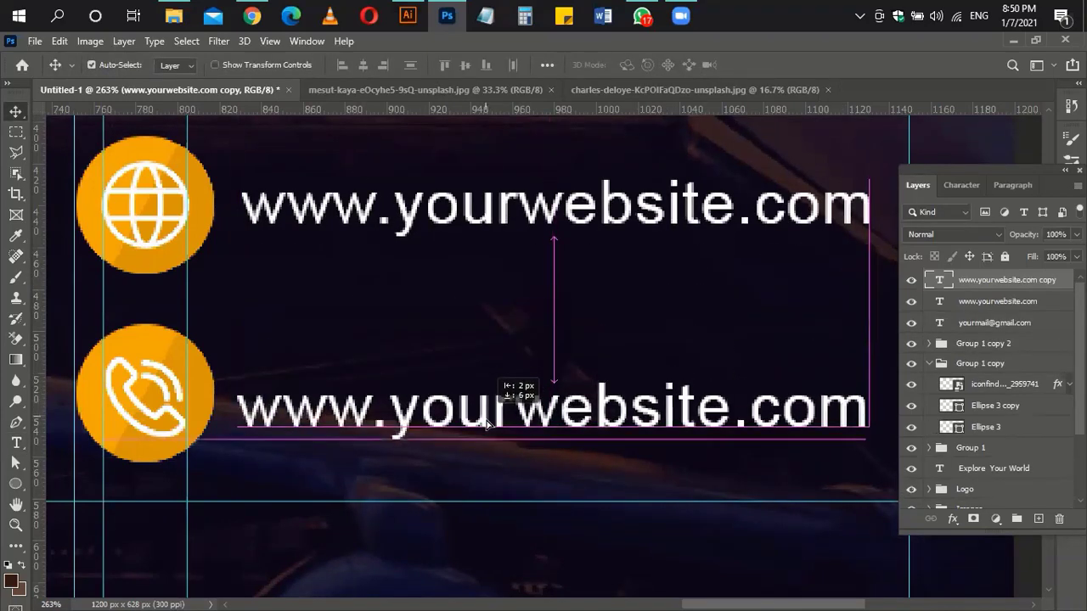
key(t)
click(427, 412)
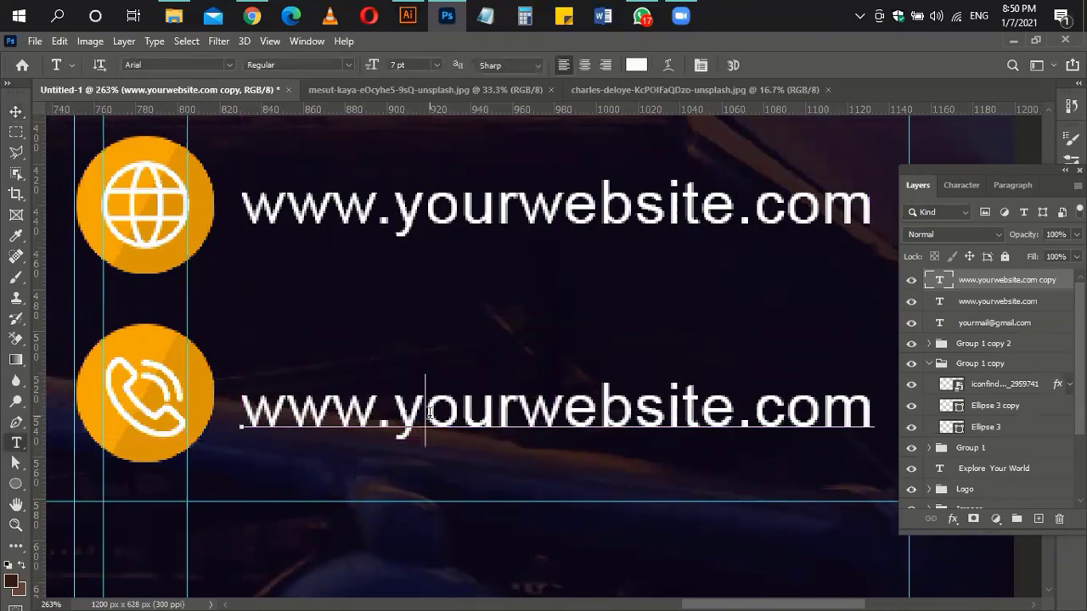
key(ctrl+a)
click(278, 410)
key(ctrl+a)
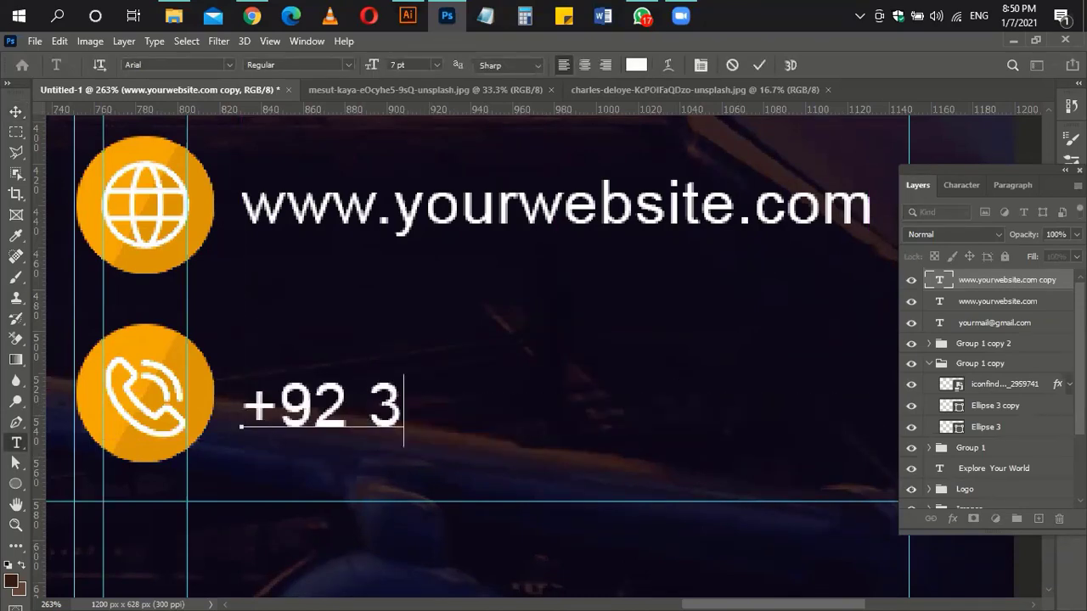
key(ctrl+Return)
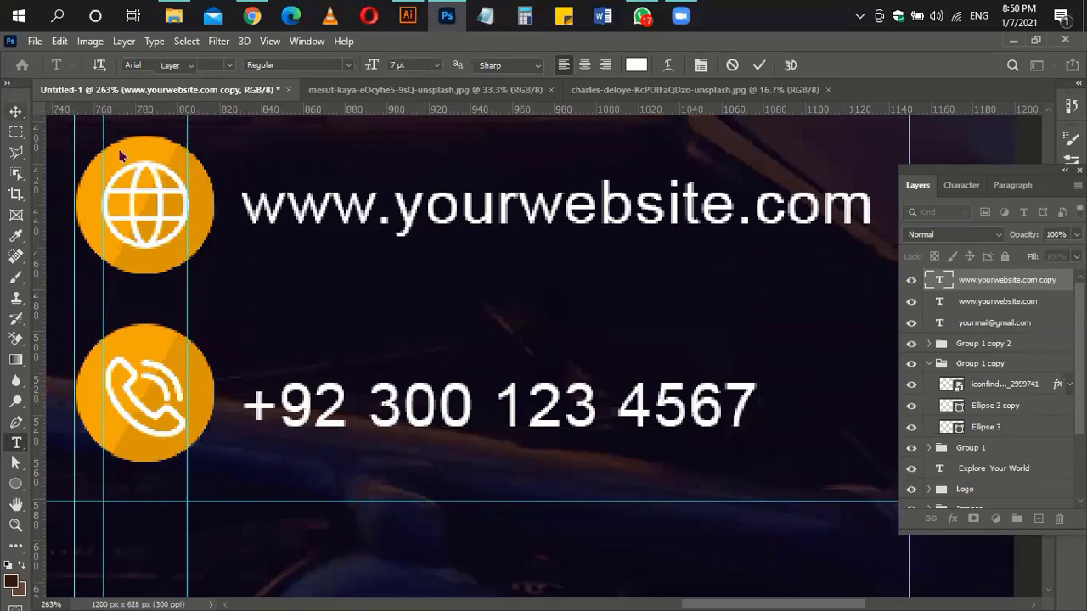
key(ctrl+0)
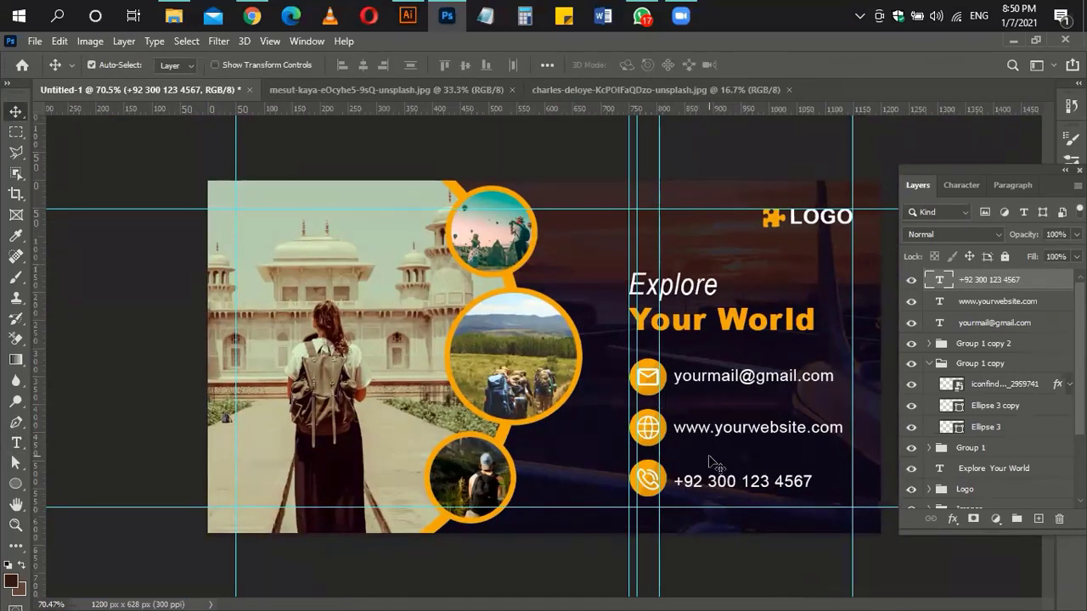
Step: Rotate the Ellipse 3 and Ellipse 3 copy globe circle by about -67°
scroll(730, 463, up, 5)
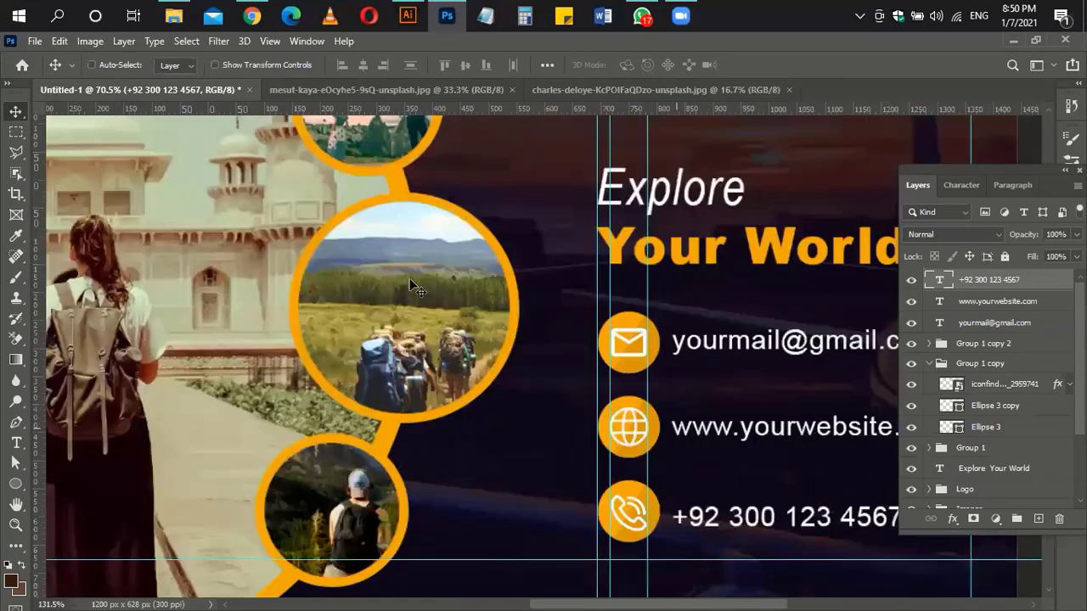
click(985, 406)
shift+click(984, 427)
key(ctrl+t)
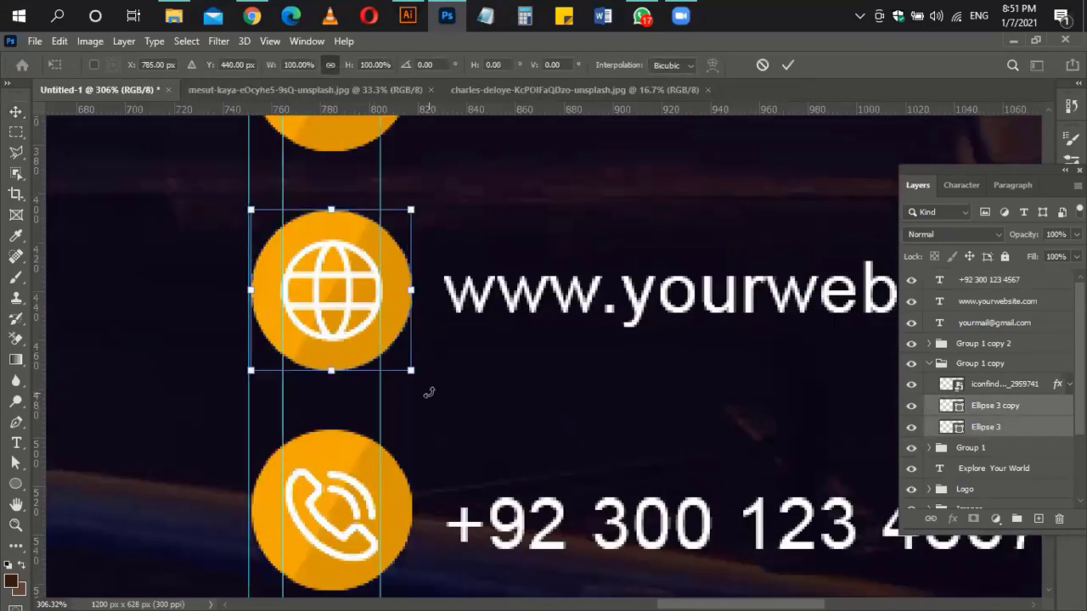
drag(429, 392, 438, 249)
key(Return)
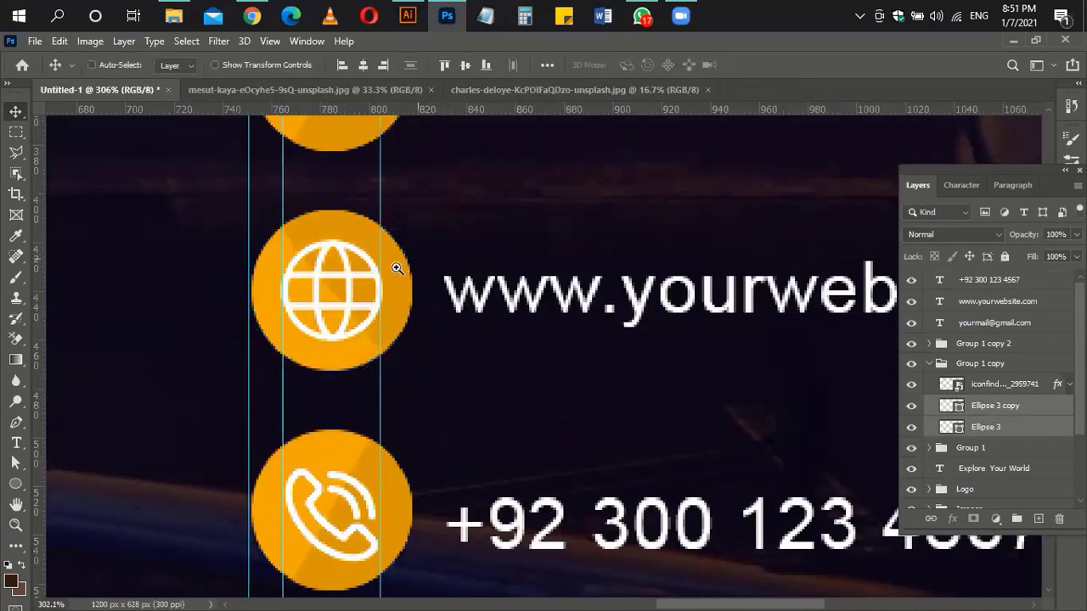
scroll(395, 266, down, 3)
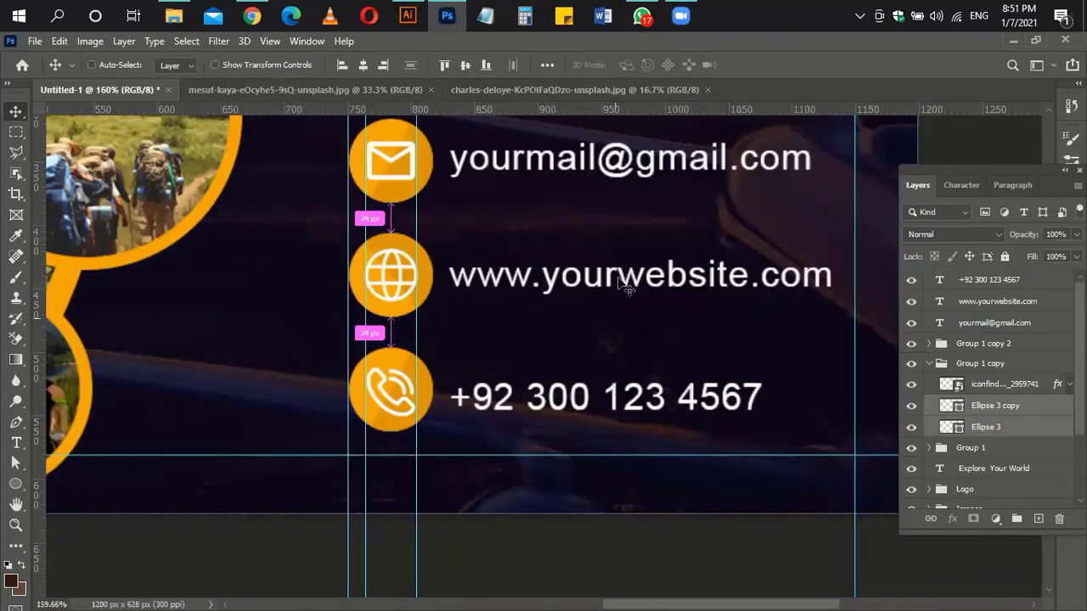
drag(563, 370, 559, 374)
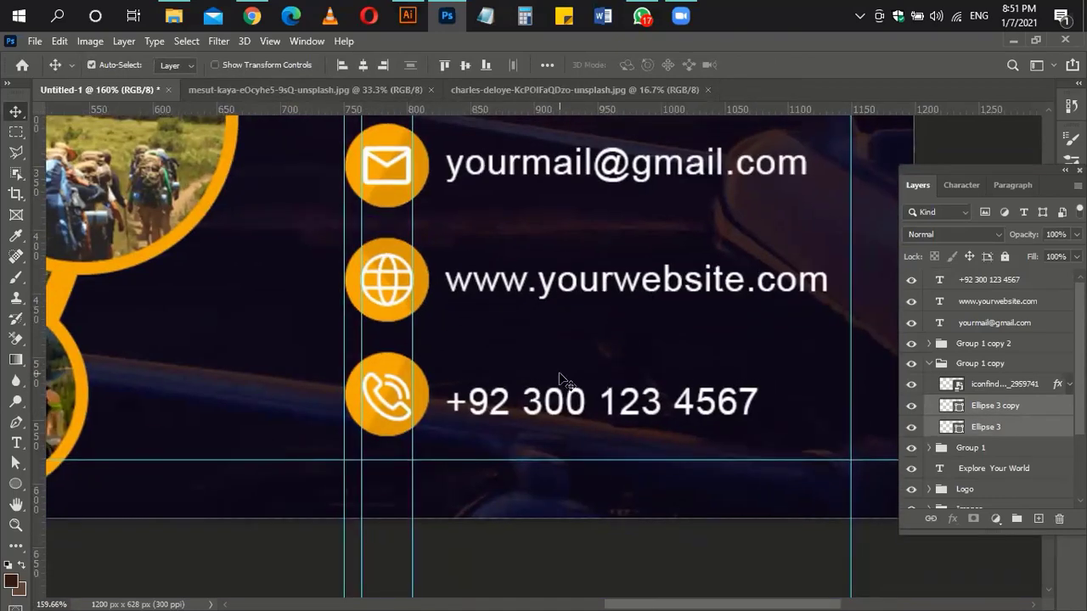
scroll(776, 400, up, 5)
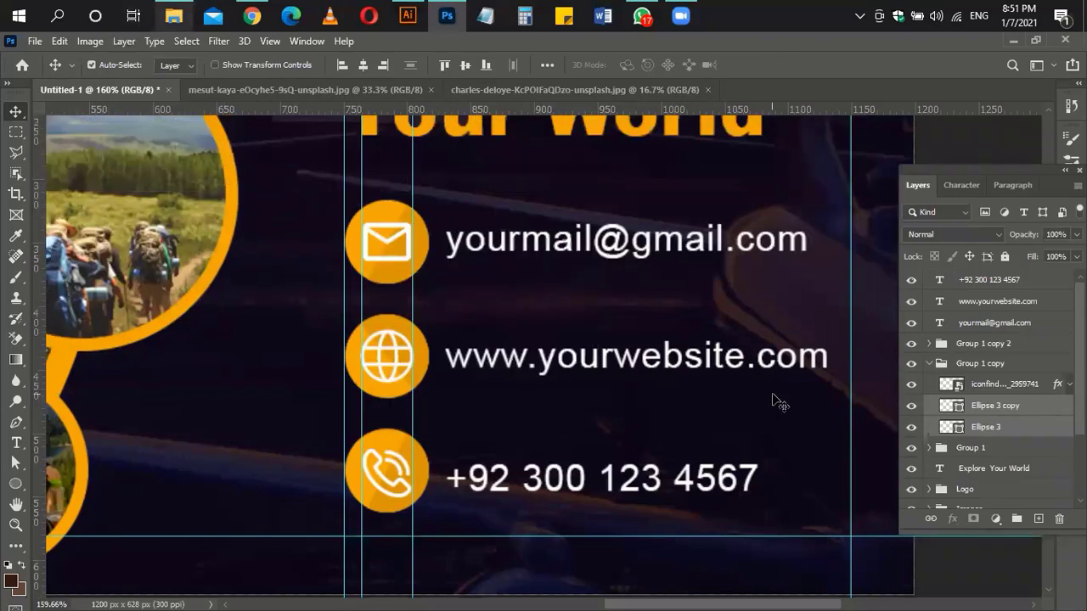
scroll(792, 202, down, 2)
scroll(792, 202, down, 2)
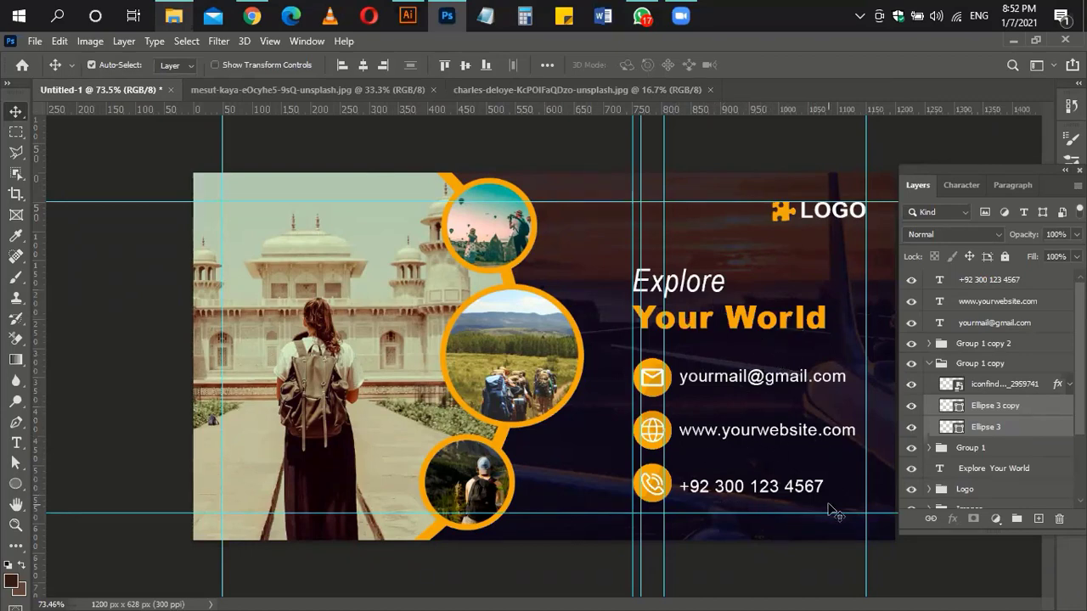
Step: Show the finished travel banner in Full Screen Mode
key(f)
key(f)
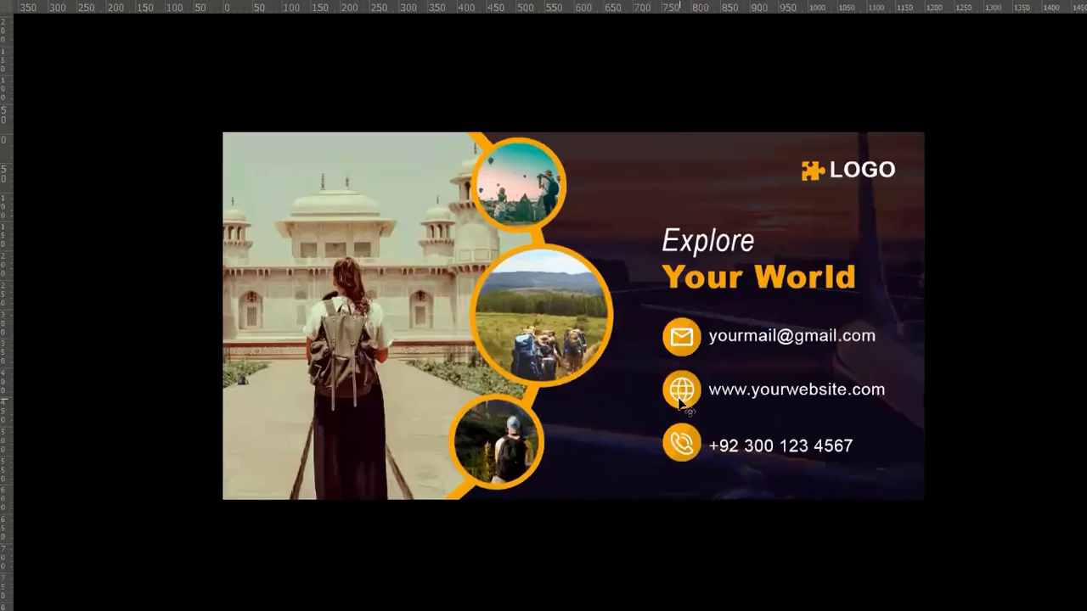